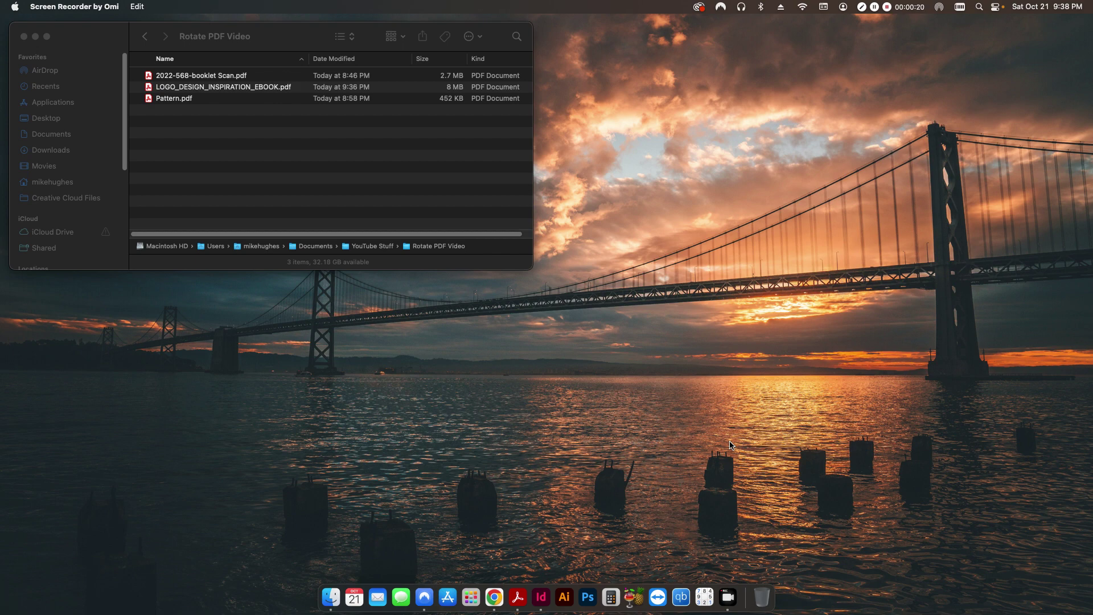
Open Pattern.pdf from the Rotate PDF Video folder in Acrobat.
drag(240, 35, 258, 50)
double_click(190, 114)
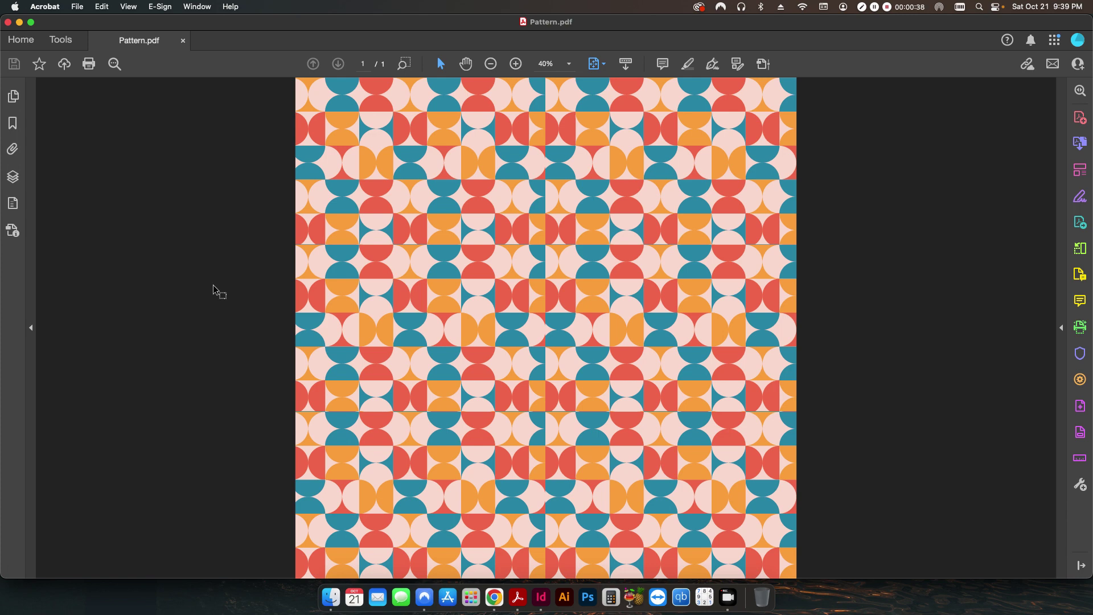
Rotate all pages of Pattern.pdf clockwise by 90 degrees and undo that rotation.
click(102, 6)
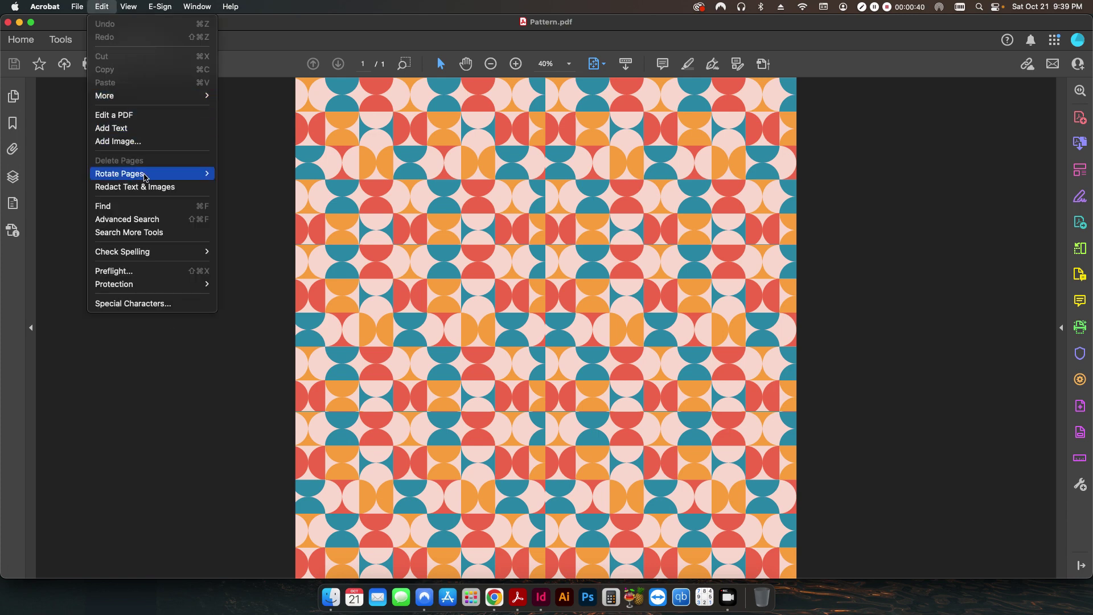
mouse_move(143, 174)
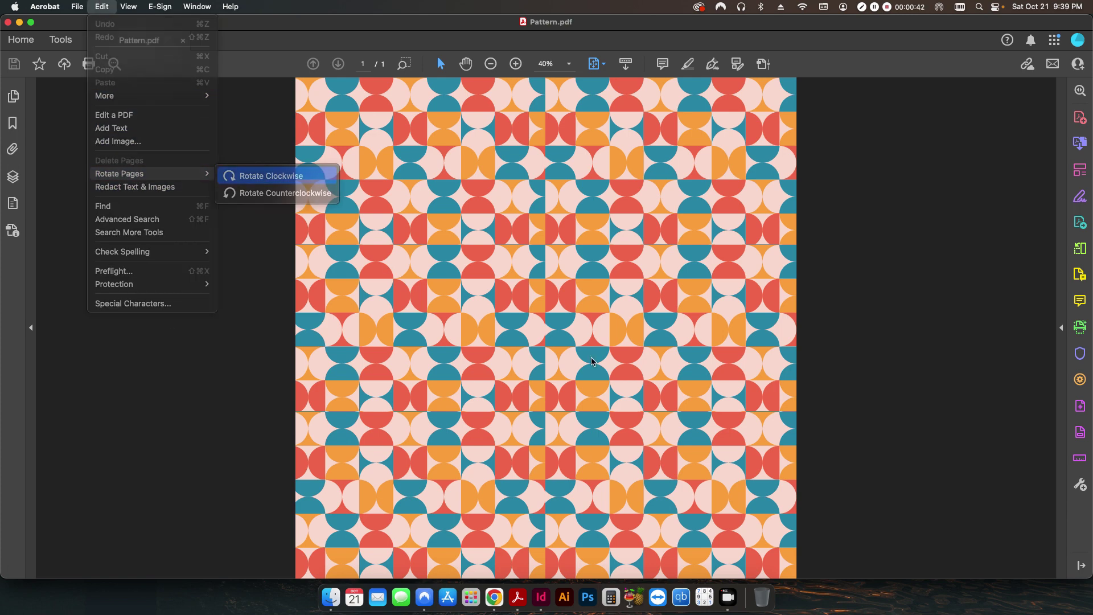
key(Return)
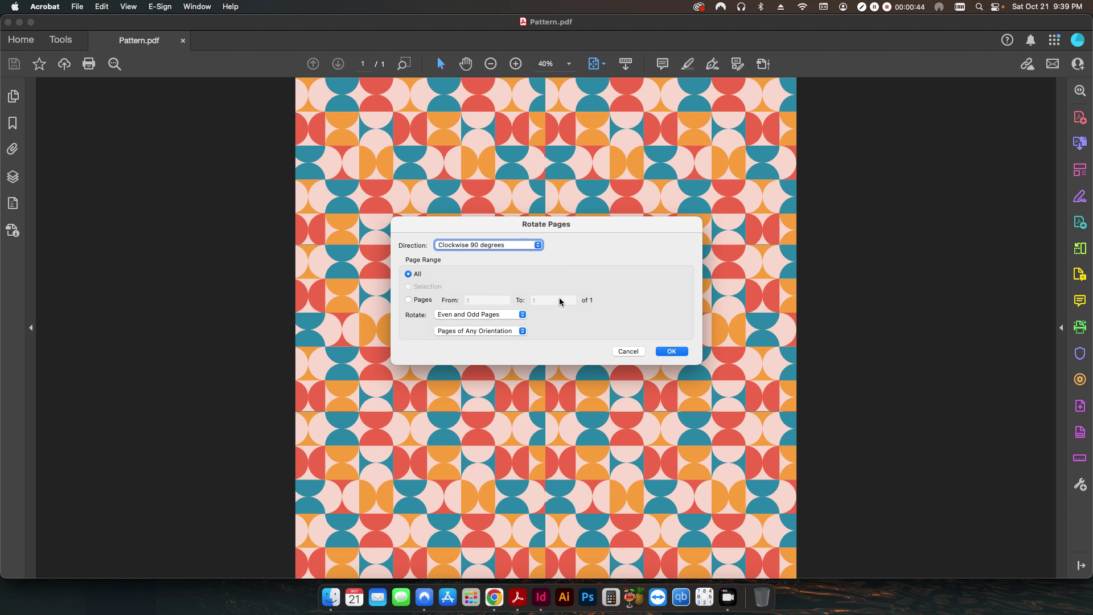
click(672, 351)
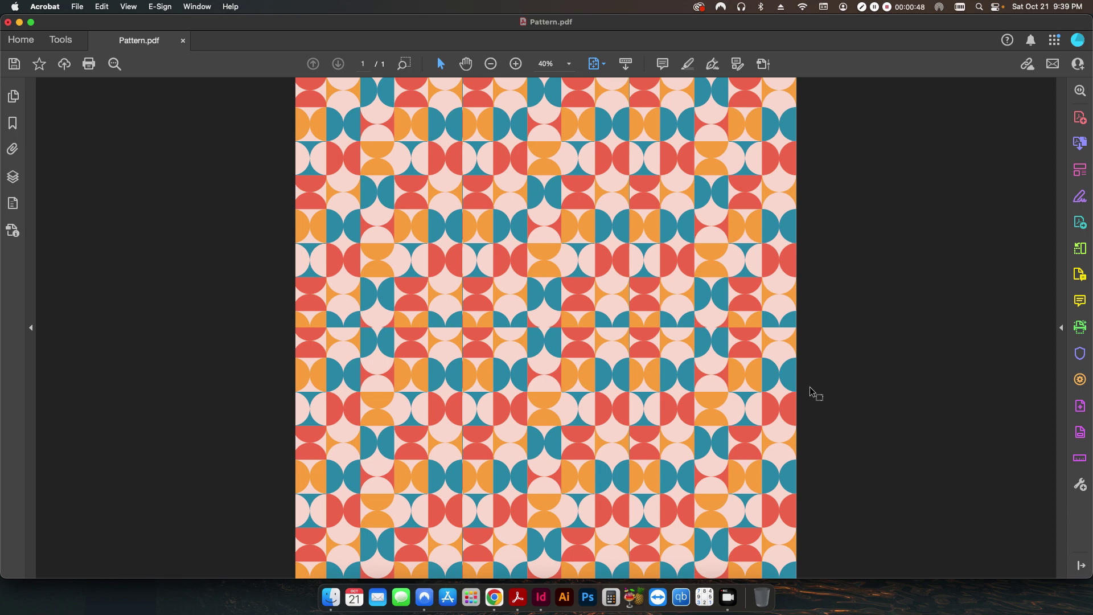
key(super+z)
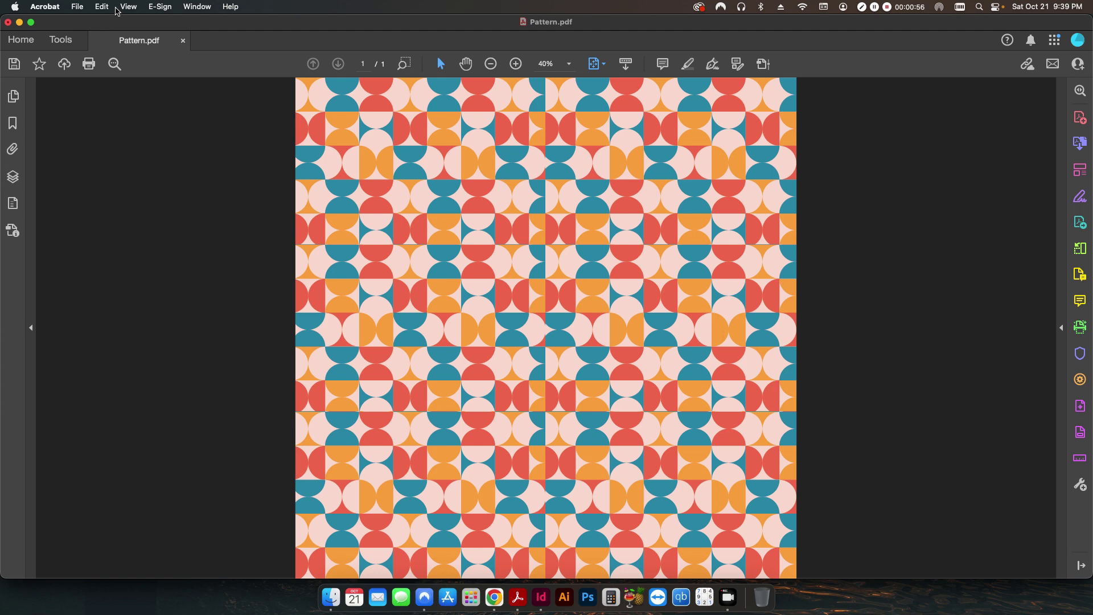
Examine which rotation directions the Rotate Pages command offers, and leave the dialog without applying anything.
click(111, 6)
mouse_move(188, 173)
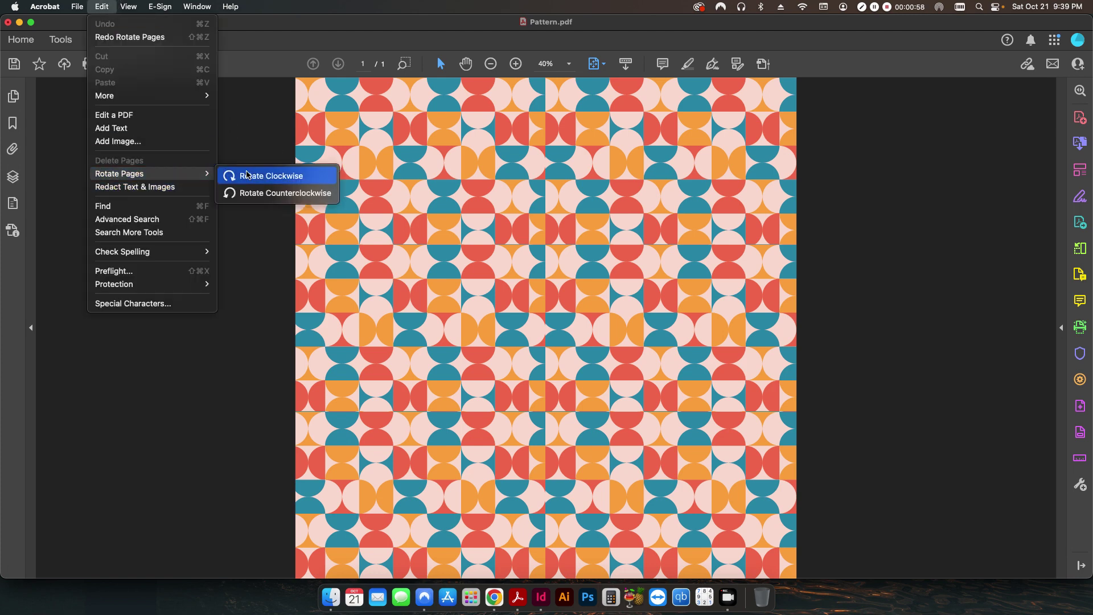
click(267, 176)
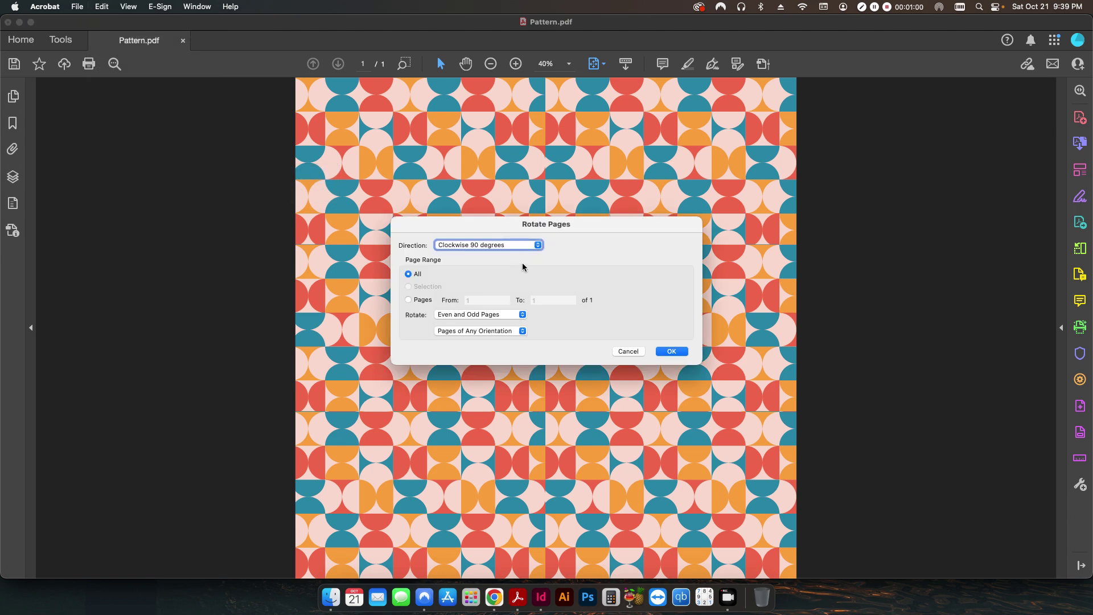
click(518, 245)
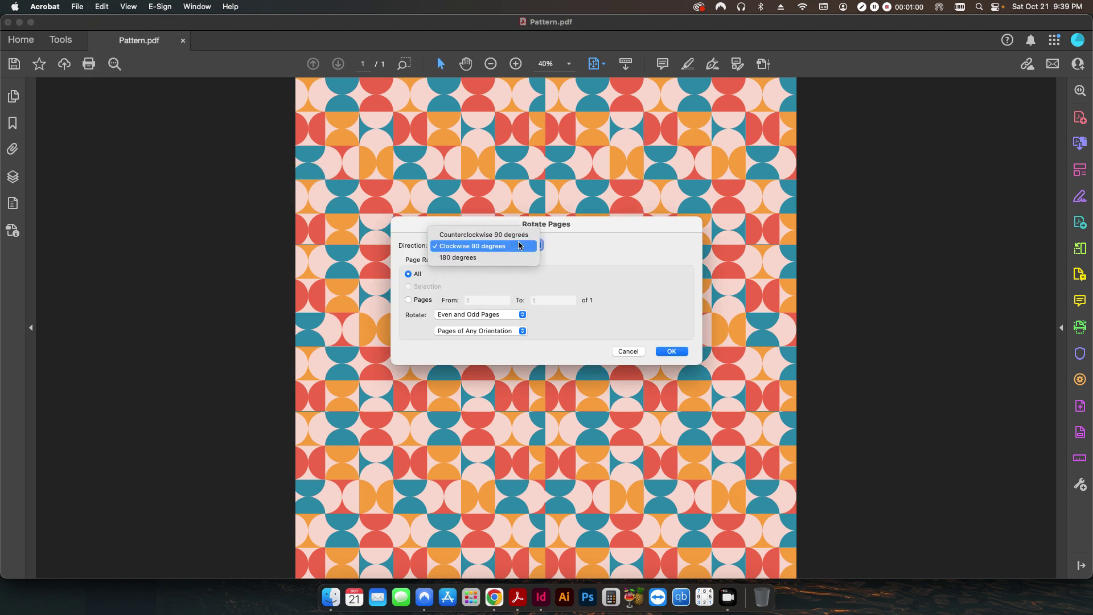
click(583, 271)
click(629, 351)
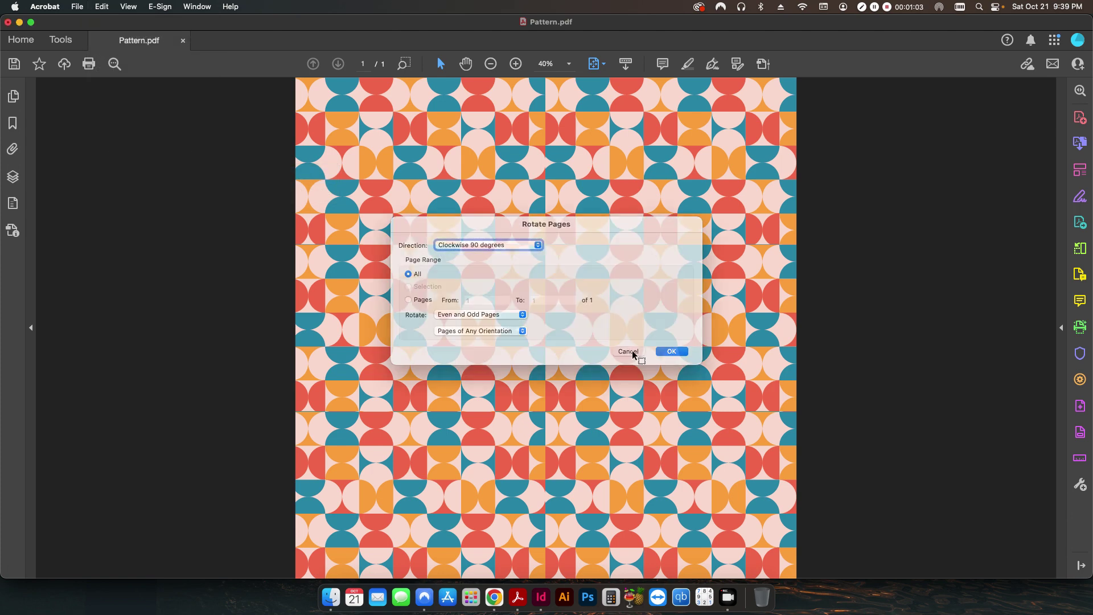
Open Preflight from the Print Production tools and filter its fixups by "rotate".
click(1080, 406)
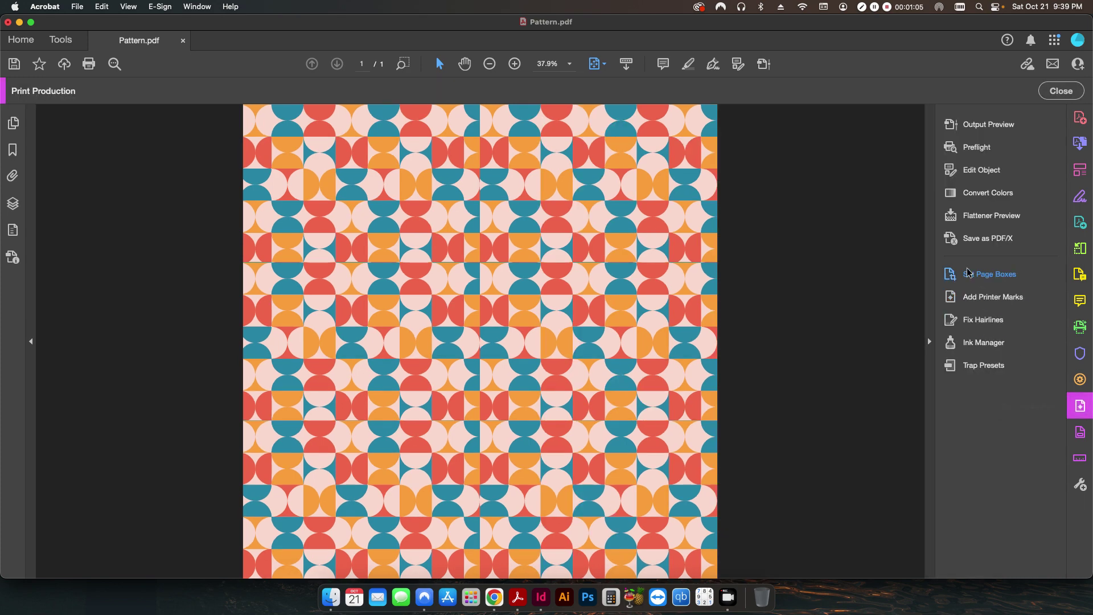
click(975, 147)
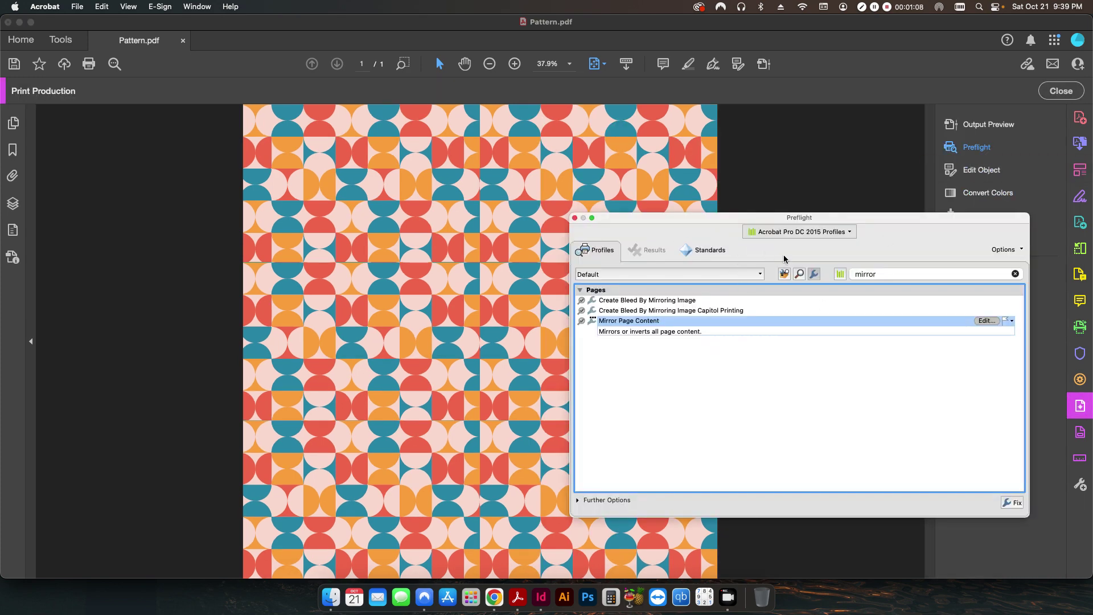
click(1015, 275)
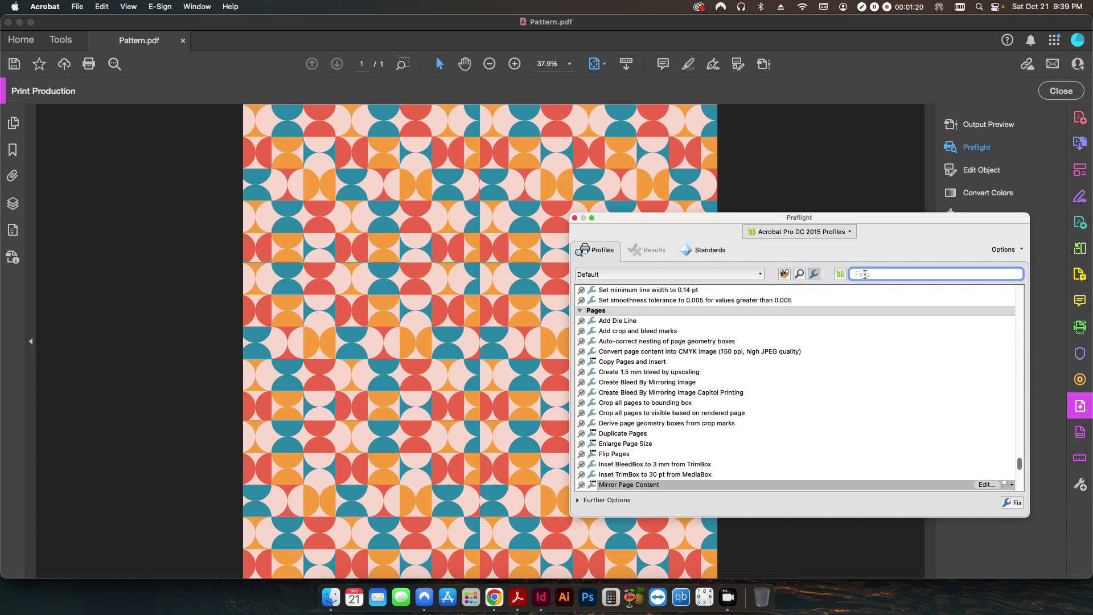
text(ro)
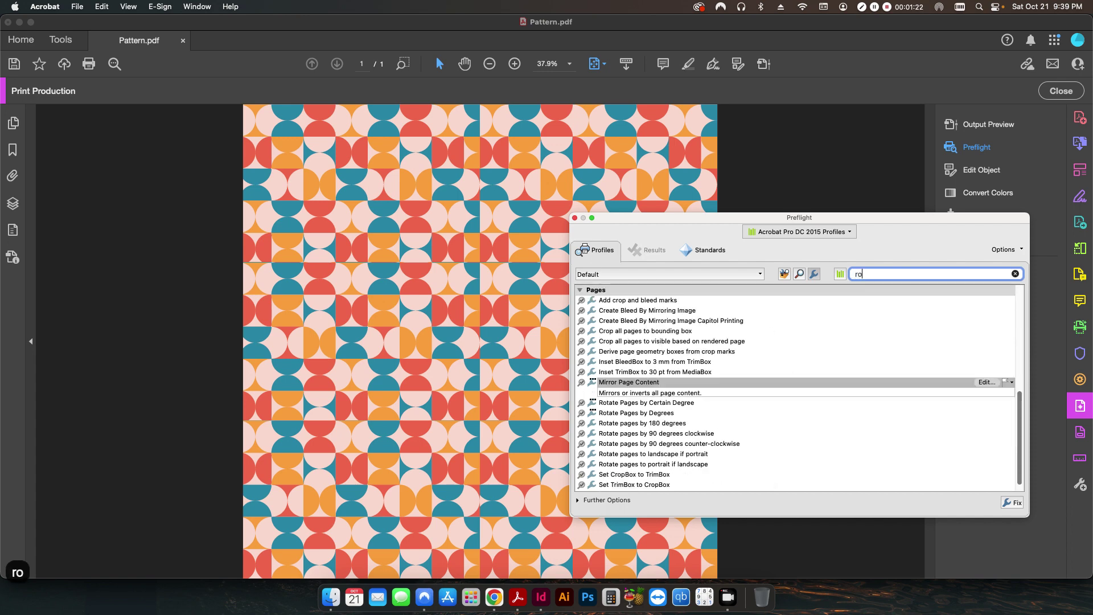
text(tation)
key(BackSpace)
key(BackSpace)
key(BackSpace)
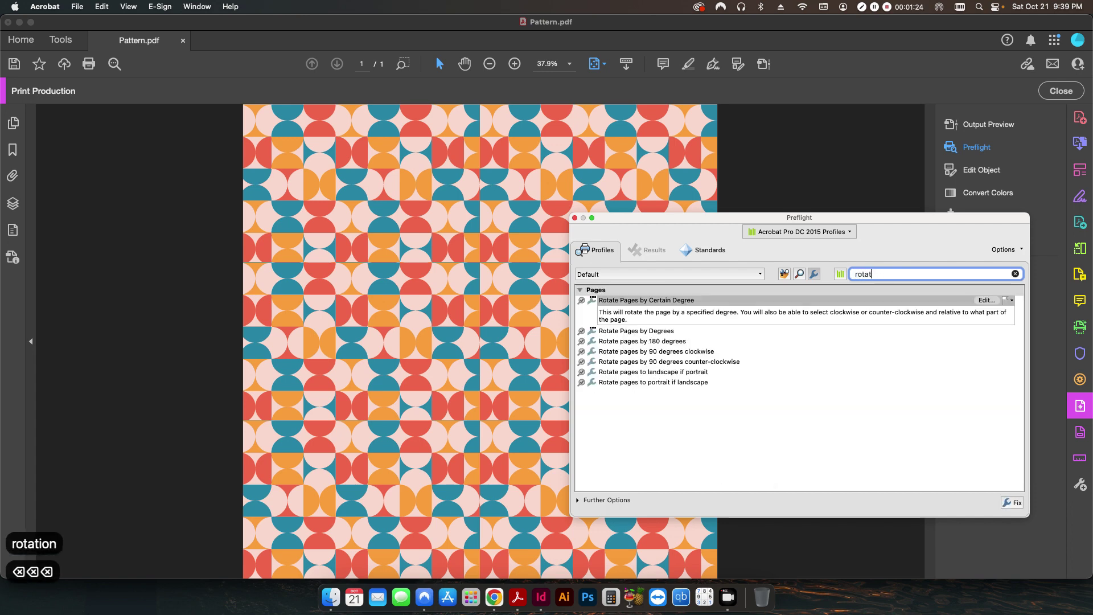
text(e)
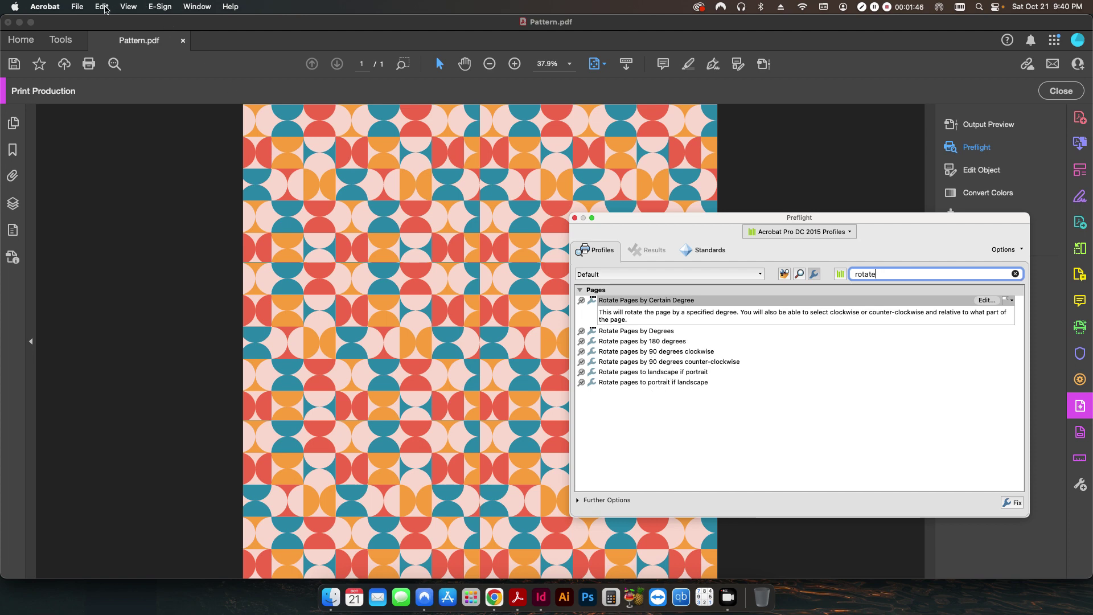
Inspect the settings of the existing "Rotate Pages by Certain Degree" fixup and close it without changes.
click(104, 8)
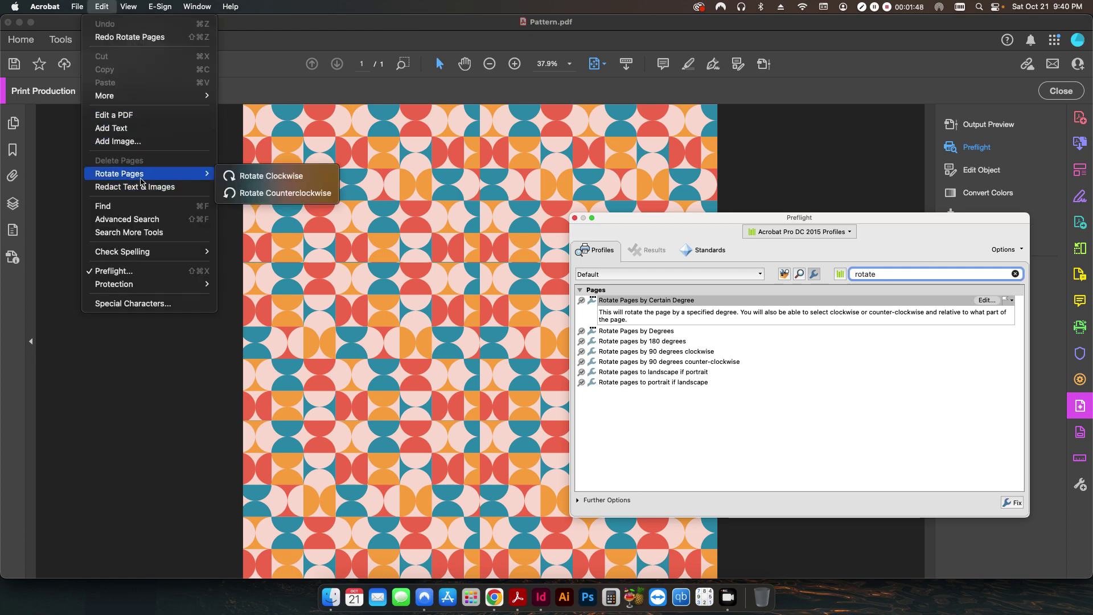
click(117, 36)
click(652, 302)
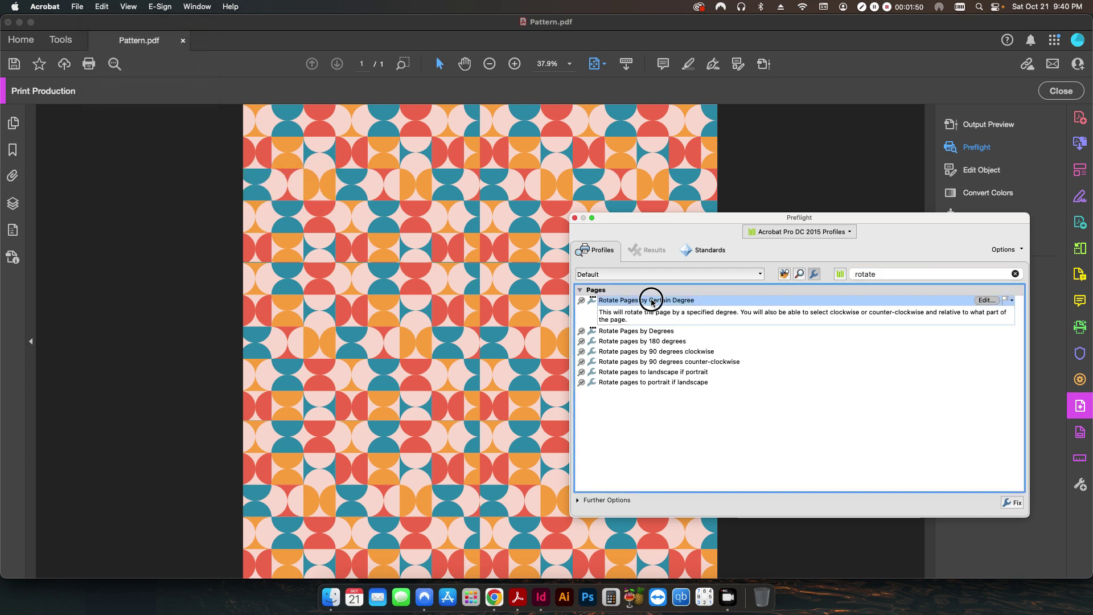
click(986, 300)
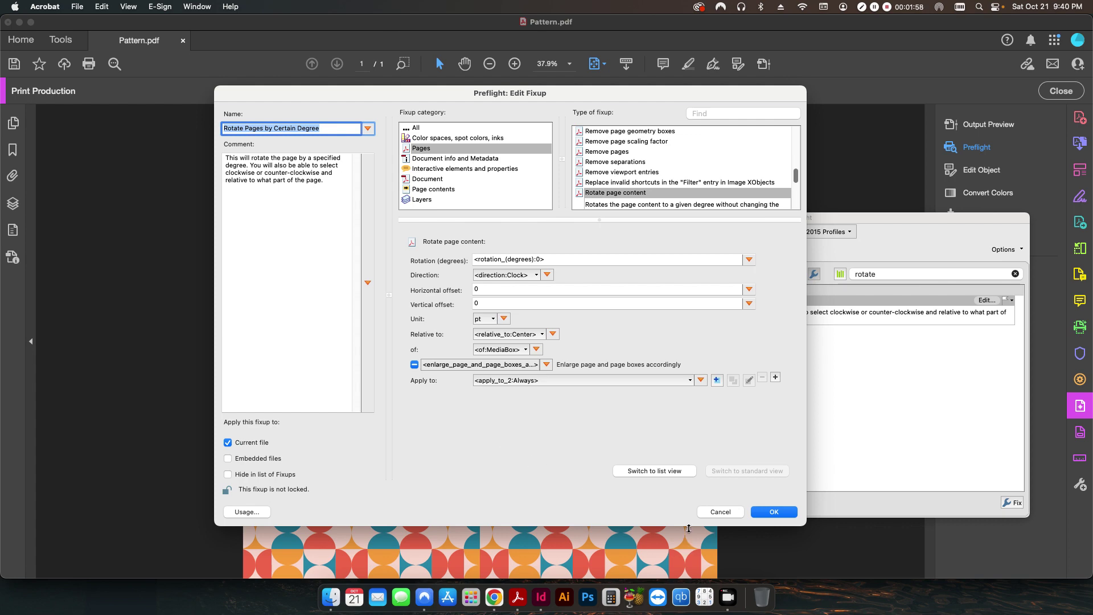
click(719, 511)
Create a new Preflight fixup and name it "Rotate by Certain Degrees".
click(1006, 249)
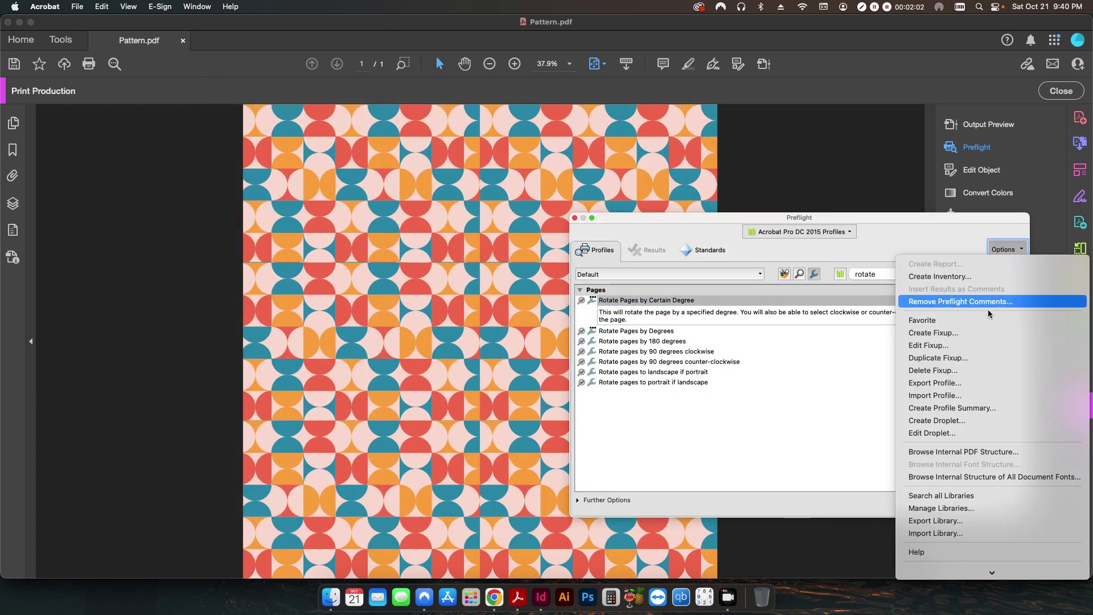
click(937, 337)
drag(606, 93, 439, 75)
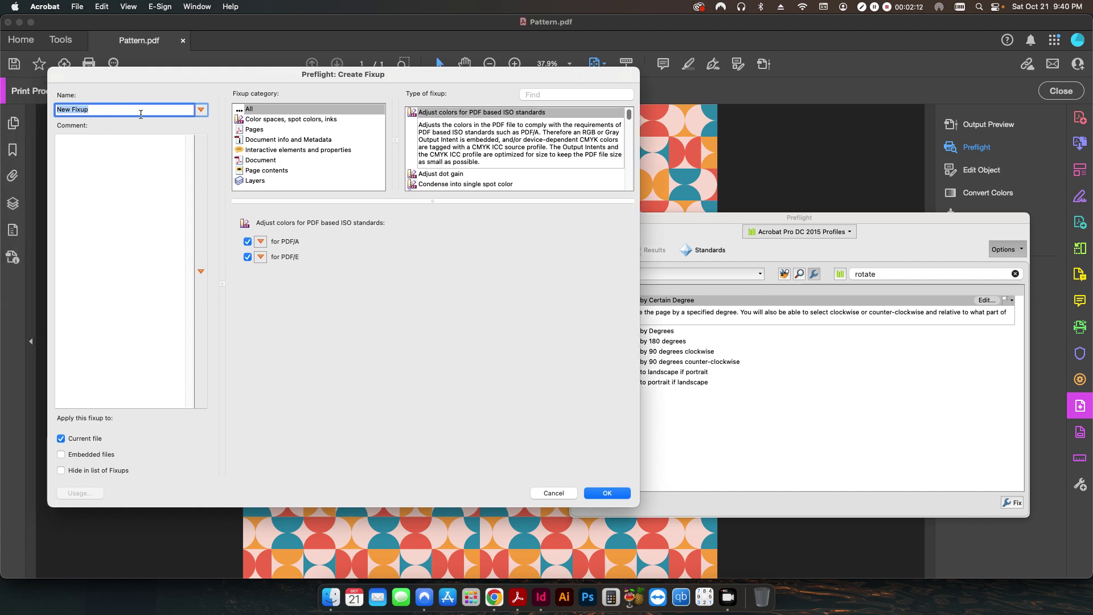
text(Rotate by )
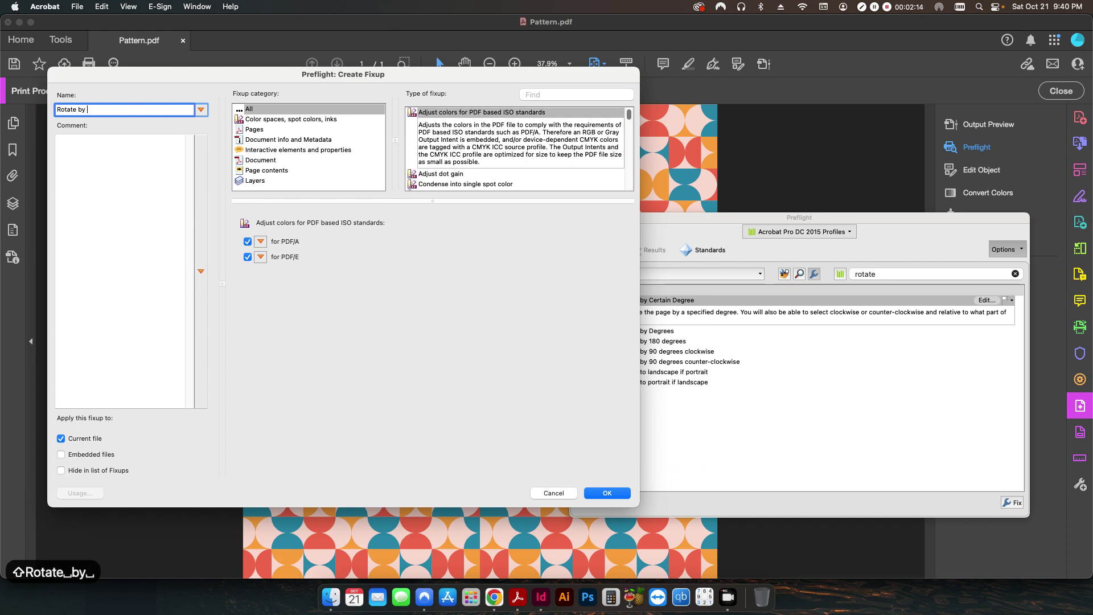
text(Cer)
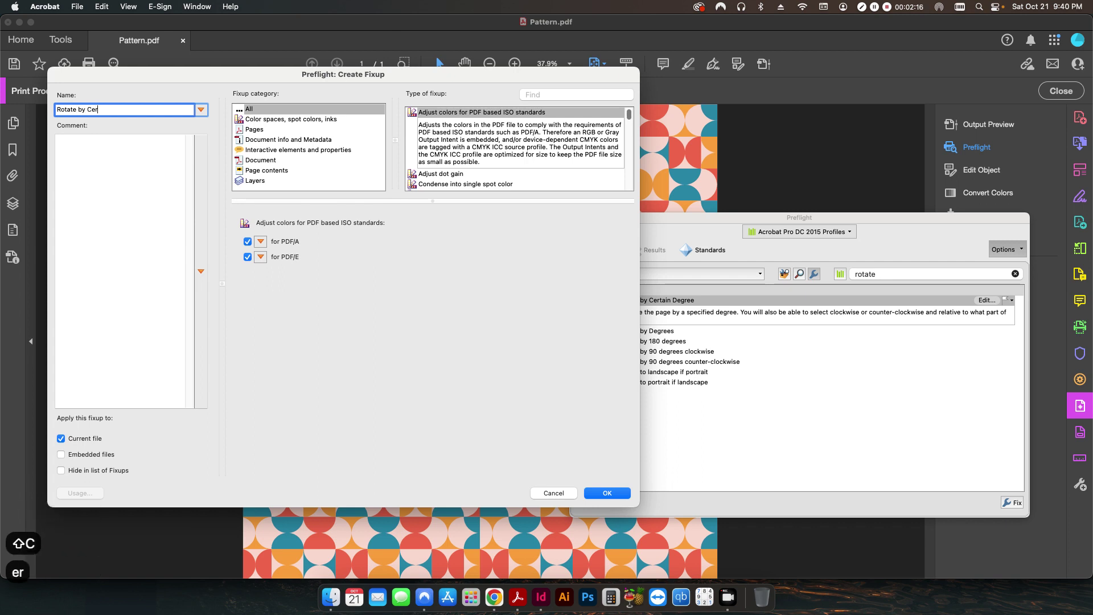
text(tr)
key(BackSpace)
text(ain )
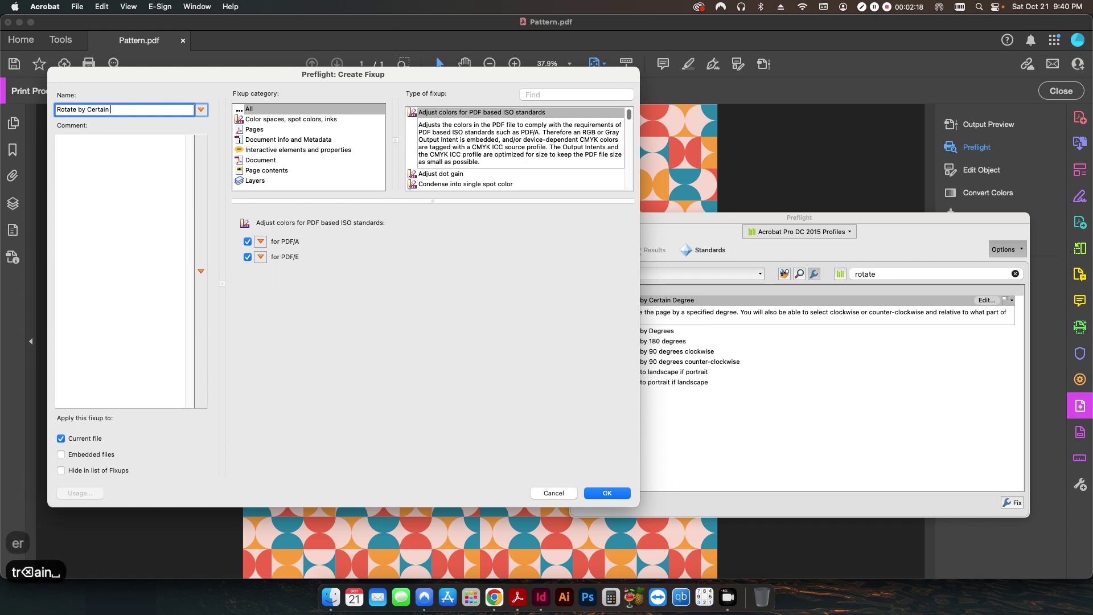
text(Degrees)
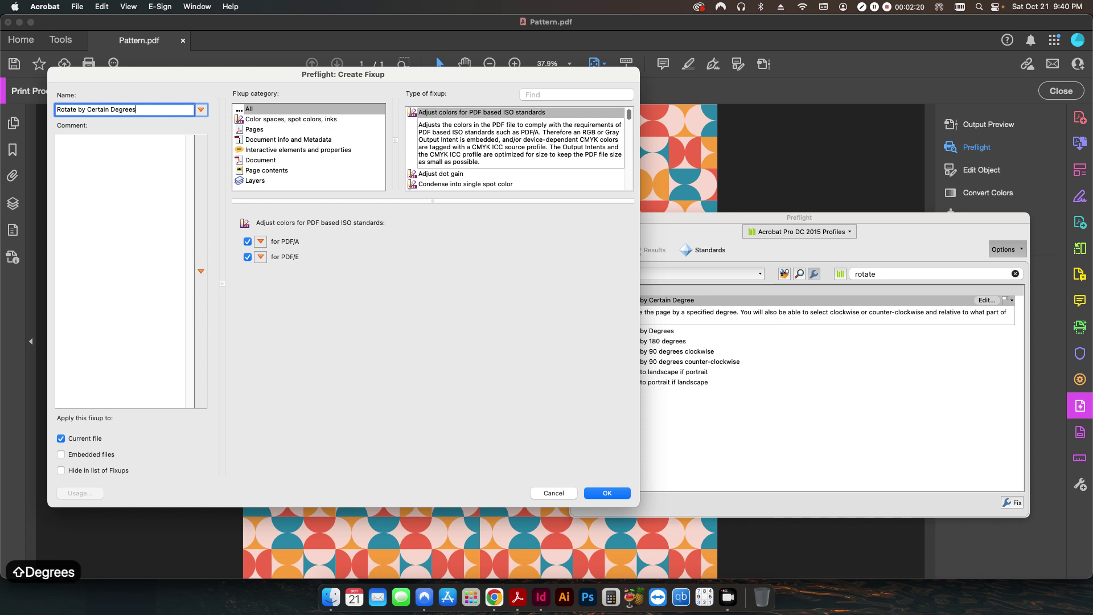
Enter "Rotate page content by a specified degree." as the new fixup's comment.
key(Tab)
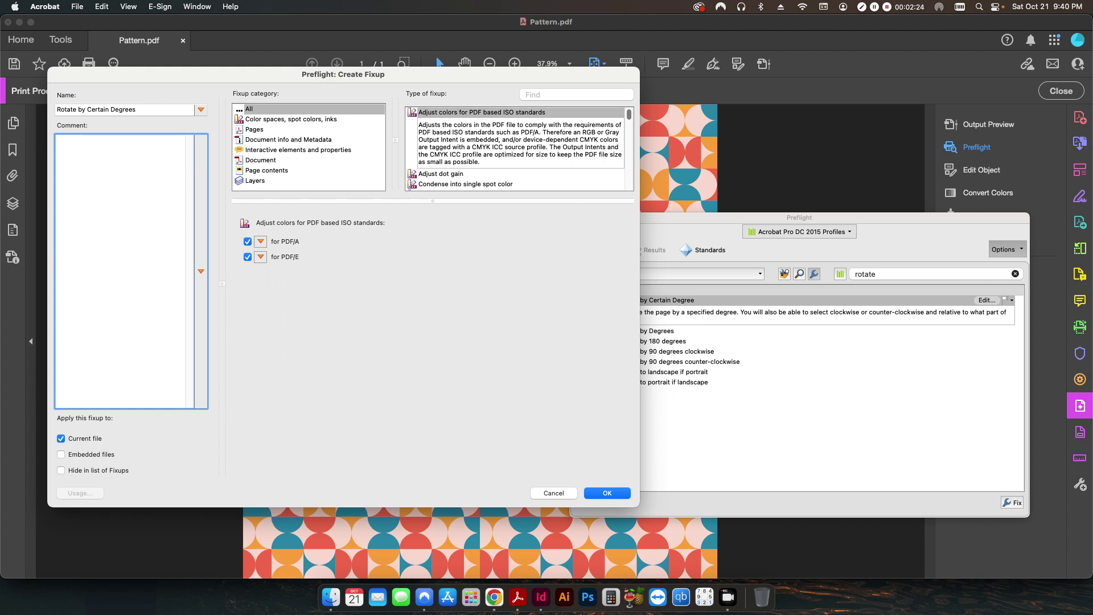
text(Rotate )
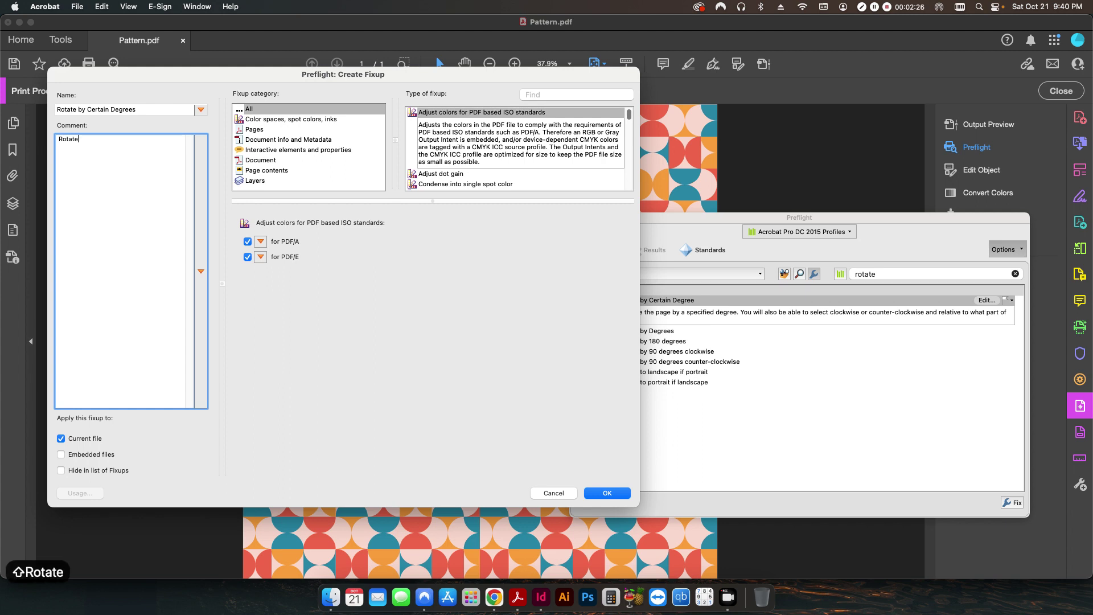
text(page co)
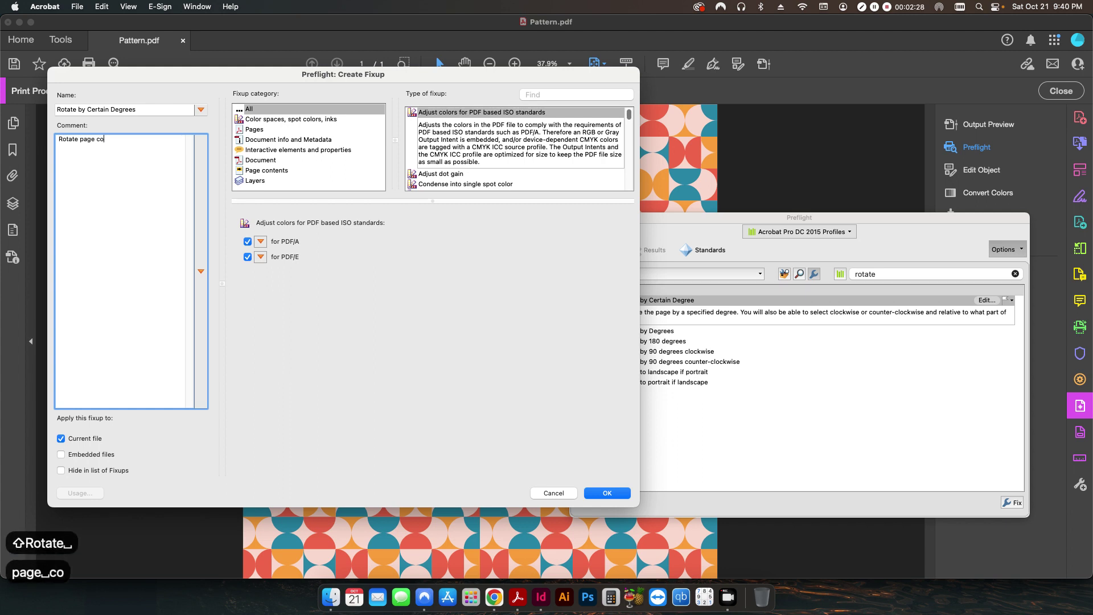
text(ntent by a )
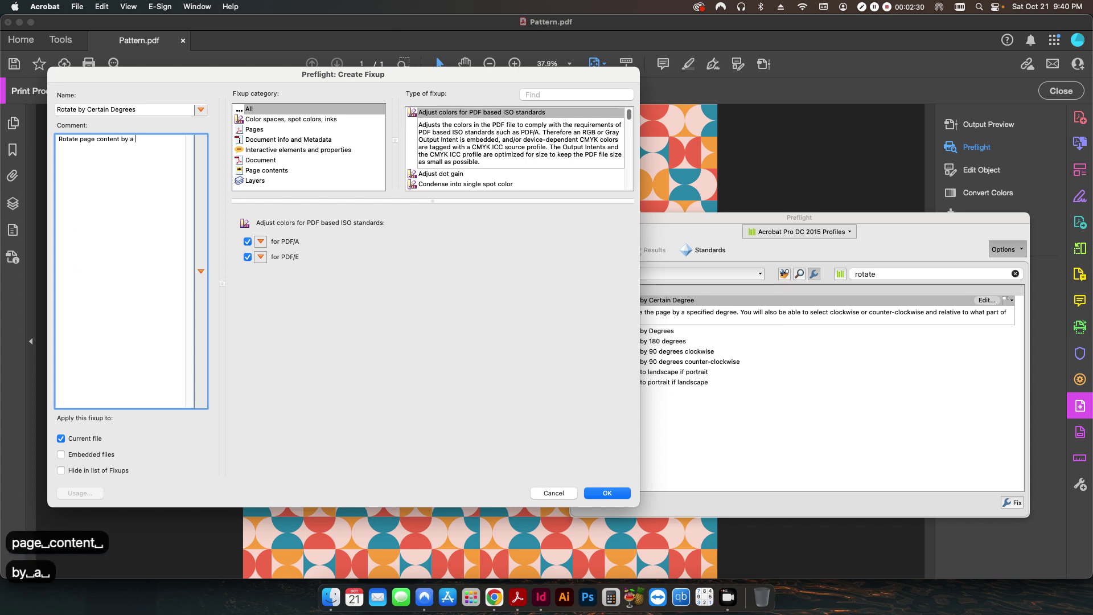
text(specified degree.)
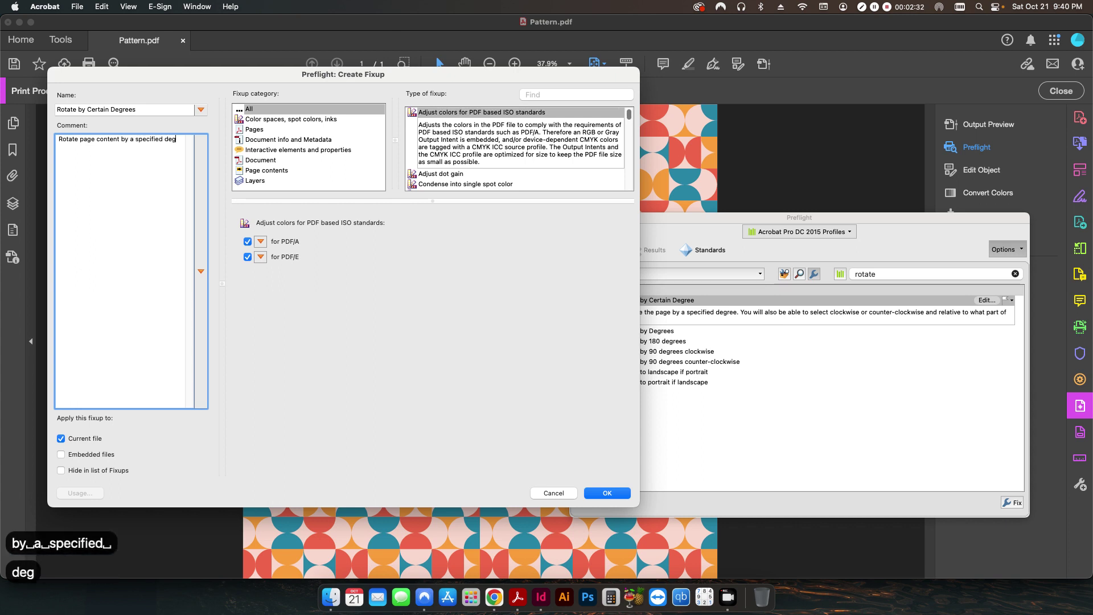
Choose "Rotate page content" from the Pages category as the type of the new fixup.
click(255, 131)
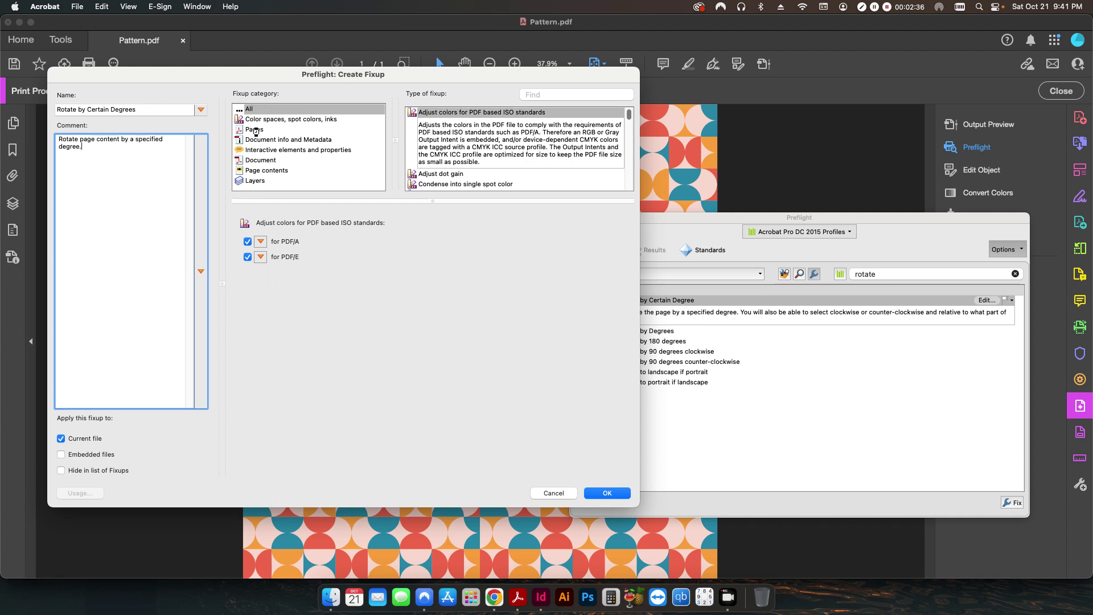
drag(630, 120, 626, 165)
click(455, 143)
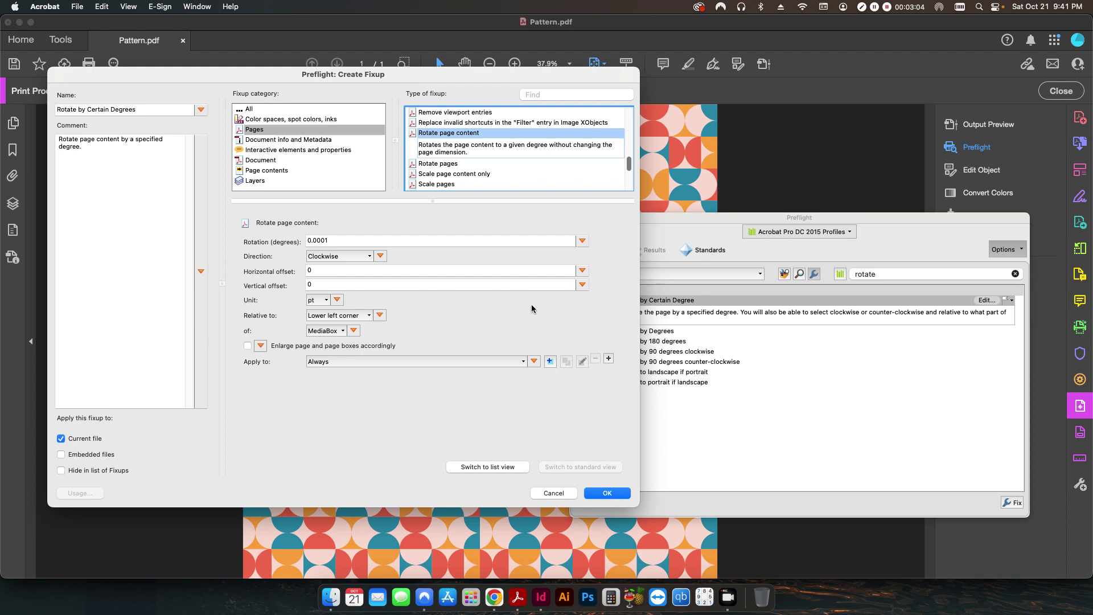
Create a new variable for the rotation degrees and label it "Rotate by What Degree:".
click(582, 243)
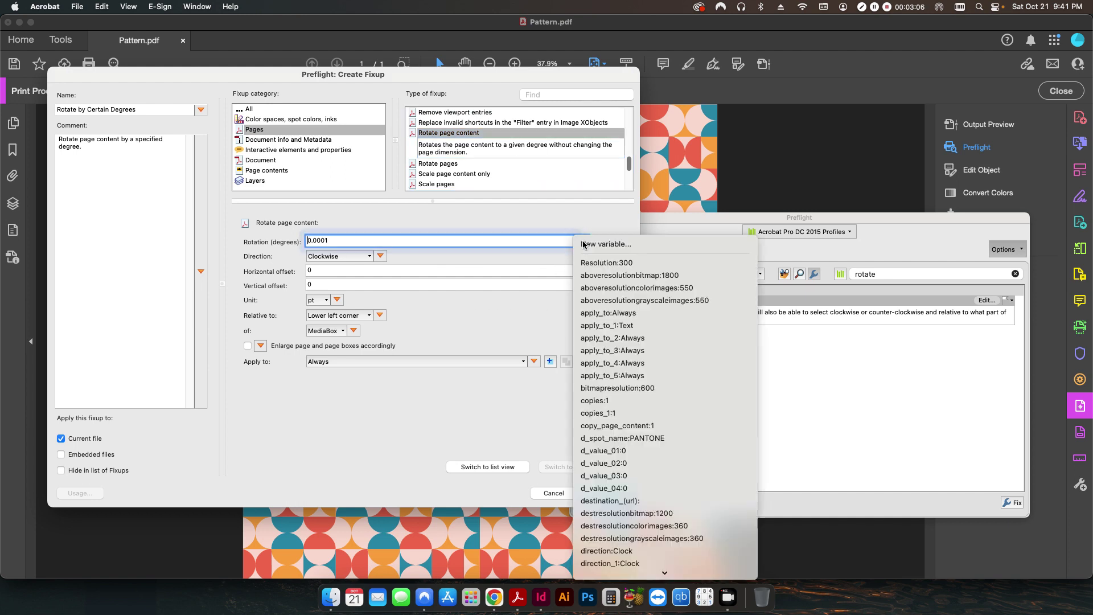
click(582, 242)
click(583, 243)
click(604, 245)
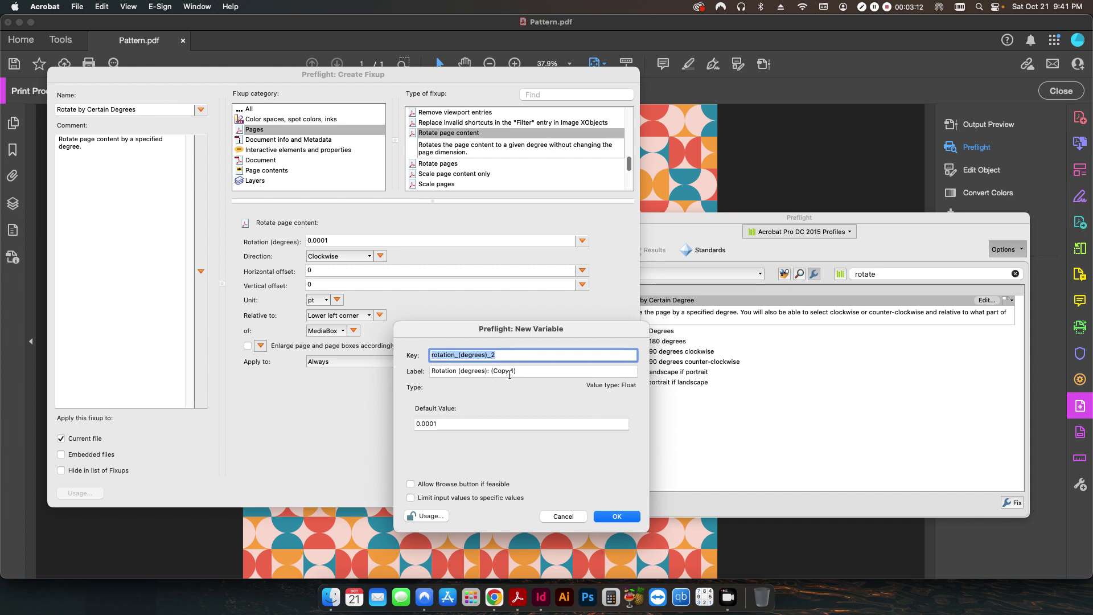
click(522, 371)
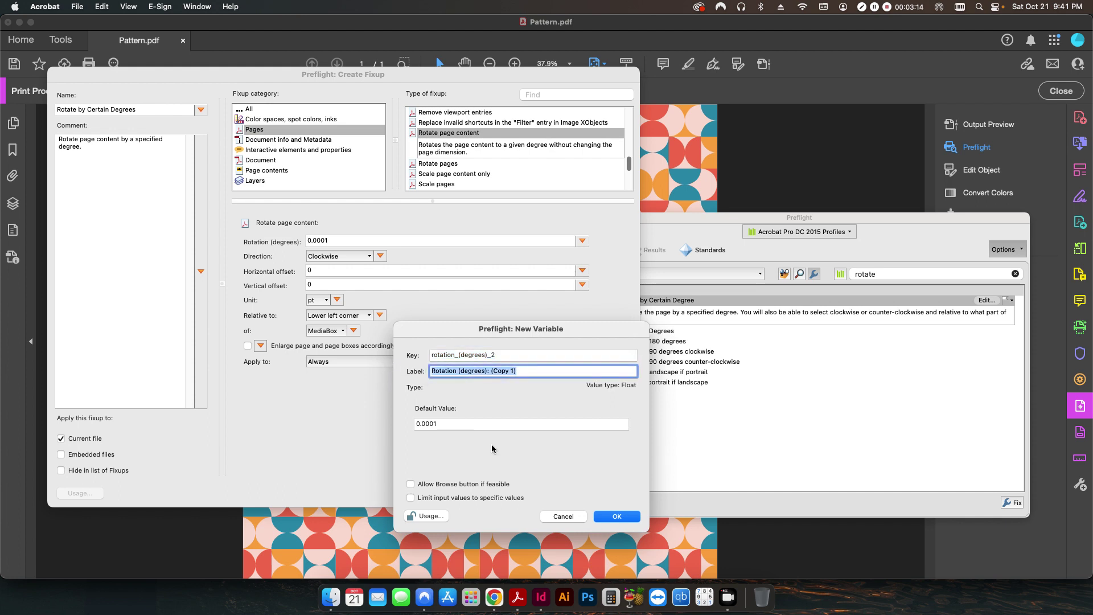
text(Rate)
key(BackSpace)
key(BackSpace)
key(BackSpace)
text(otate)
key(BackSpace)
text(ate )
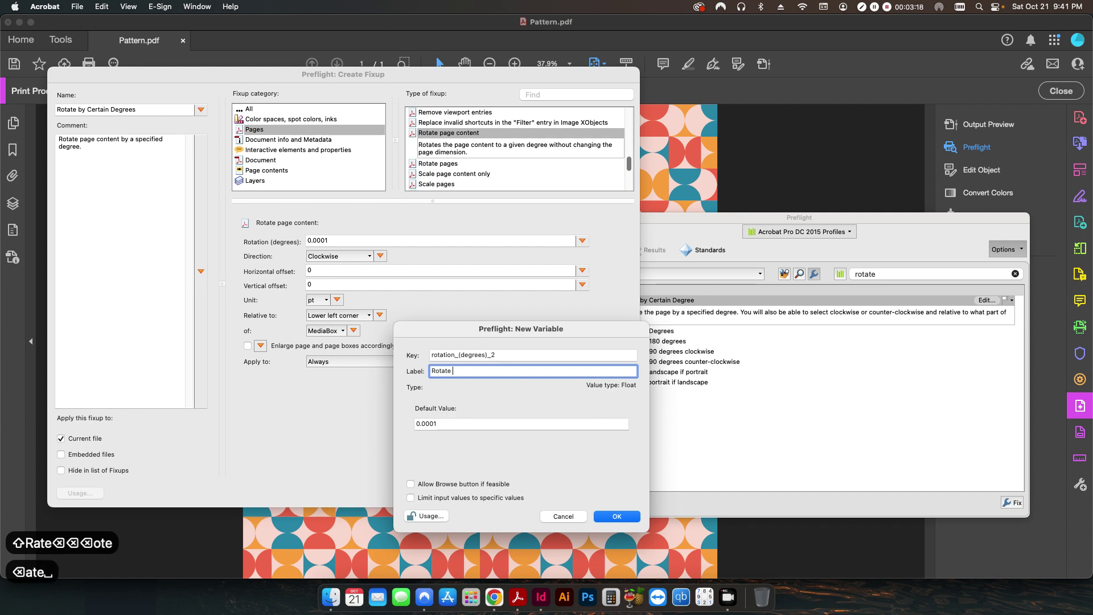
text(by )
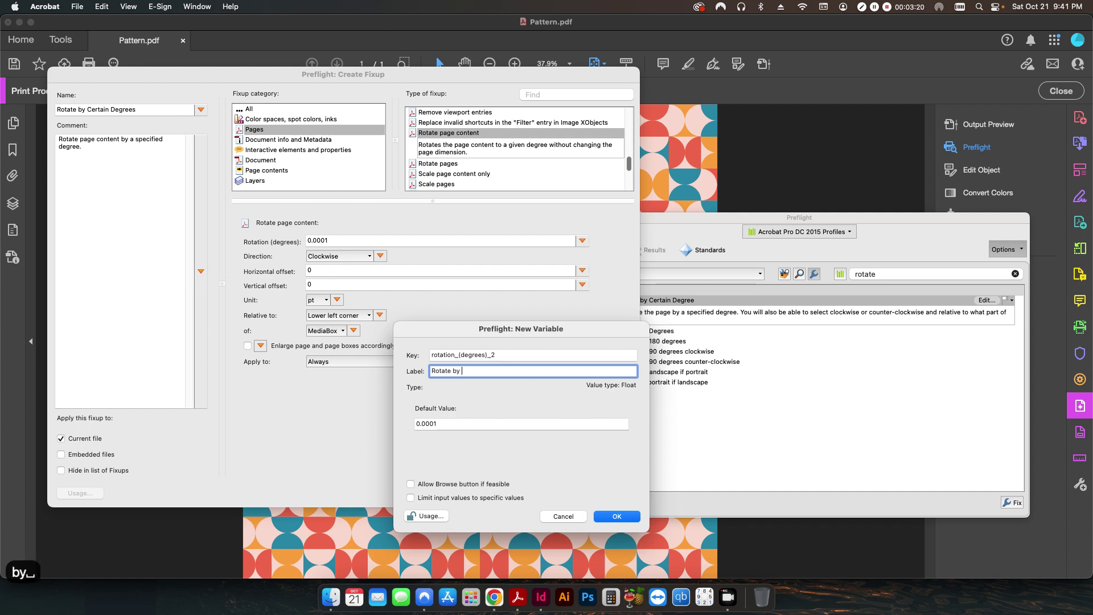
text(What Degree)
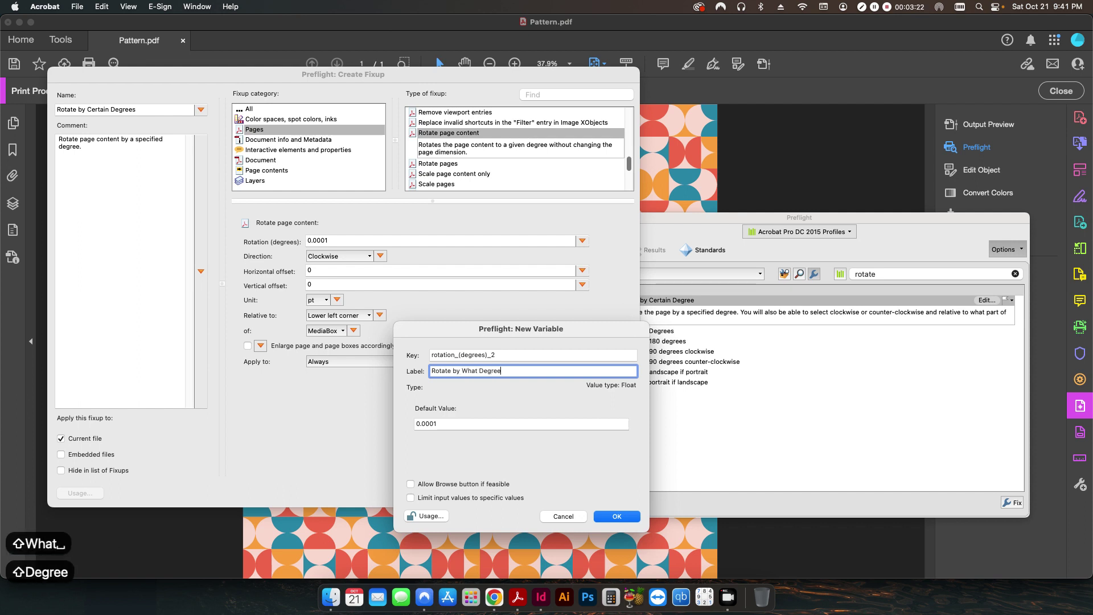
text(:)
Set the rotation variable's default value to 0 and save the variable.
drag(437, 424, 390, 422)
text(0)
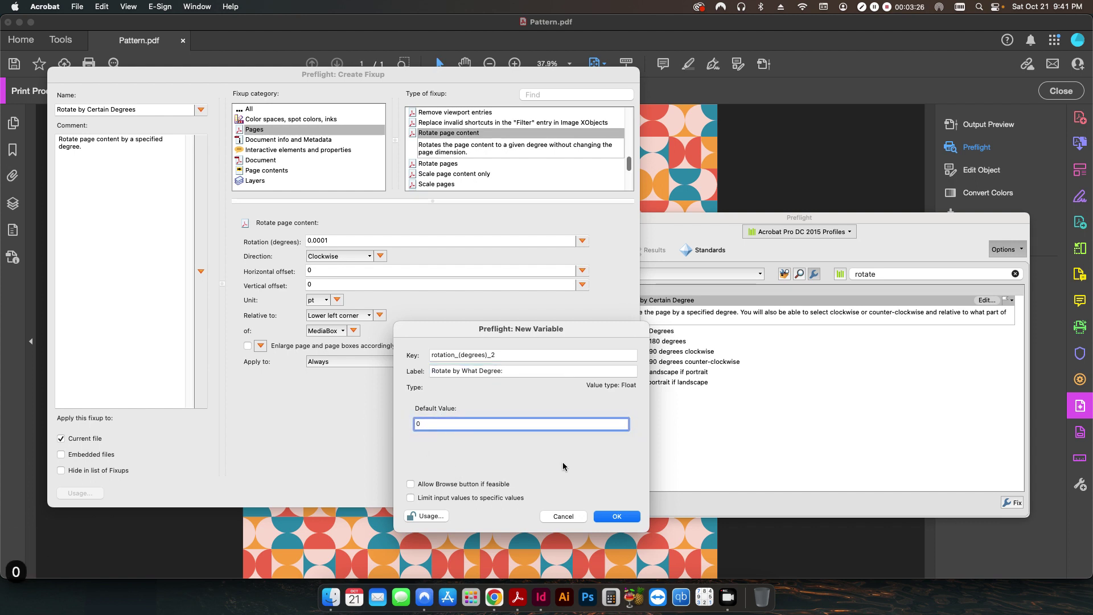
click(618, 517)
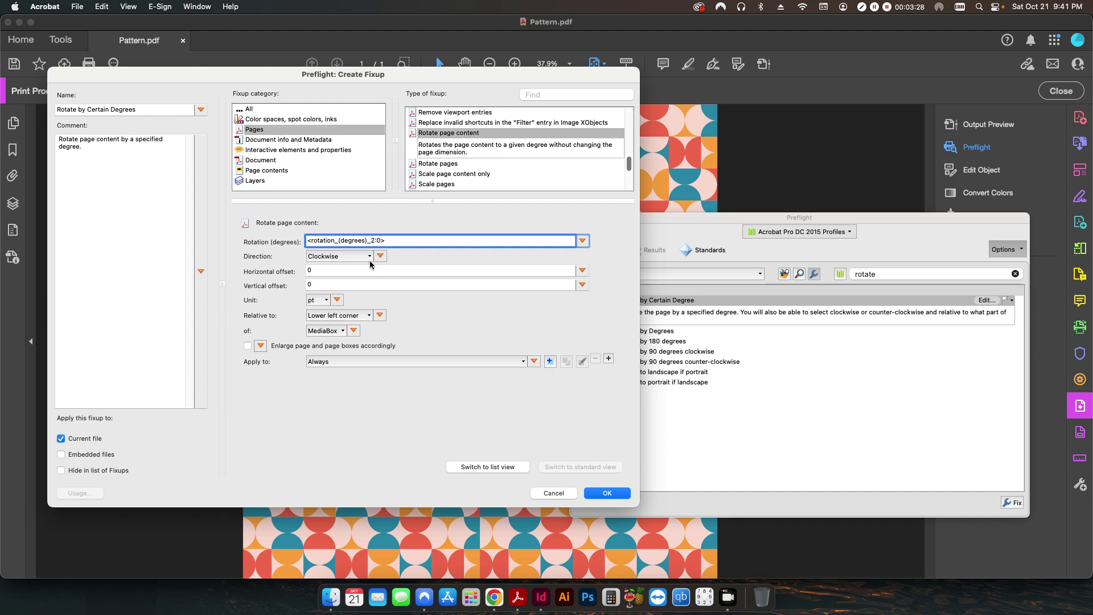
Create a new variable for the direction, labelled "Direction:", with Clockwise as its default value.
click(344, 260)
click(407, 254)
click(379, 259)
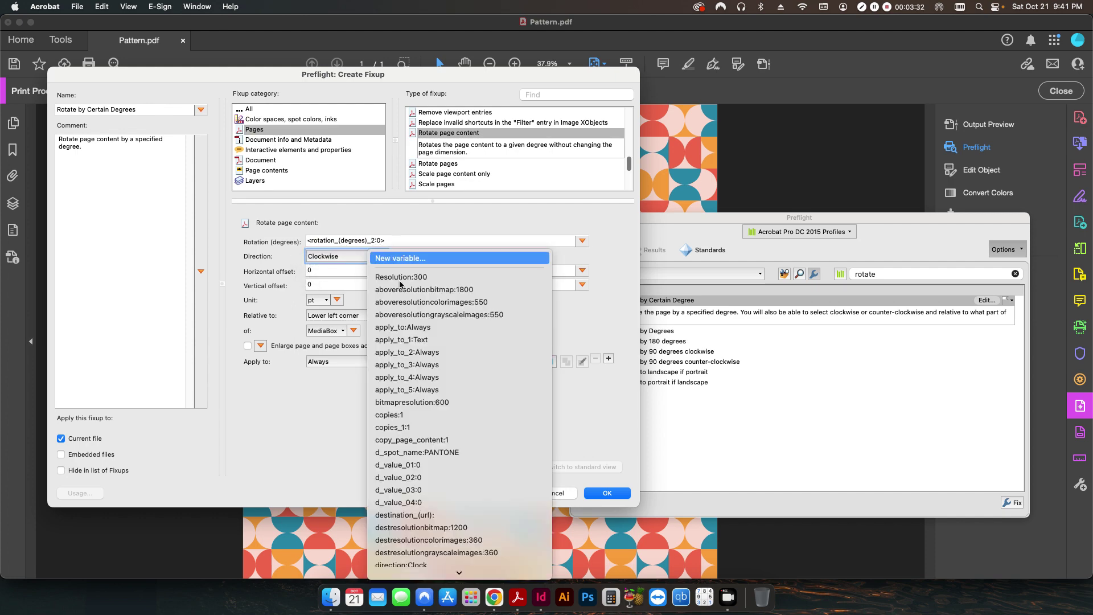
click(395, 262)
drag(493, 370, 462, 371)
key(BackSpace)
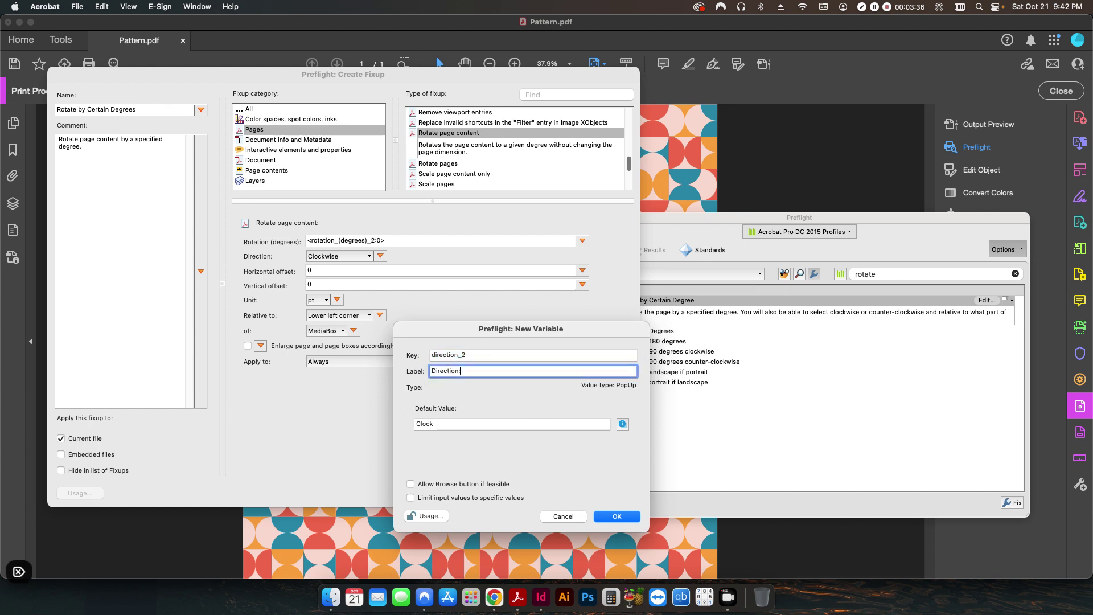
click(621, 424)
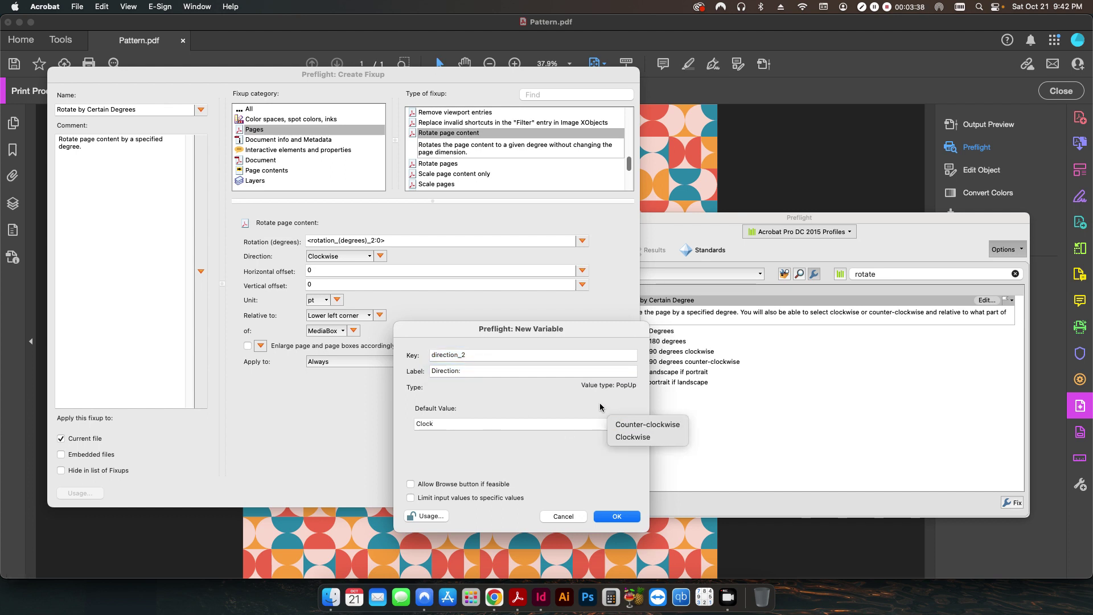
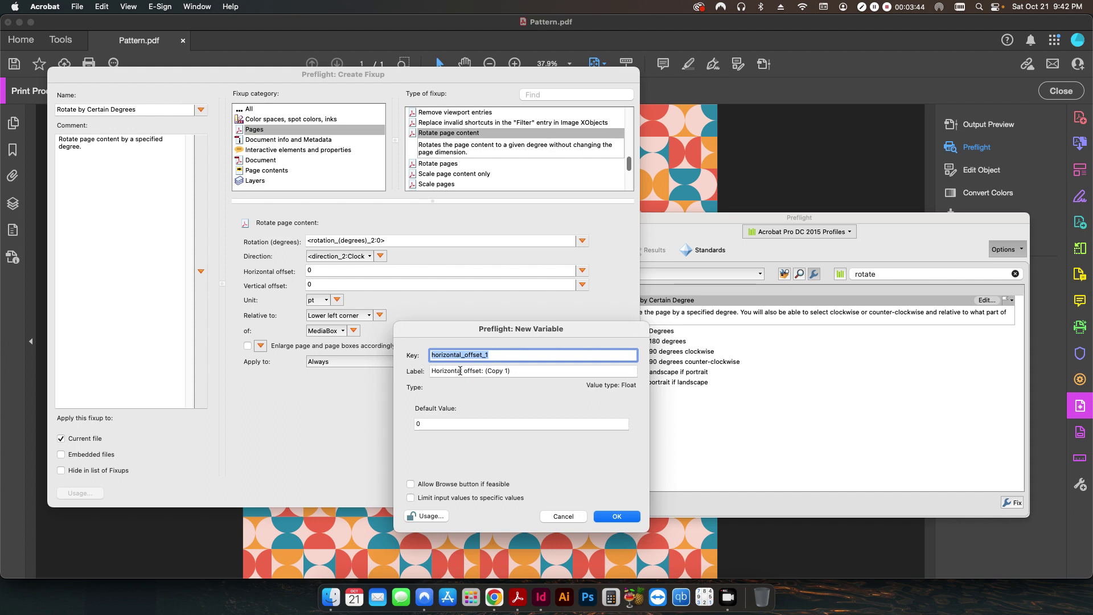
Shorten the horizontal offset variable's label to "Horizontal offset:" and save the variable.
drag(485, 373, 568, 384)
key(BackSpace)
key(BackSpace)
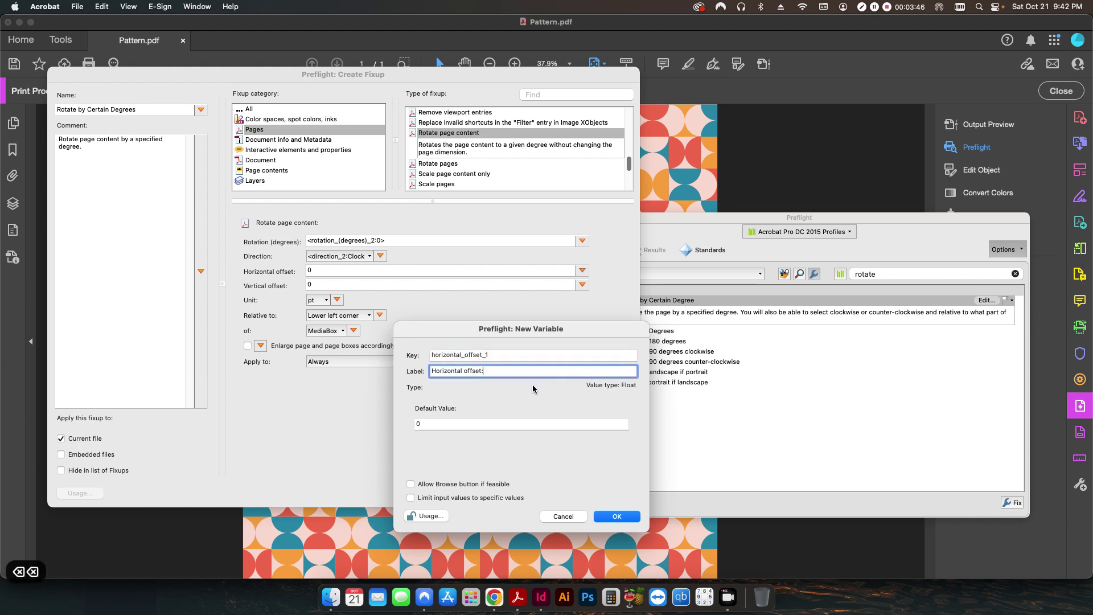
click(623, 517)
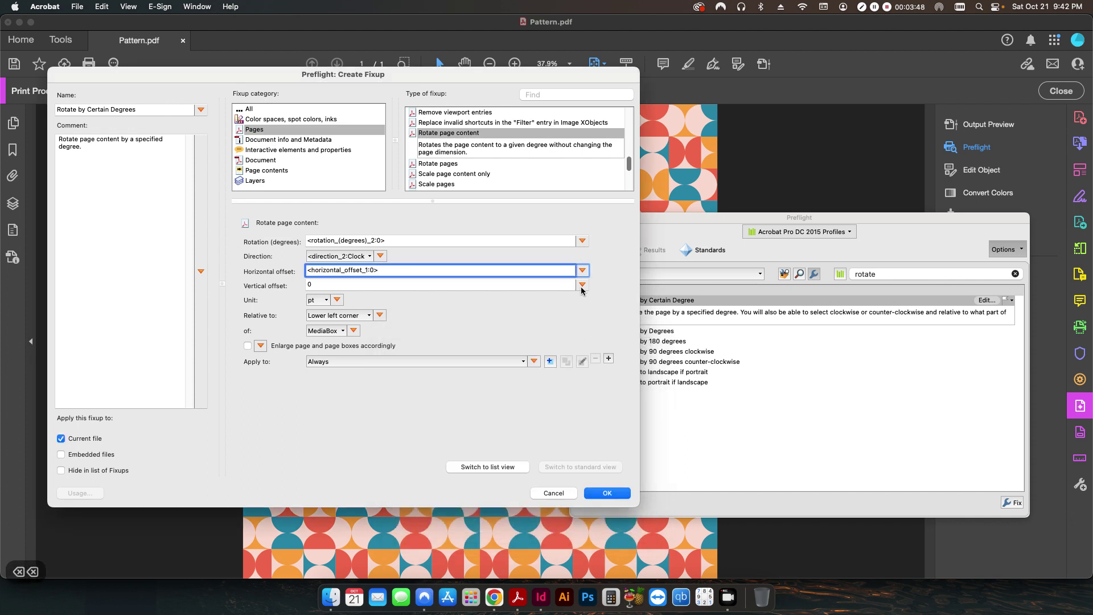
Create a new variable for the vertical offset with the label "Vertical offset:".
click(582, 285)
click(598, 290)
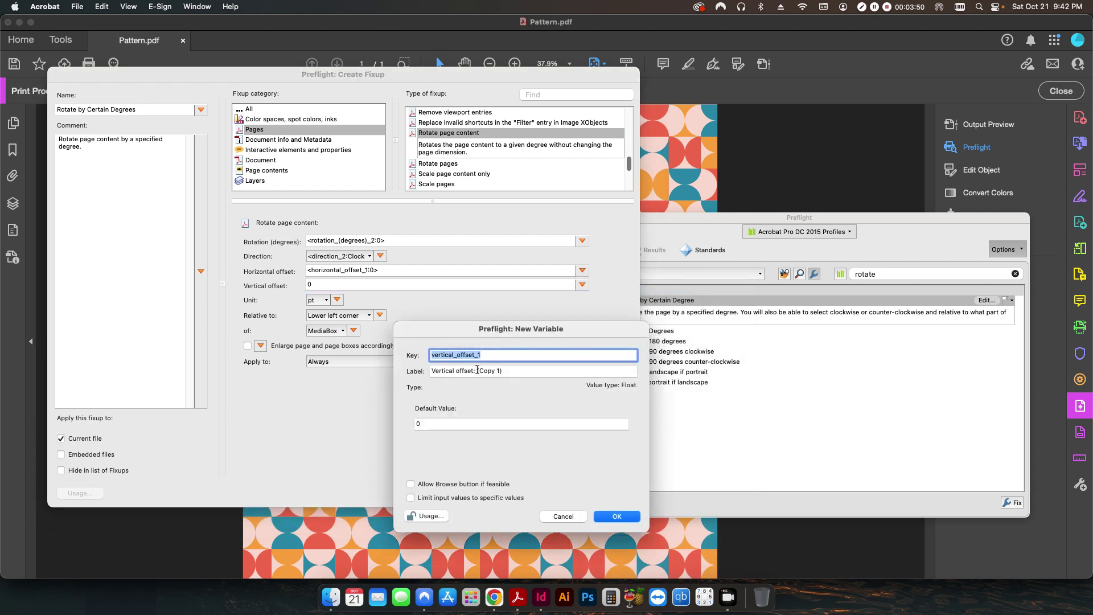
drag(478, 371, 565, 378)
key(BackSpace)
key(BackSpace)
click(617, 517)
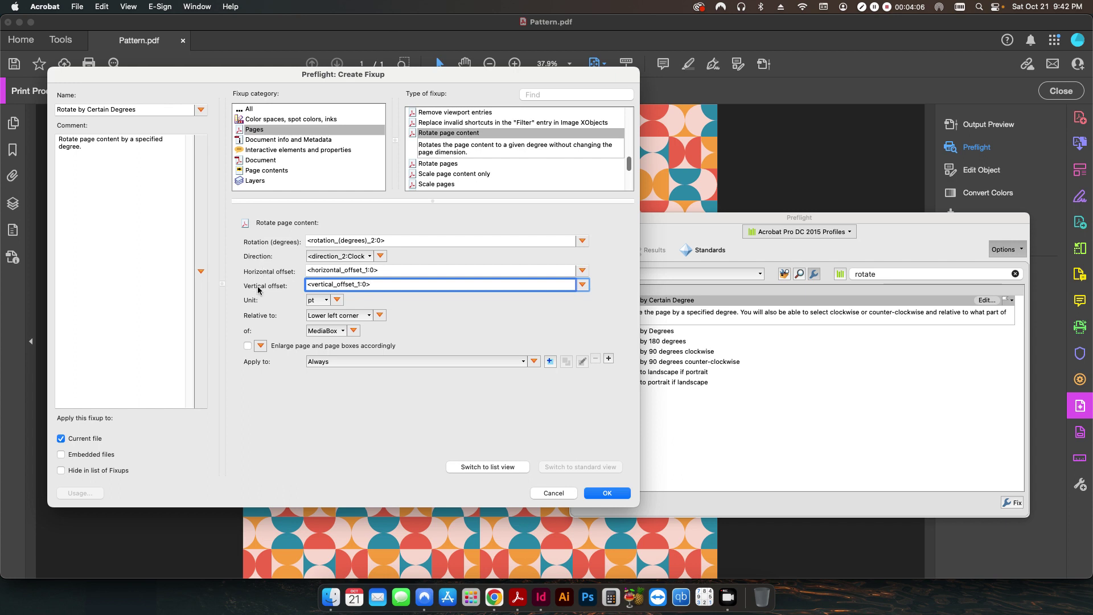
Create a new variable for the unit, labelled "Unit:", with inch as its default value.
click(337, 299)
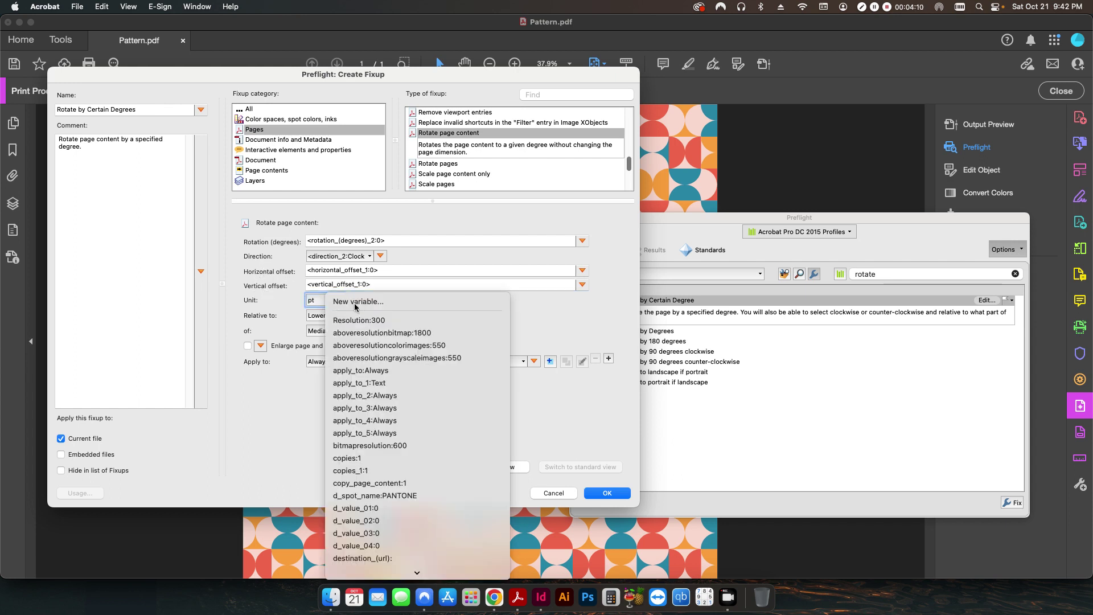
click(354, 302)
drag(447, 370, 536, 377)
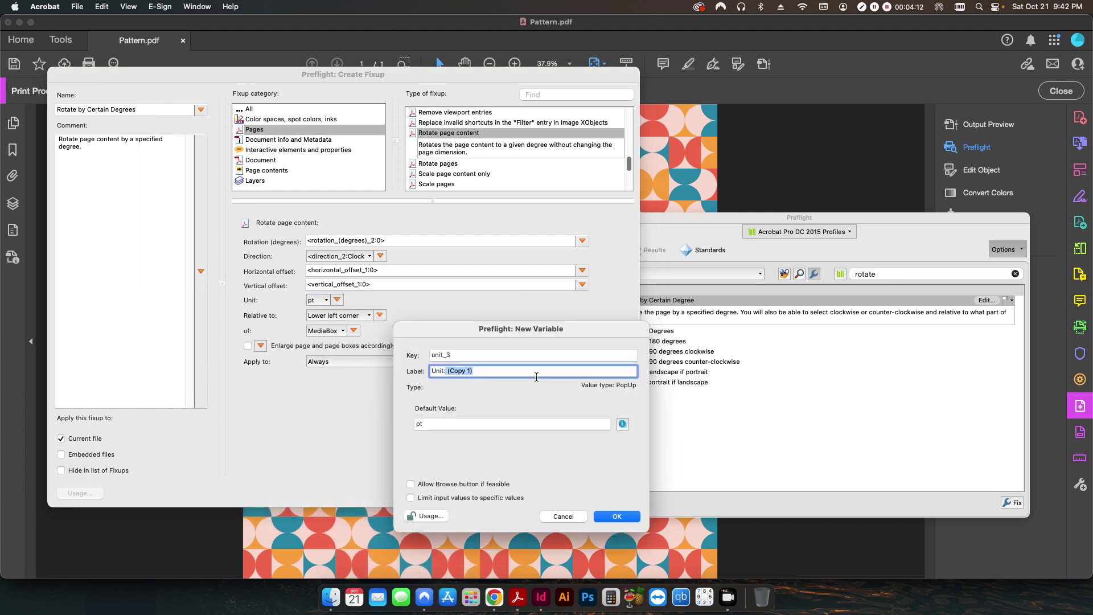
key(BackSpace)
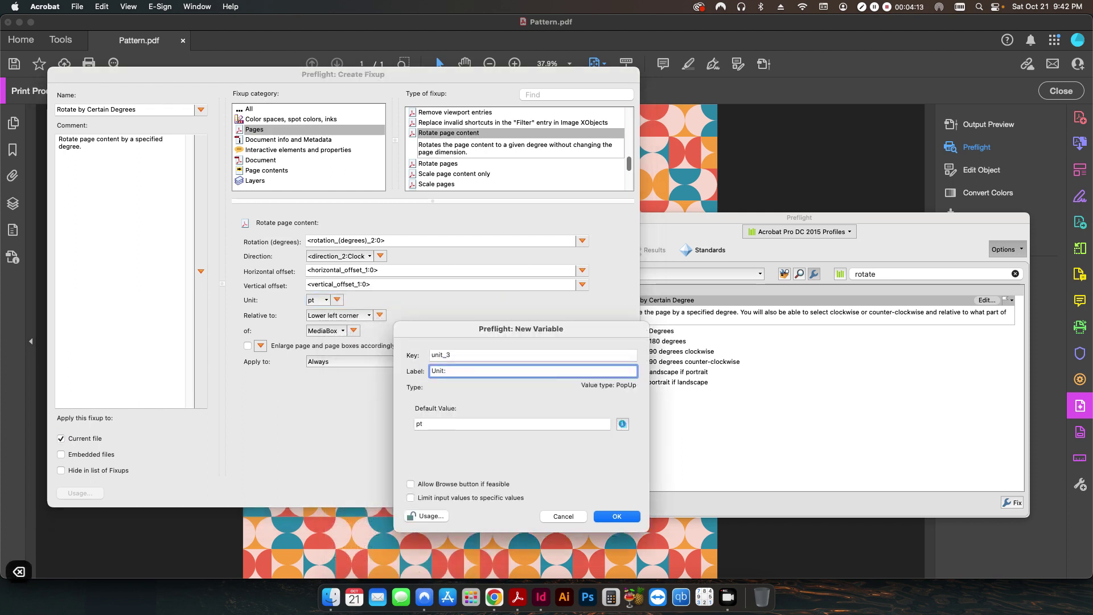
click(623, 424)
key(Return)
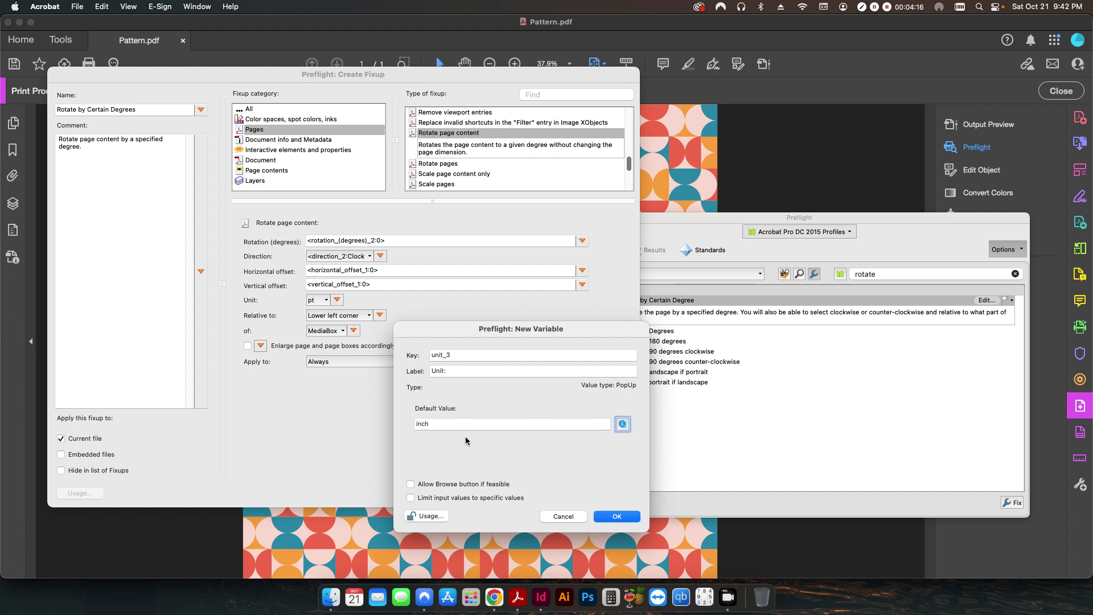
click(610, 516)
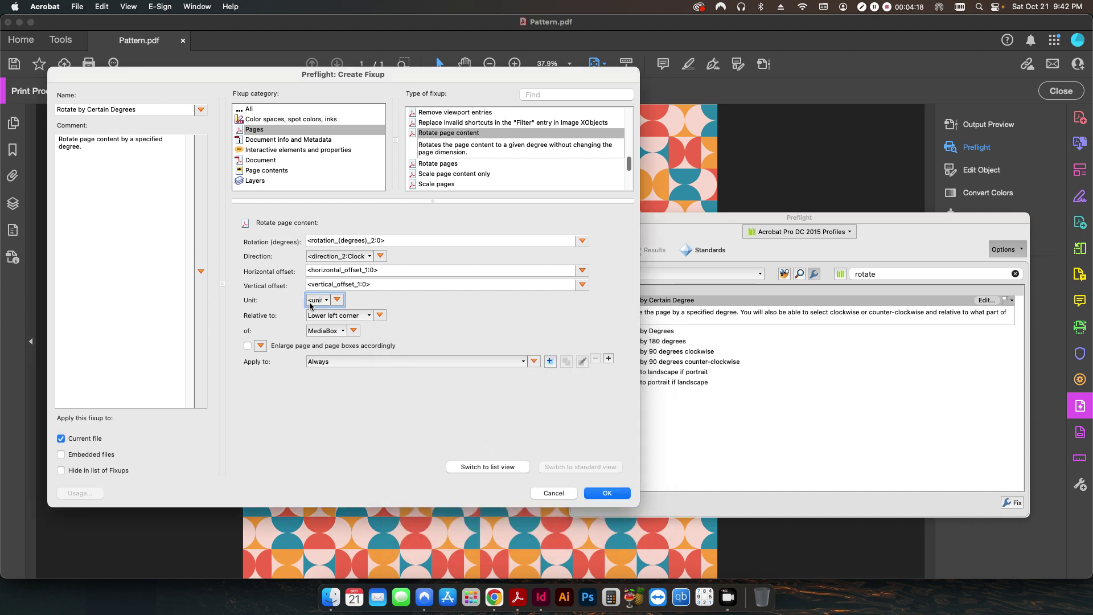
Create a new variable for the rotation's reference point, labelled "Relative to:", with Center as its default, and check the available reference points.
click(380, 316)
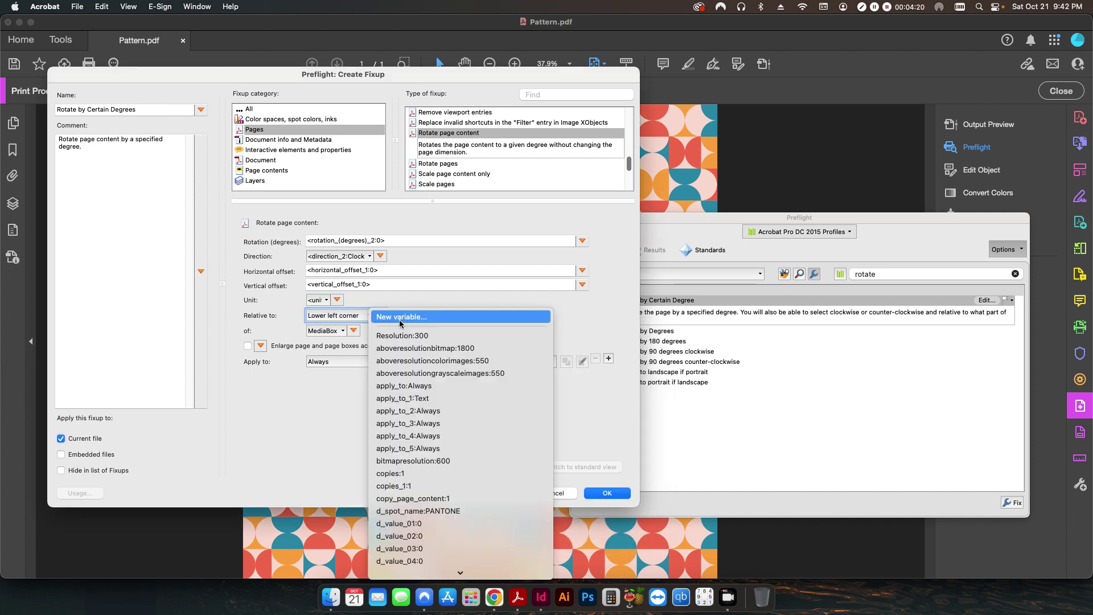
click(400, 319)
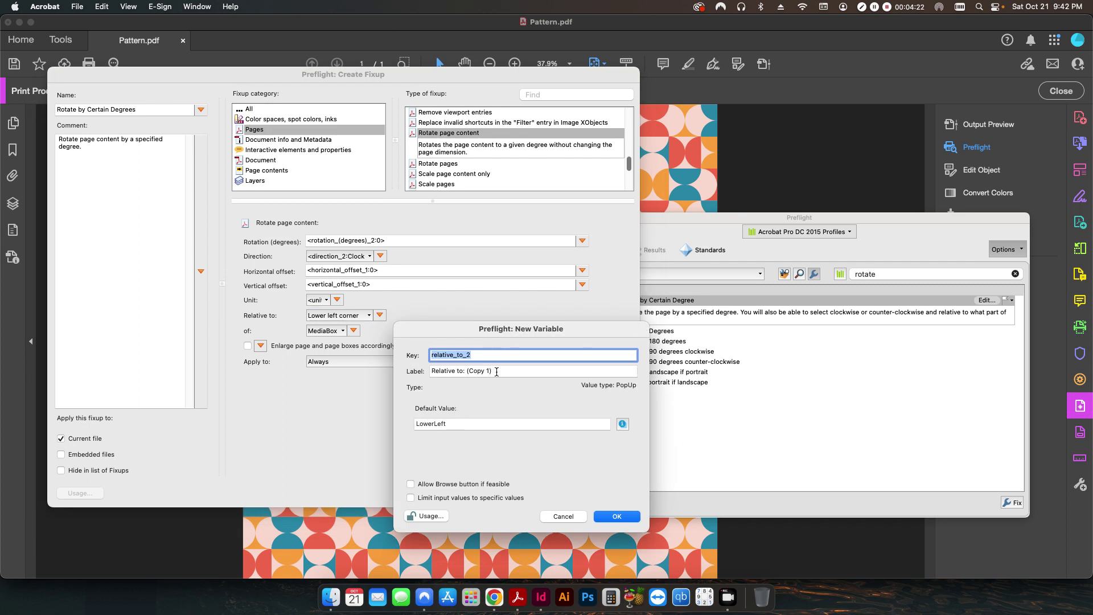
click(470, 371)
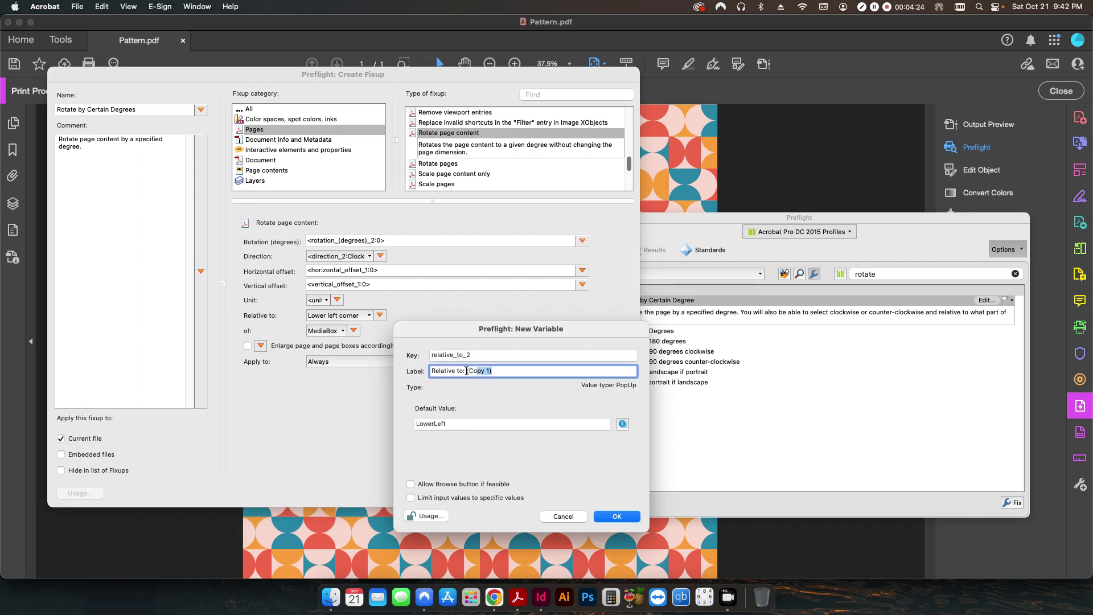
drag(467, 371, 550, 372)
key(BackSpace)
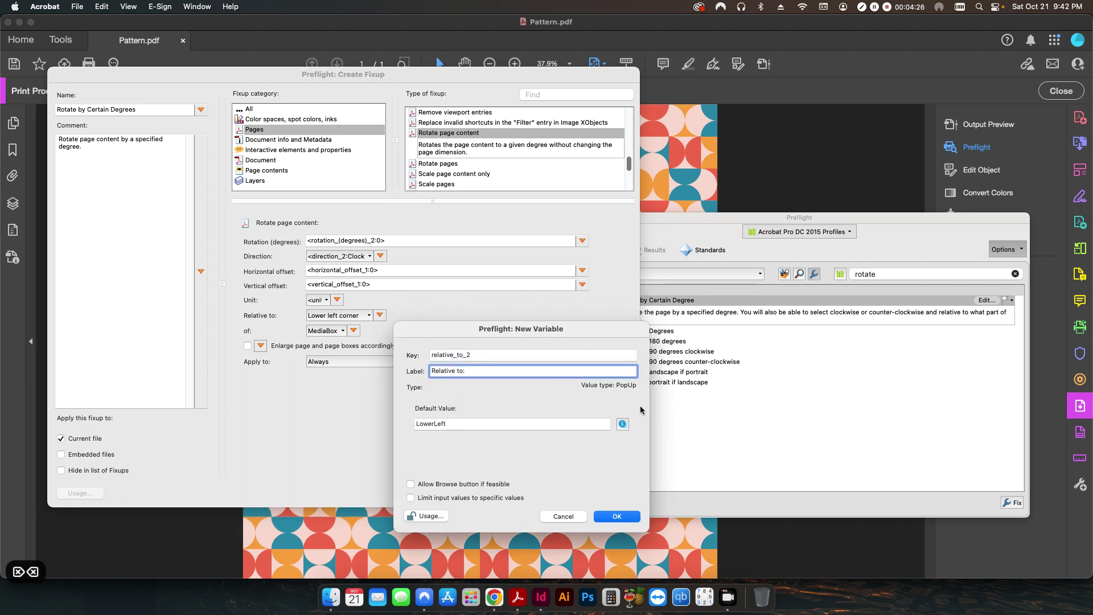
click(622, 424)
click(626, 437)
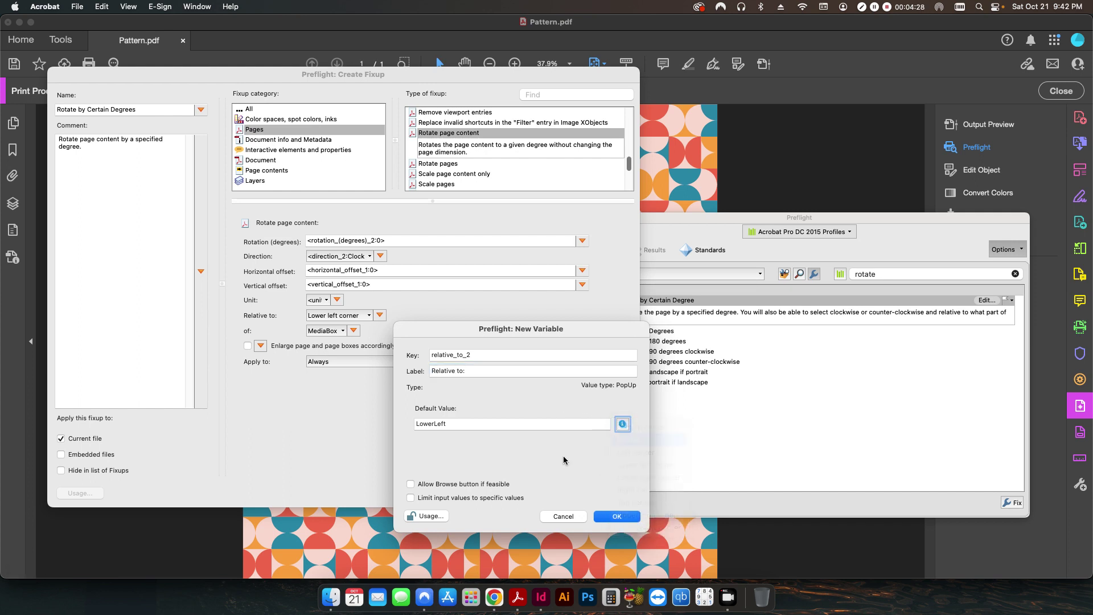
click(615, 517)
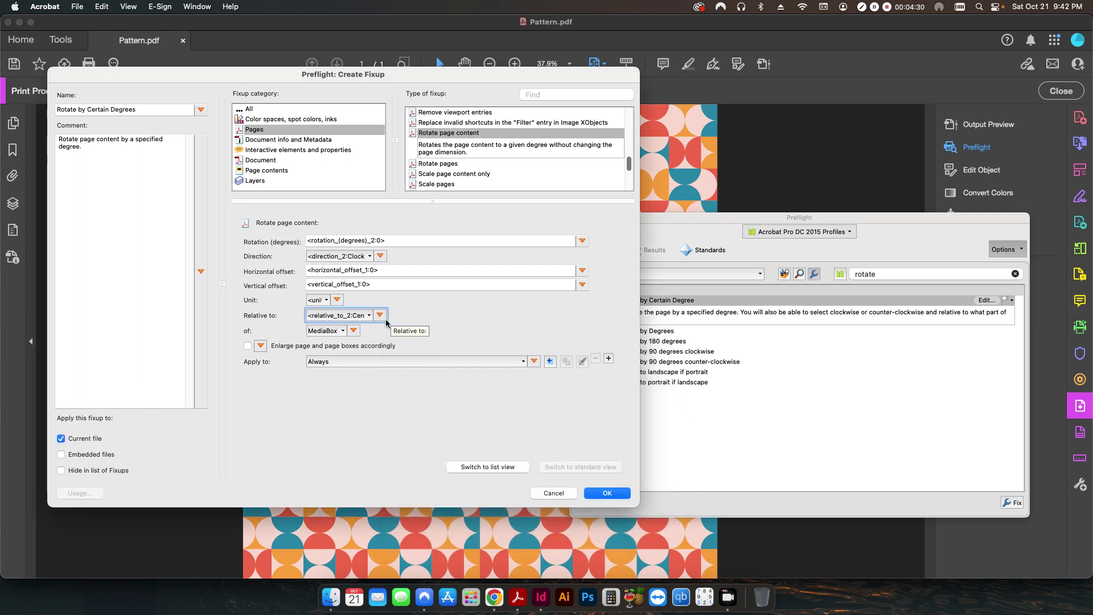
click(365, 316)
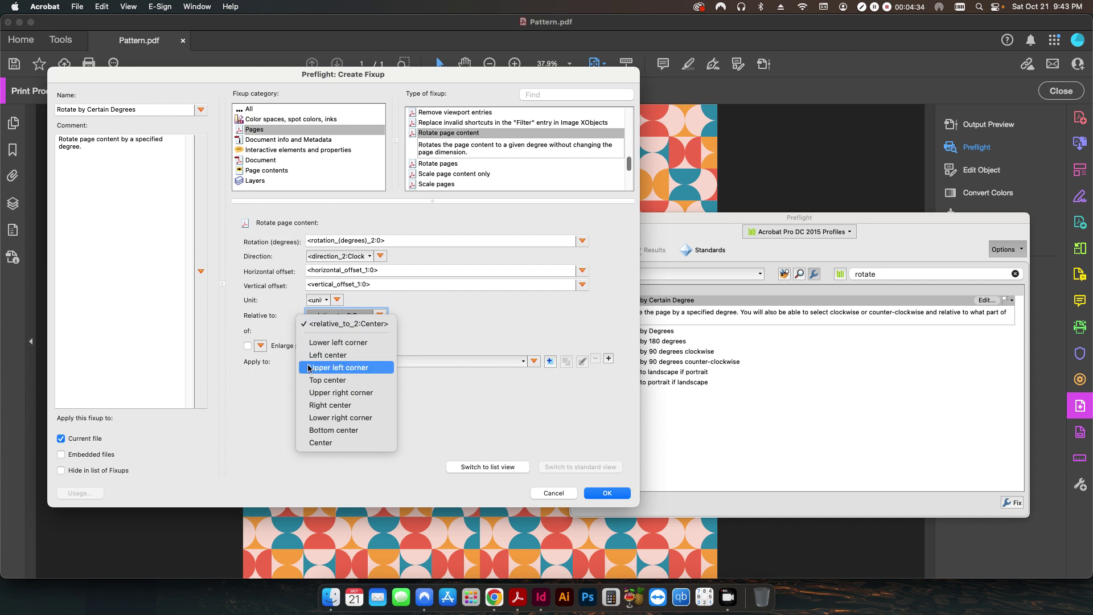
click(434, 344)
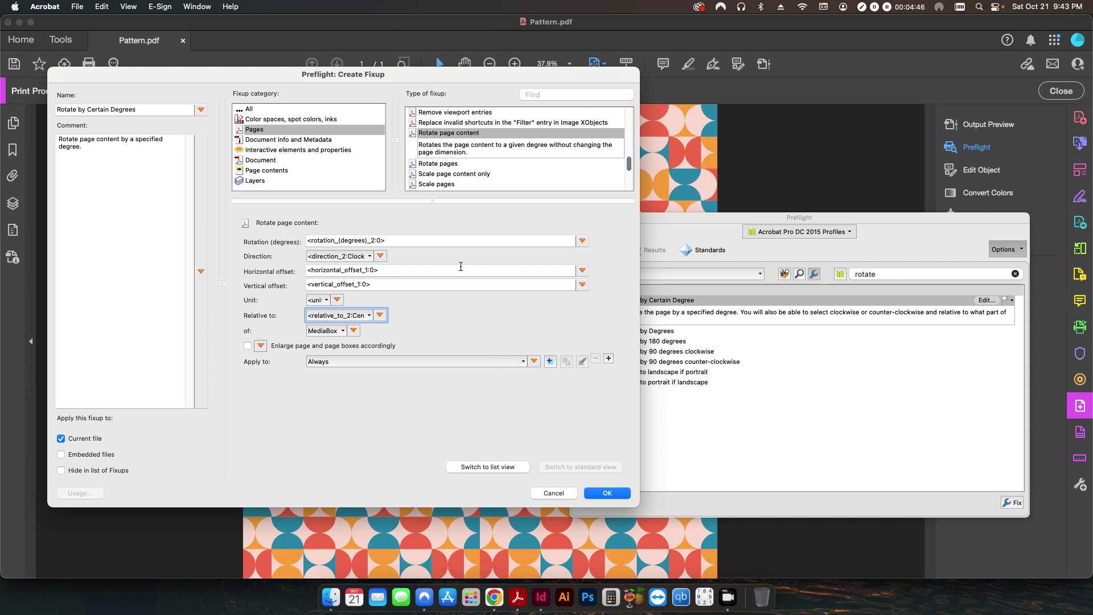
Create a new variable for enlarging the page and page boxes, labelled "Enlarge Page to Fit Content?".
click(263, 351)
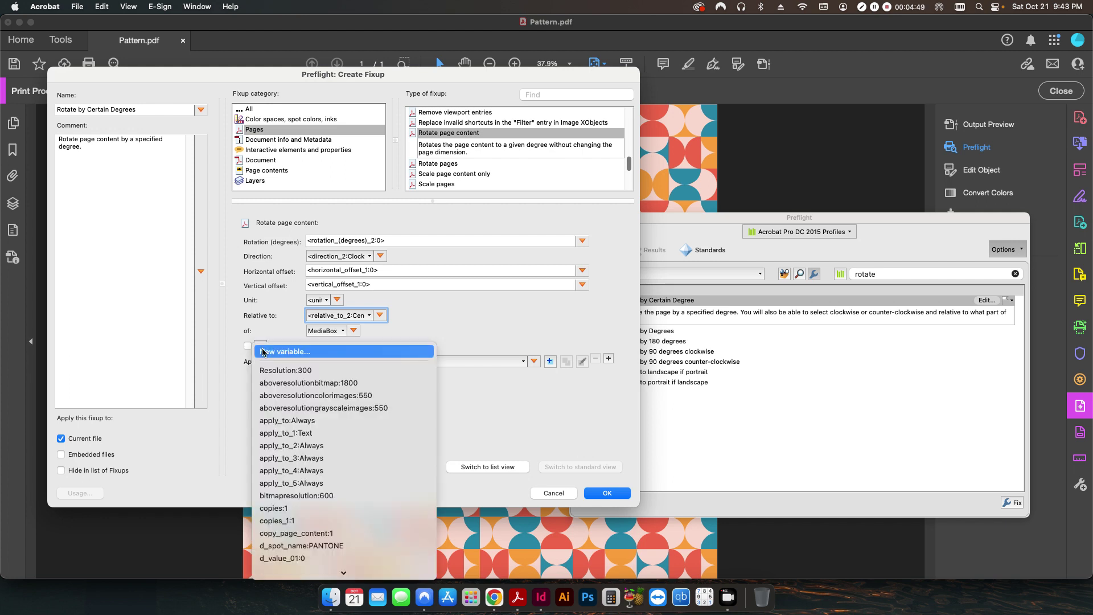
click(315, 357)
key(Tab)
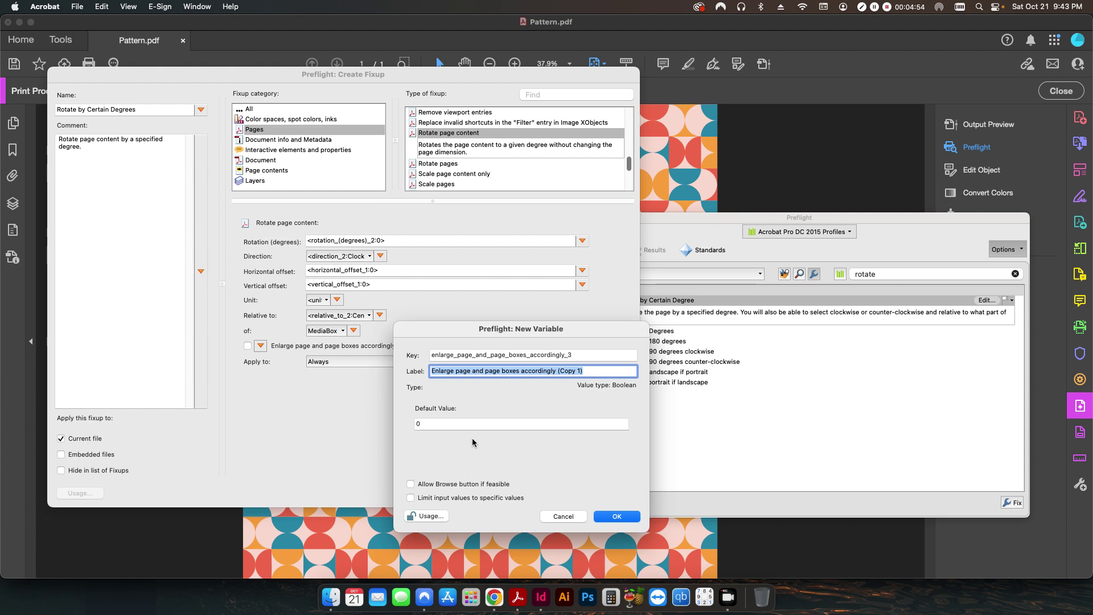
text(Enlarge Page to f)
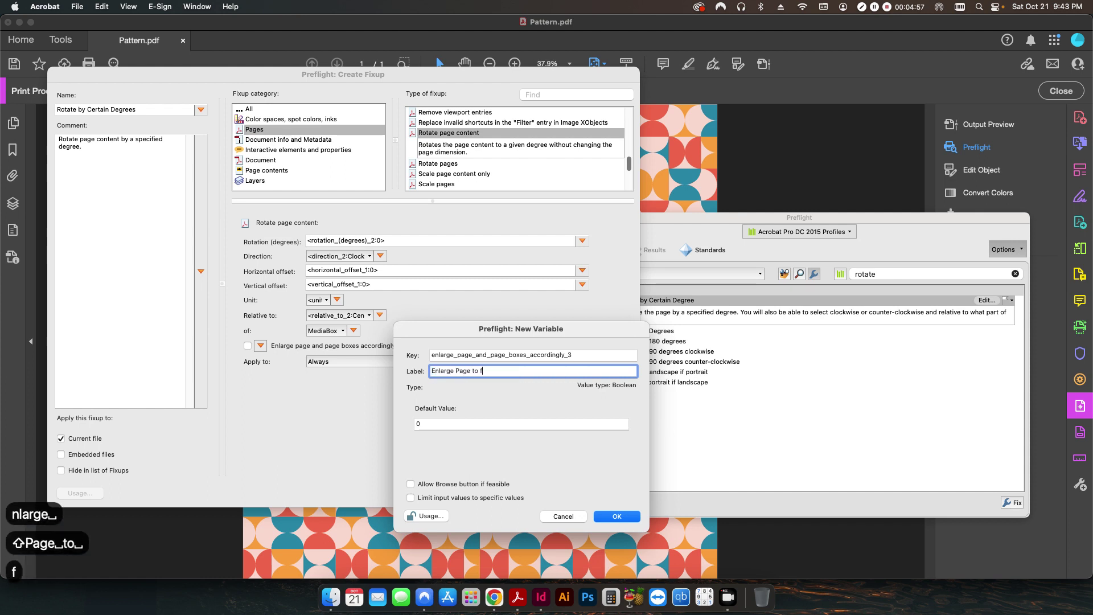
key(BackSpace)
text(Fit Content?)
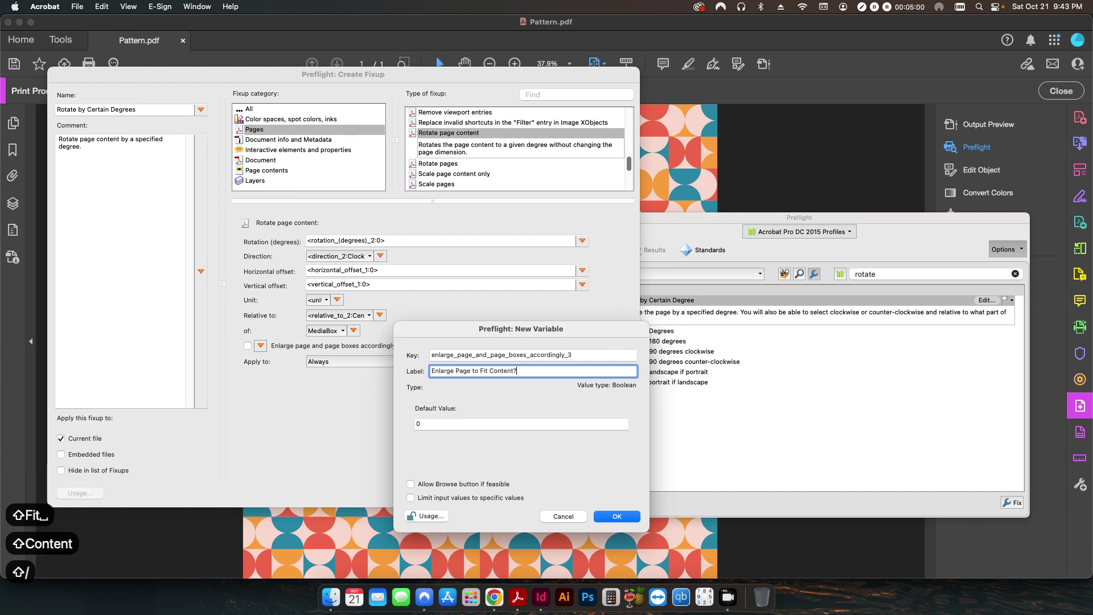
click(616, 516)
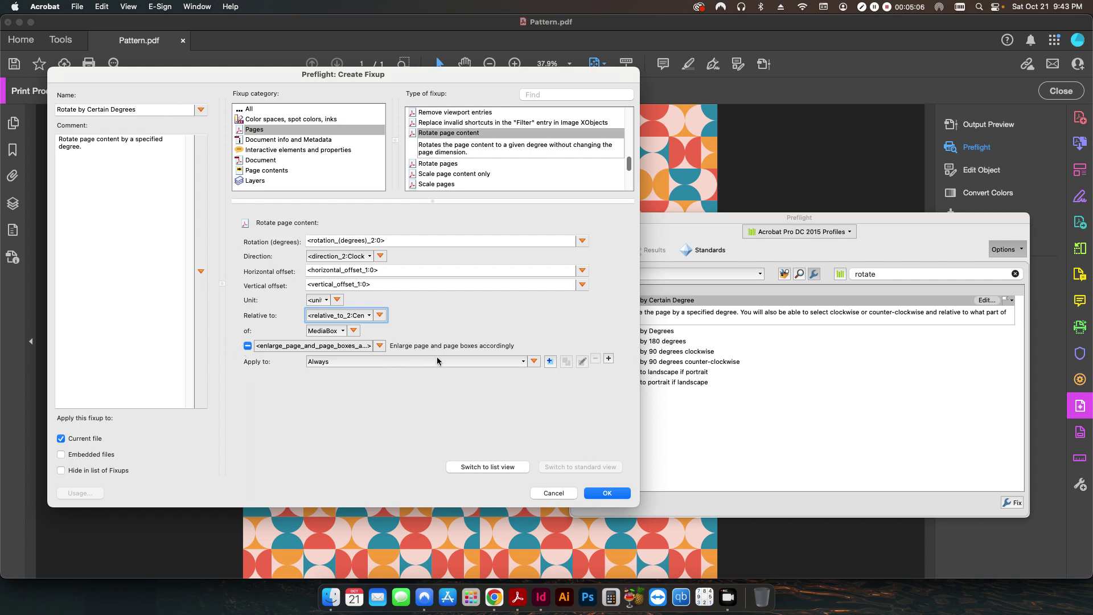
click(533, 362)
click(512, 369)
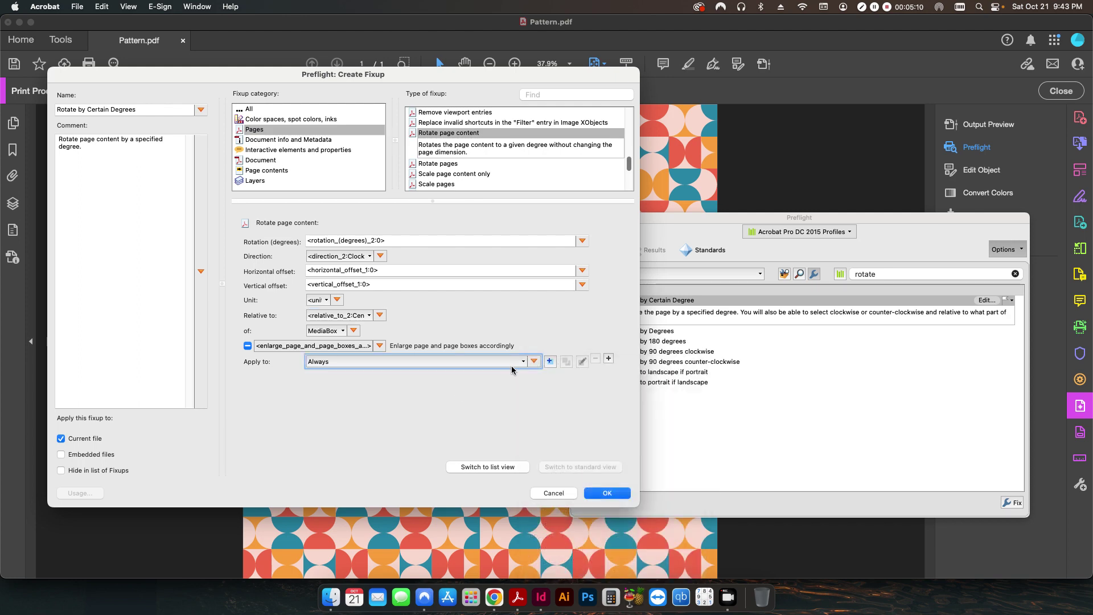
Create a new variable for which pages the fixup applies to, labelled "Apply to Which Pages?".
click(512, 369)
click(538, 342)
click(551, 362)
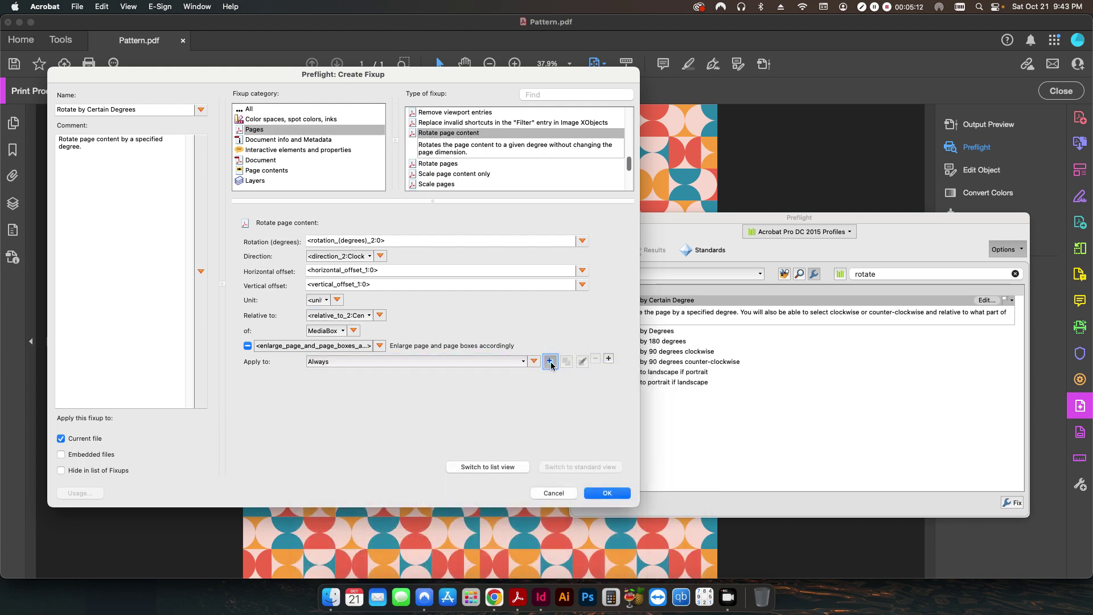
click(947, 493)
click(534, 362)
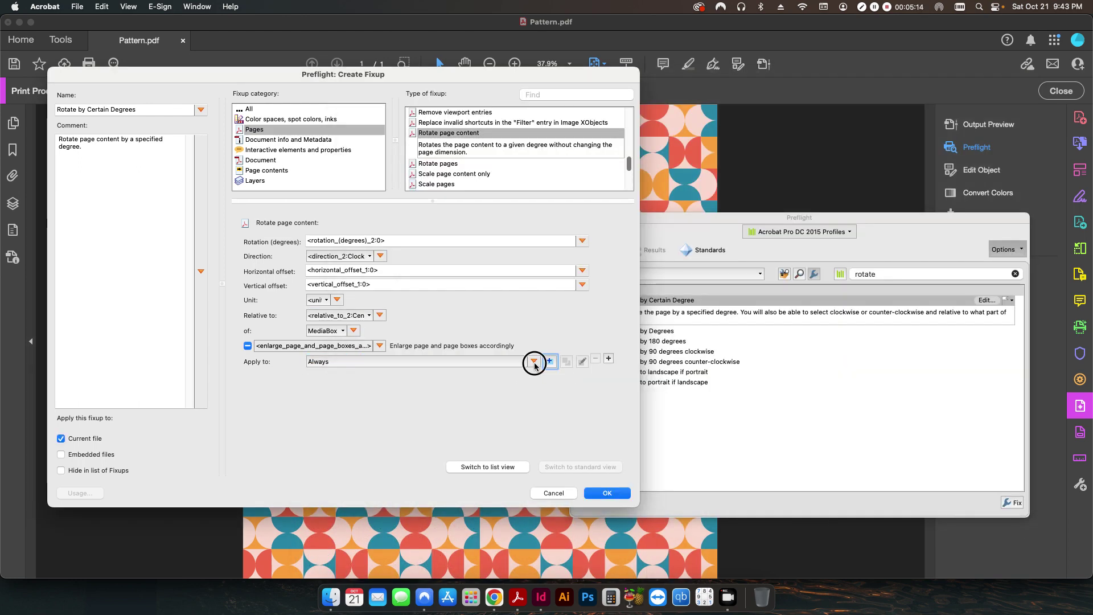
click(539, 367)
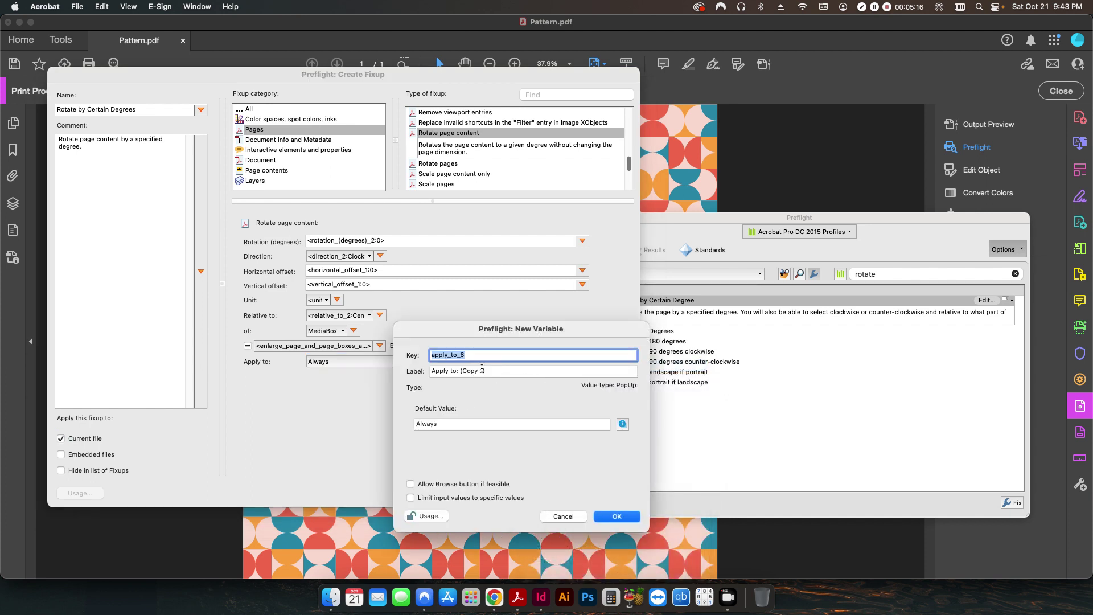
drag(462, 371, 565, 388)
key(BackSpace)
key(BackSpace)
key(BackSpace)
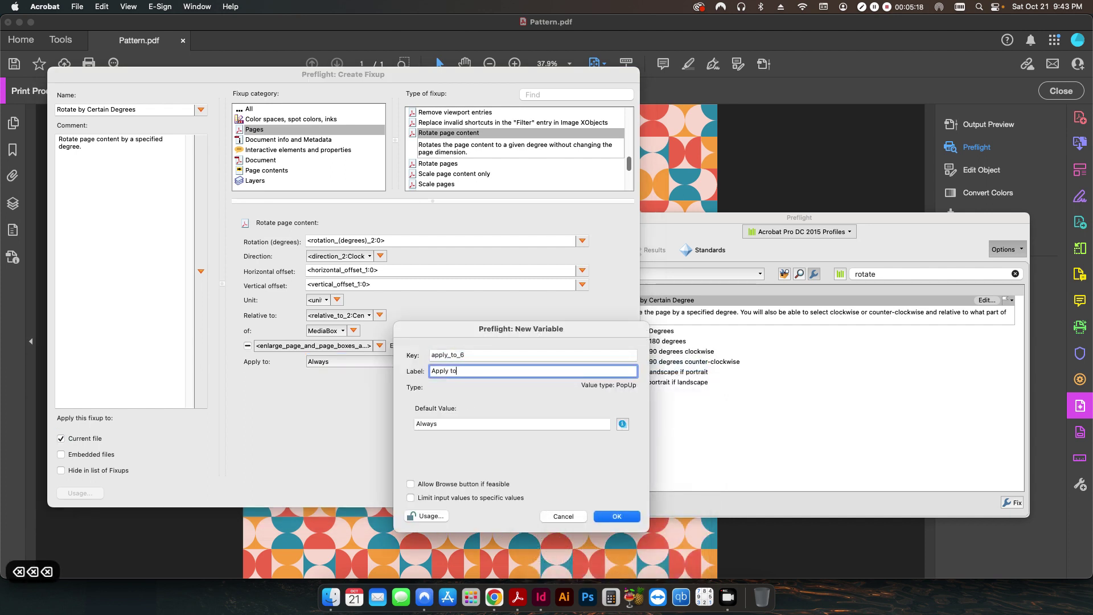
text(Wji)
key(BackSpace)
key(BackSpace)
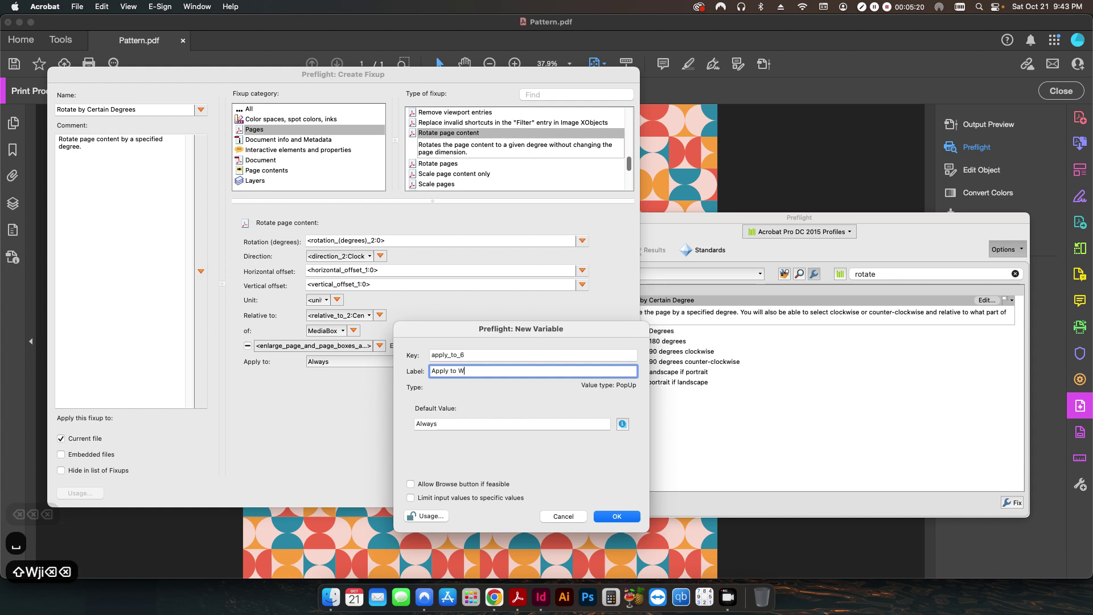
text(hich Pages?)
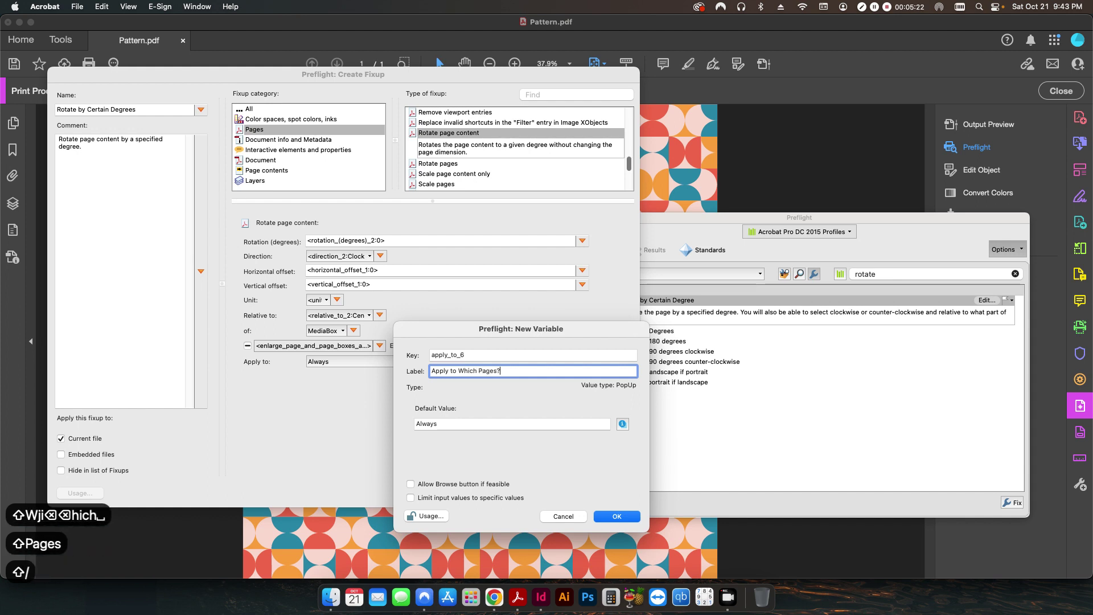
Check the available page choices, keep Always as the variable's default, and save the completed fixup.
click(622, 426)
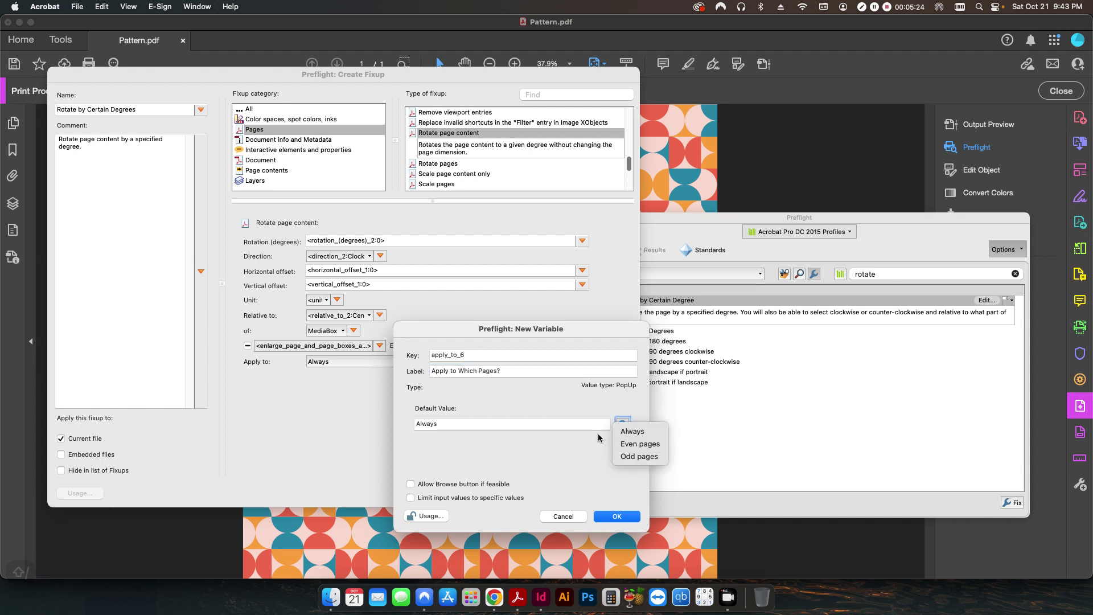
click(607, 439)
click(623, 424)
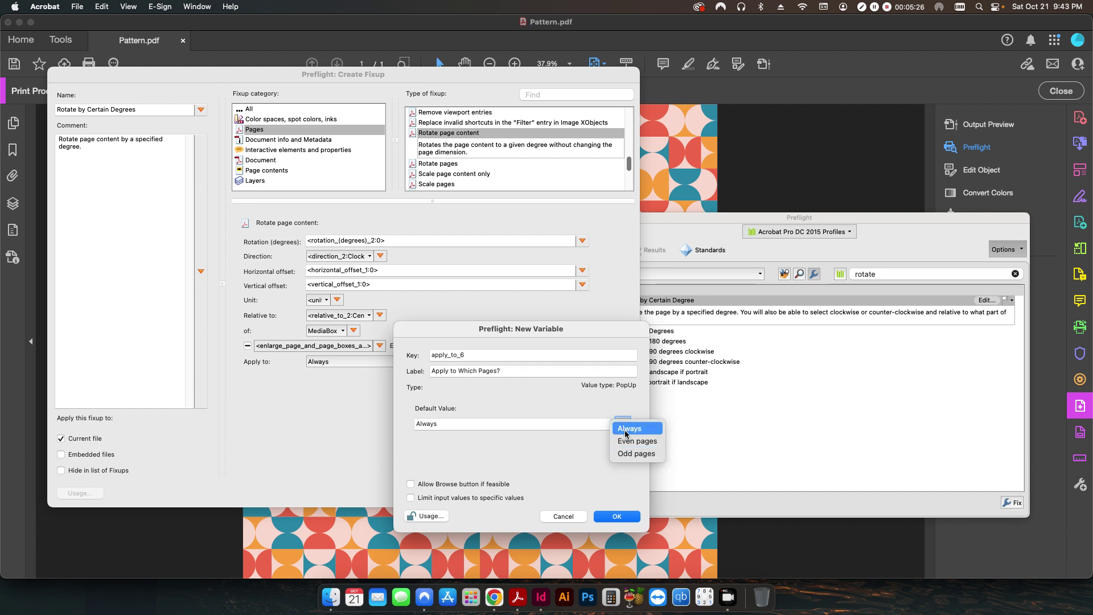
click(565, 451)
click(622, 424)
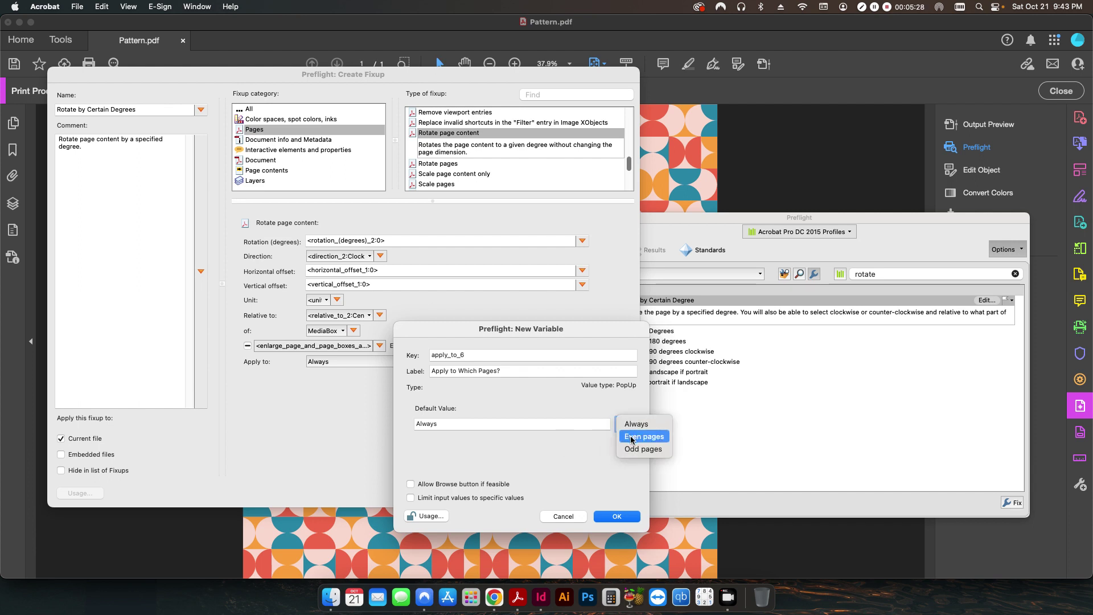
click(621, 484)
click(616, 516)
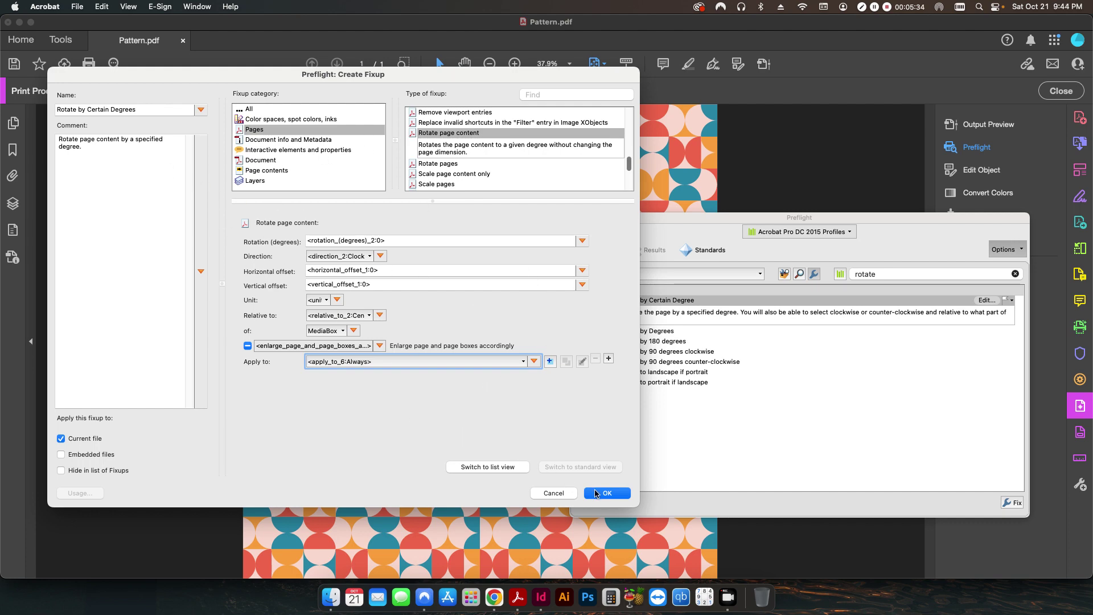
click(596, 493)
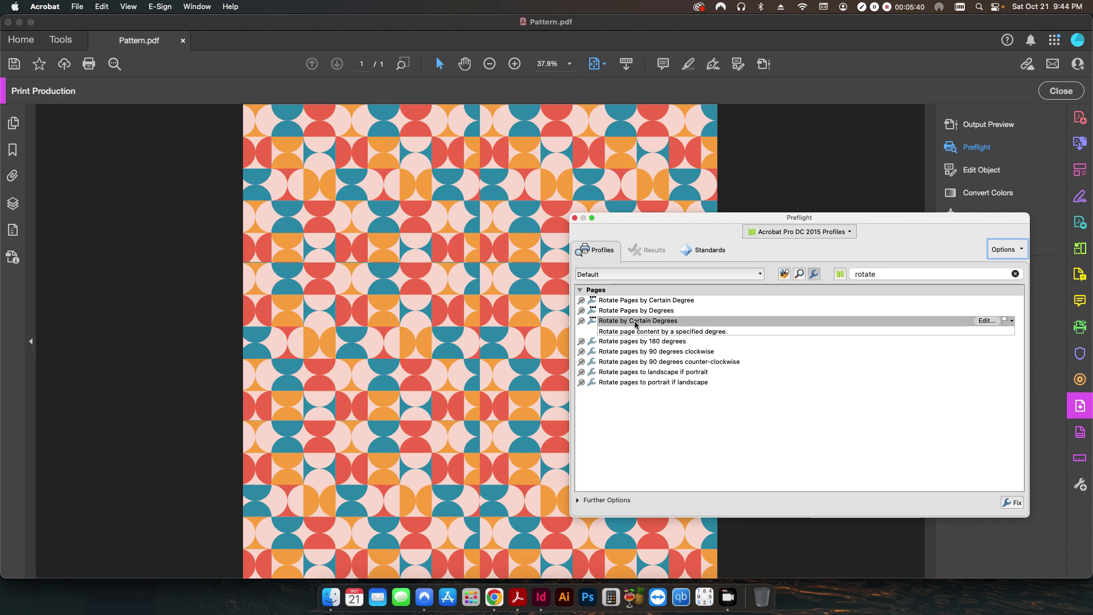
Run the Rotate by Certain Degrees fixup on Pattern.pdf, keeping Always for the pages and Clockwise for the direction.
double_click(636, 322)
drag(440, 246, 457, 233)
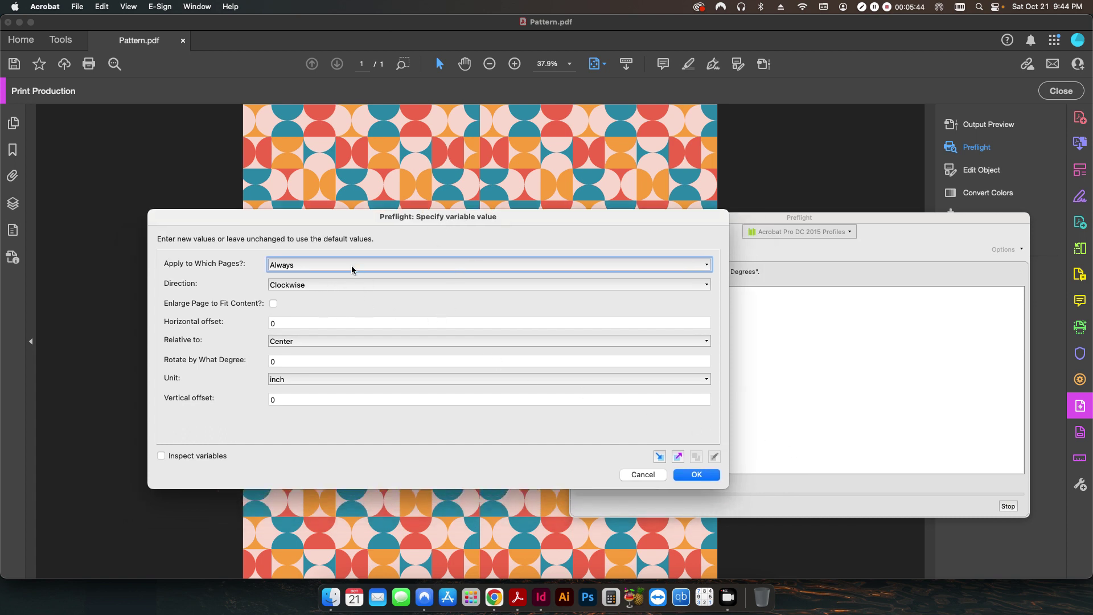
click(376, 265)
click(400, 232)
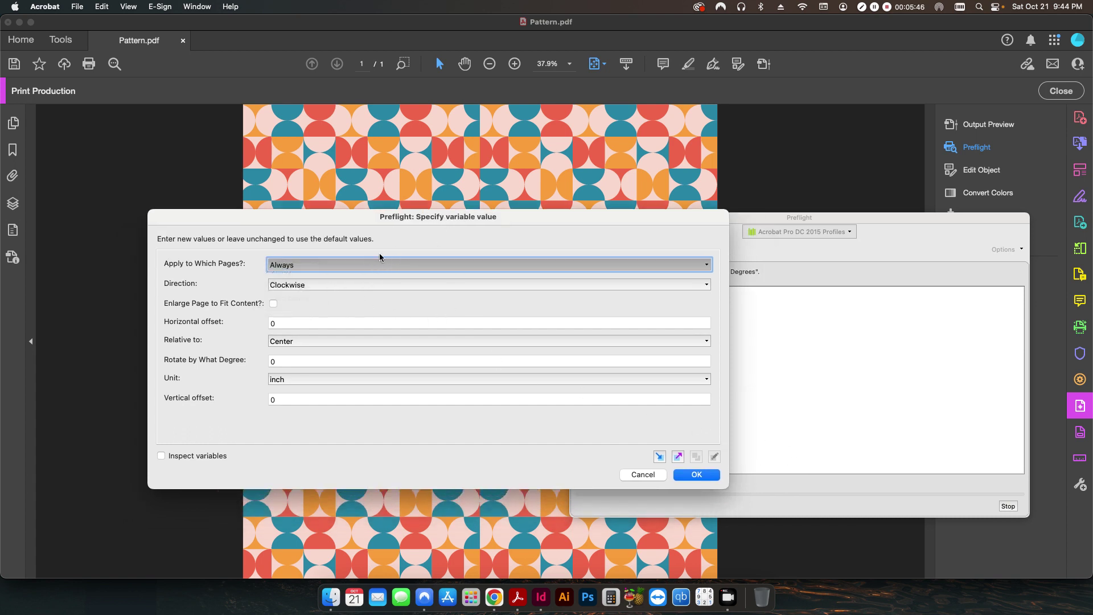
click(373, 263)
click(390, 246)
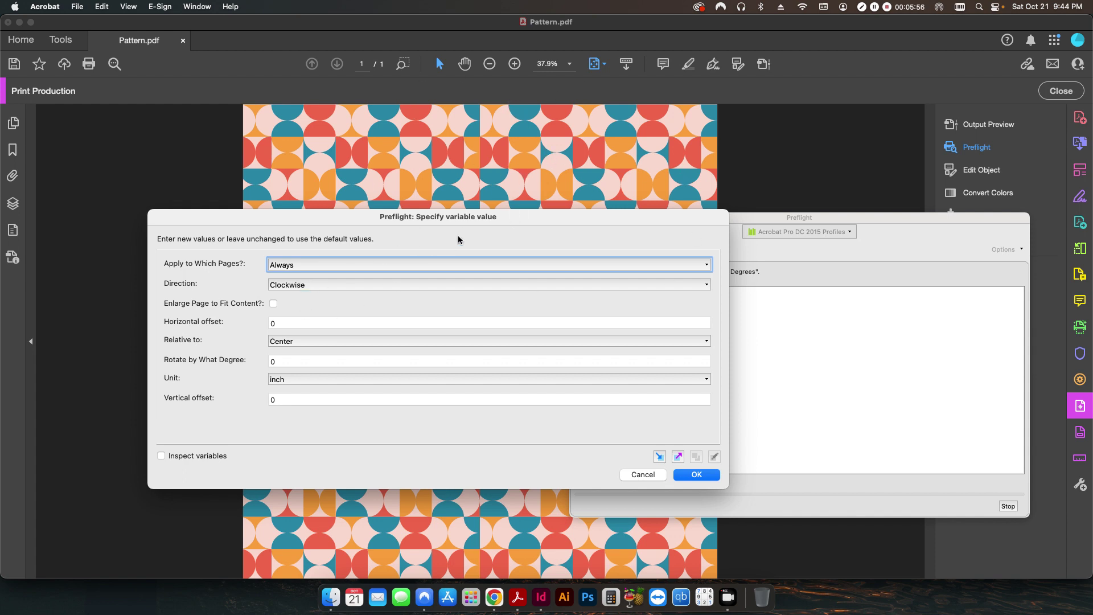
click(301, 263)
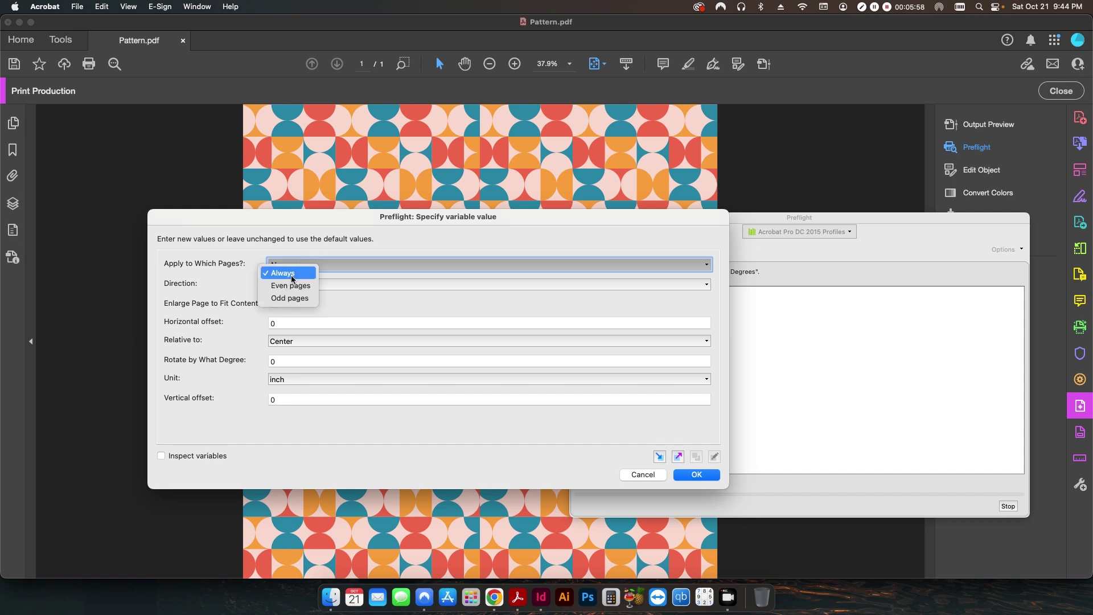
click(285, 274)
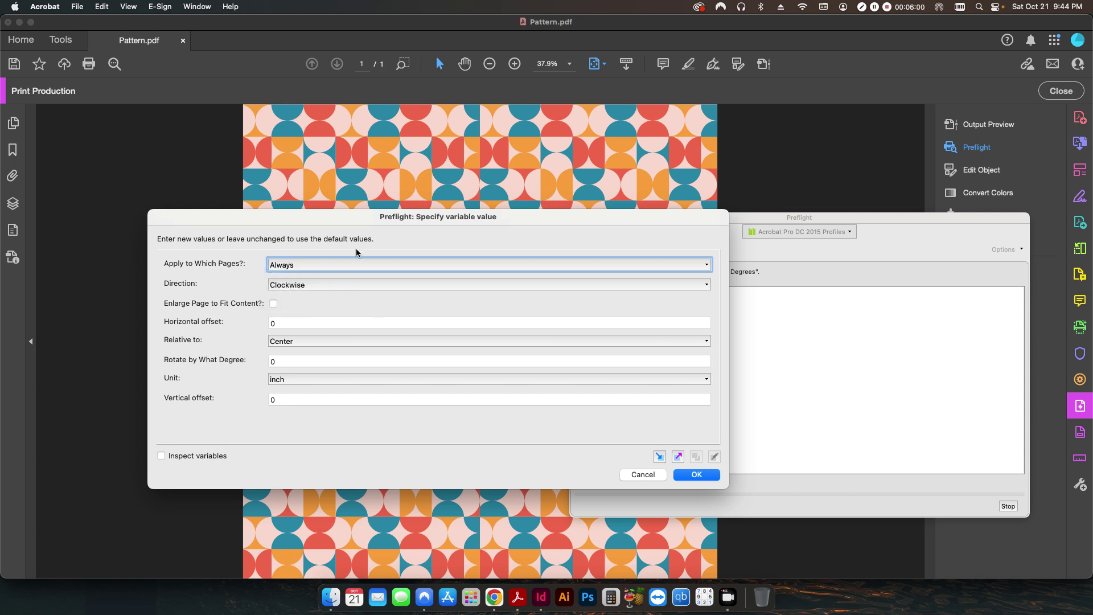
click(327, 288)
click(285, 290)
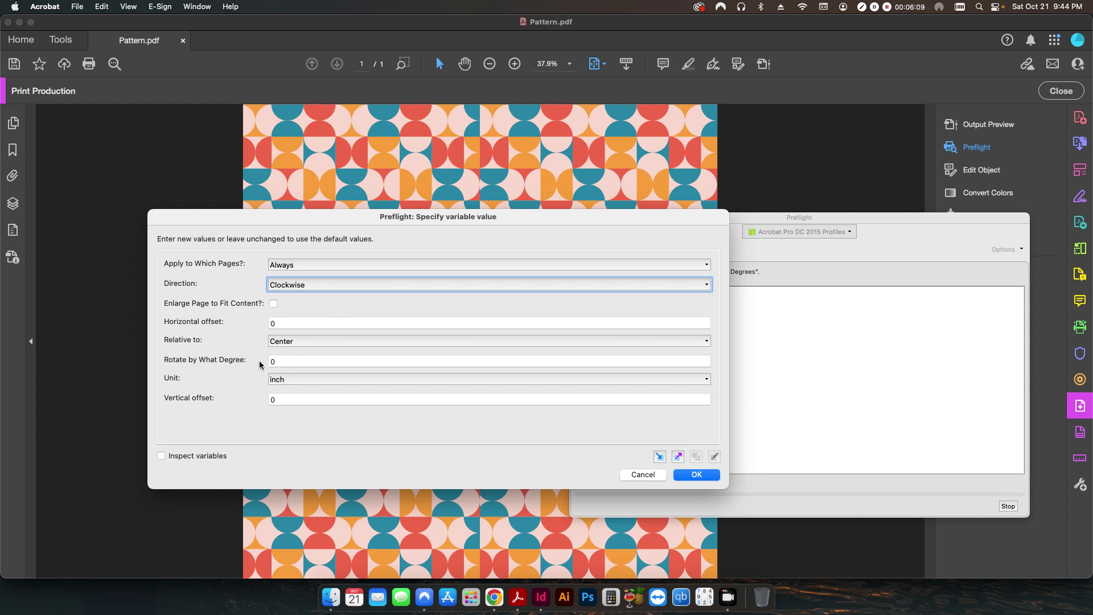
Set the rotation to 45 degrees, keeping Center as the reference point and inch as the unit, and apply the fixup.
click(301, 345)
click(287, 362)
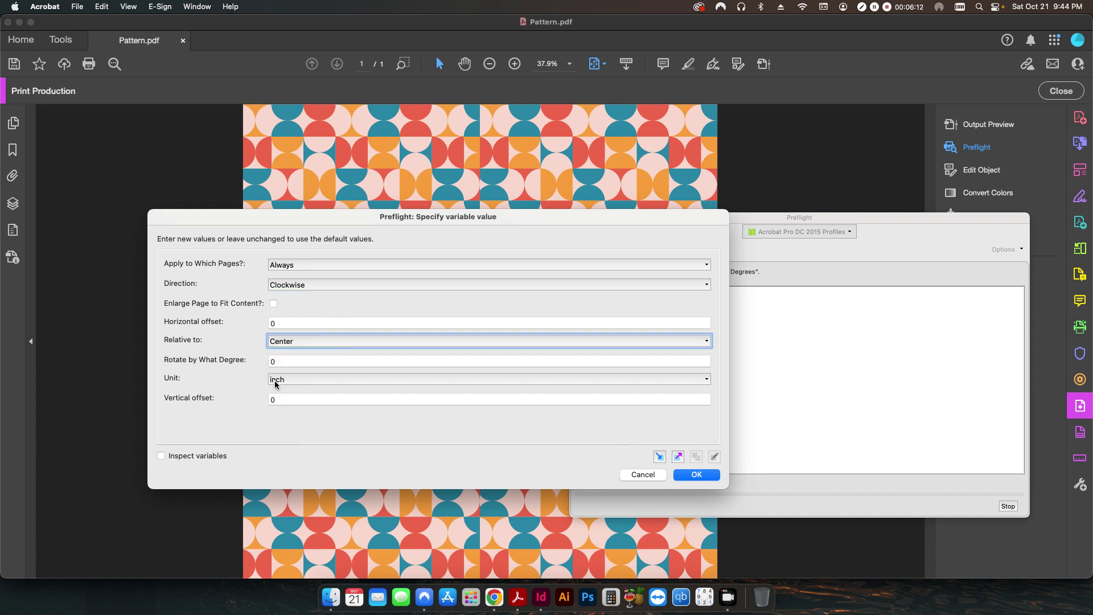
click(289, 362)
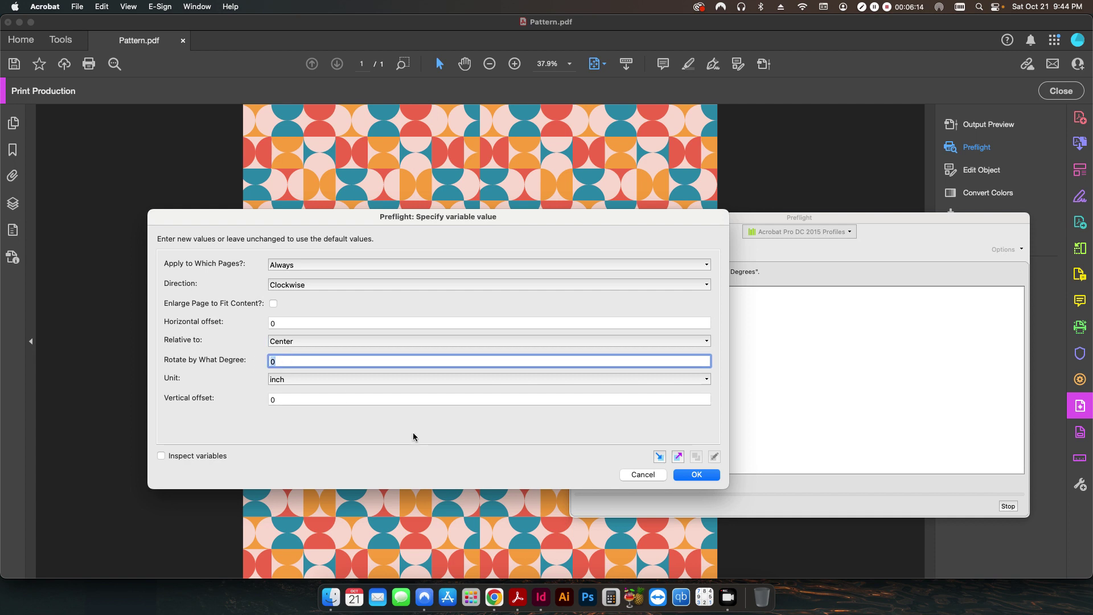
text(45)
click(327, 384)
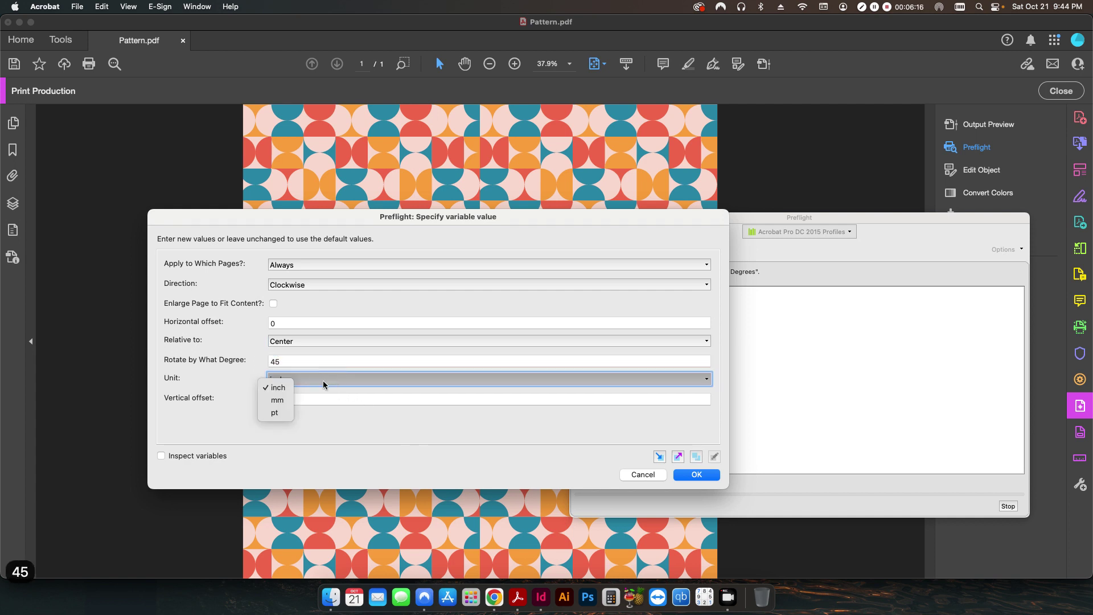
click(356, 428)
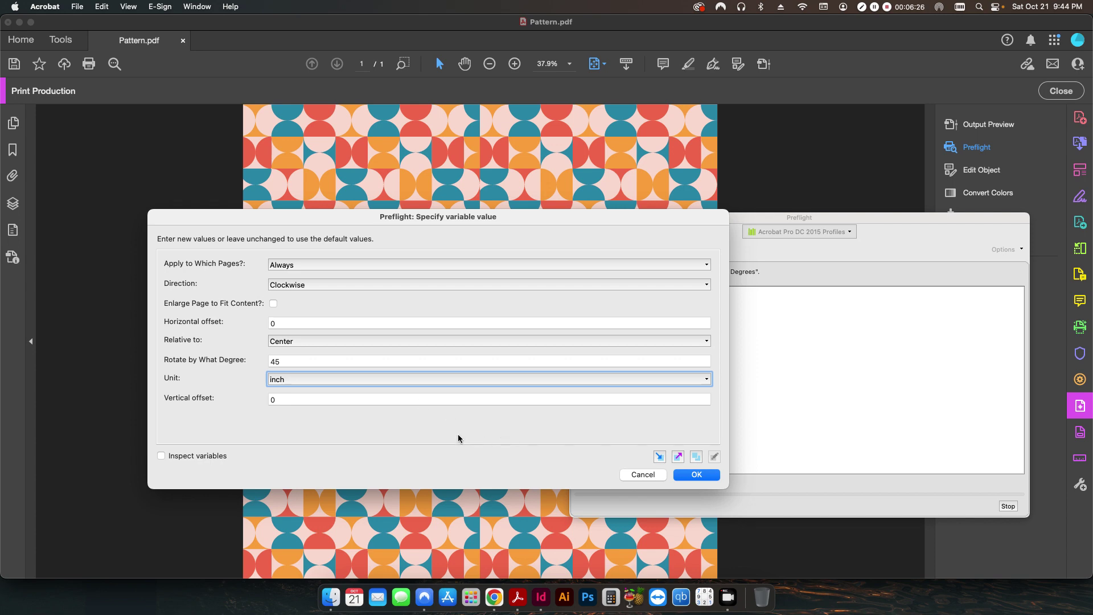
click(694, 475)
Save the rotated PDF as Pattern_rotated45degrees in the Rotate PDF Video folder.
click(570, 121)
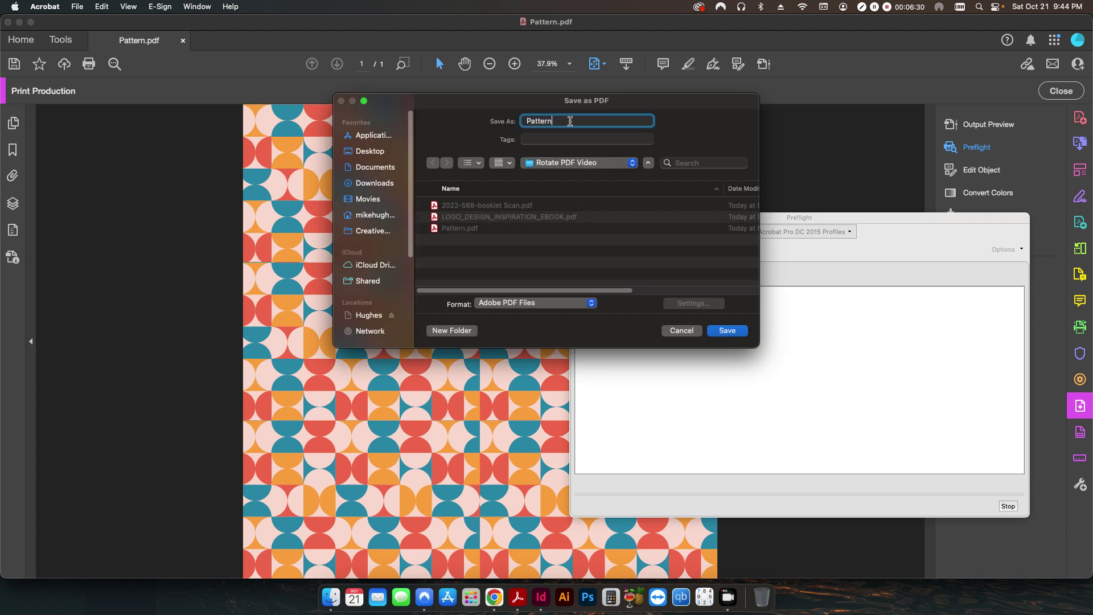
text(_rotate)
key(BackSpace)
key(BackSpace)
key(BackSpace)
text(ta)
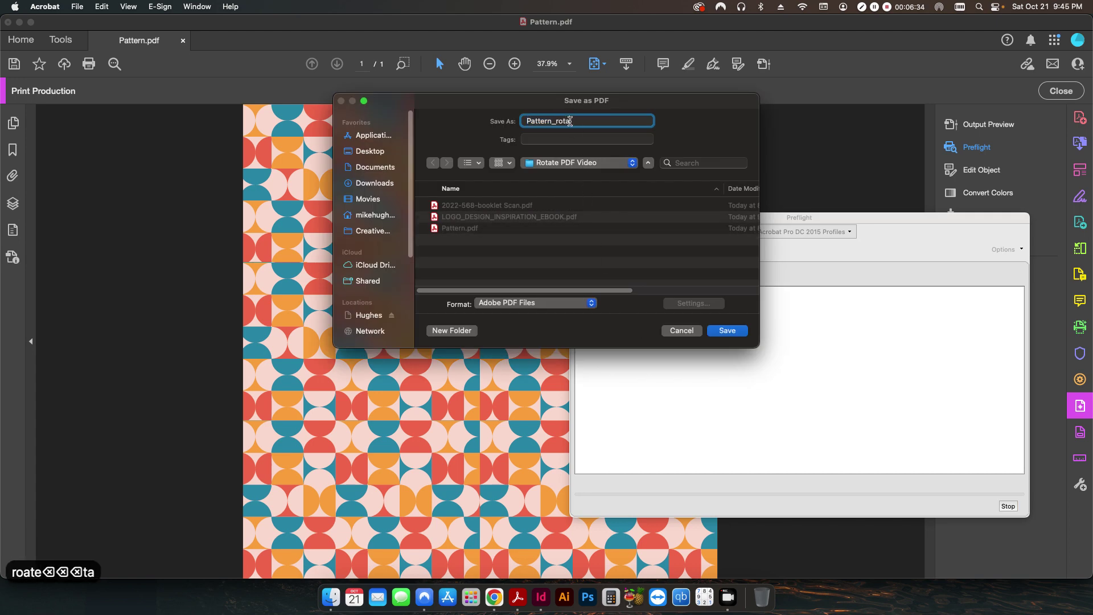
text(ted45d)
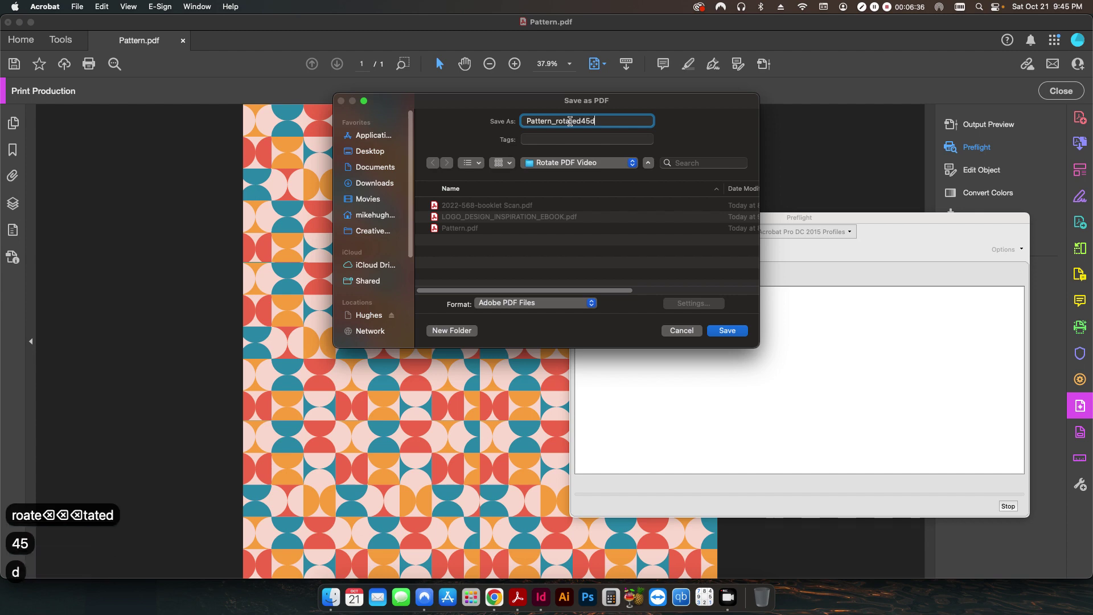
text(egrees)
key(BackSpace)
text(es)
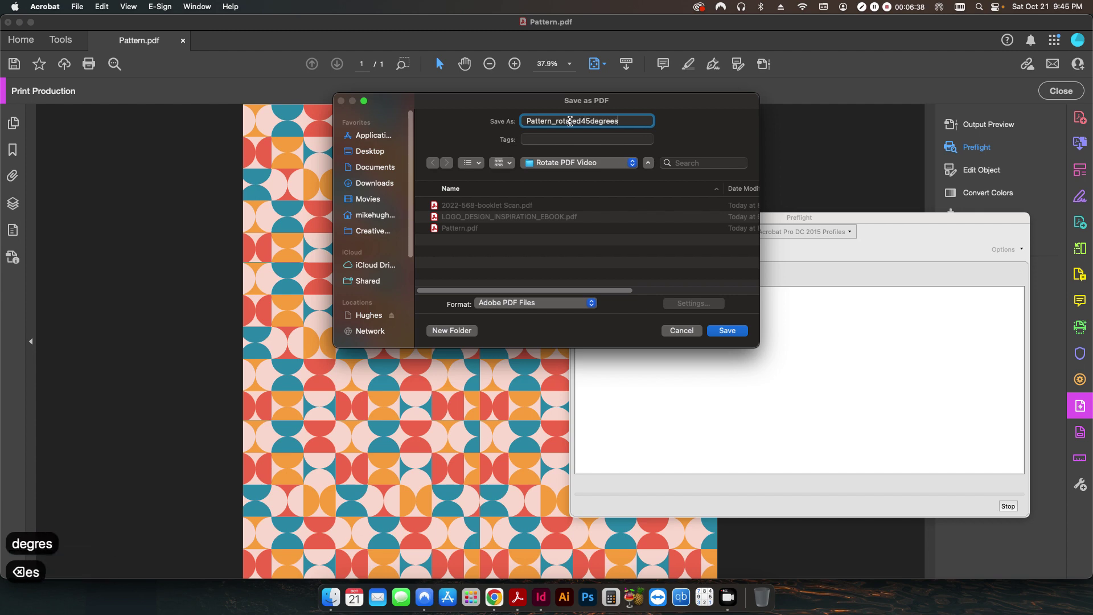
key(Return)
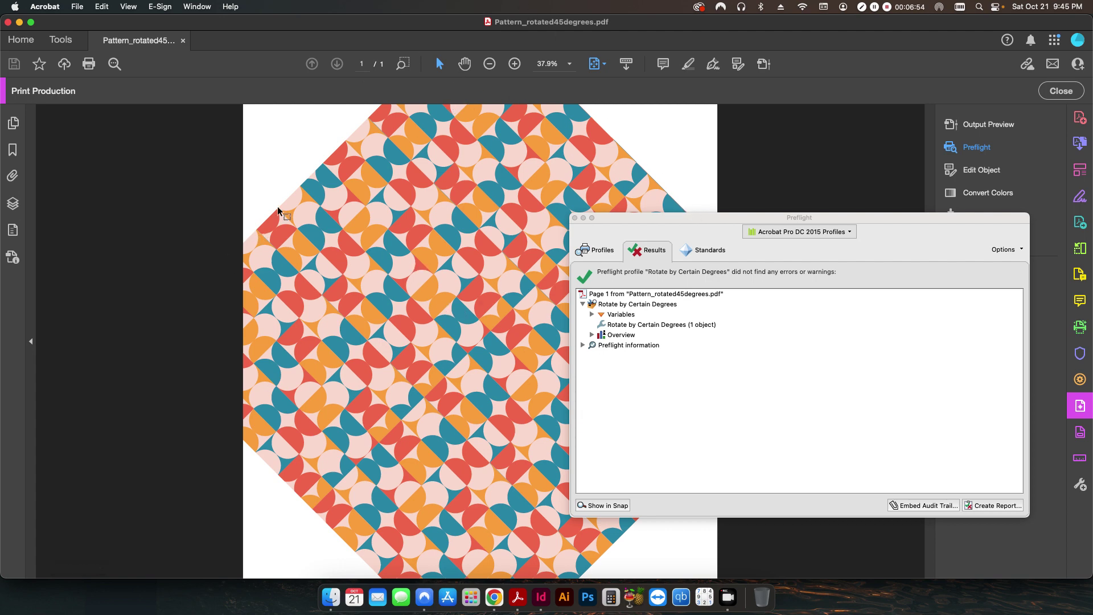
Check the rotated file's page size in the document properties.
click(77, 6)
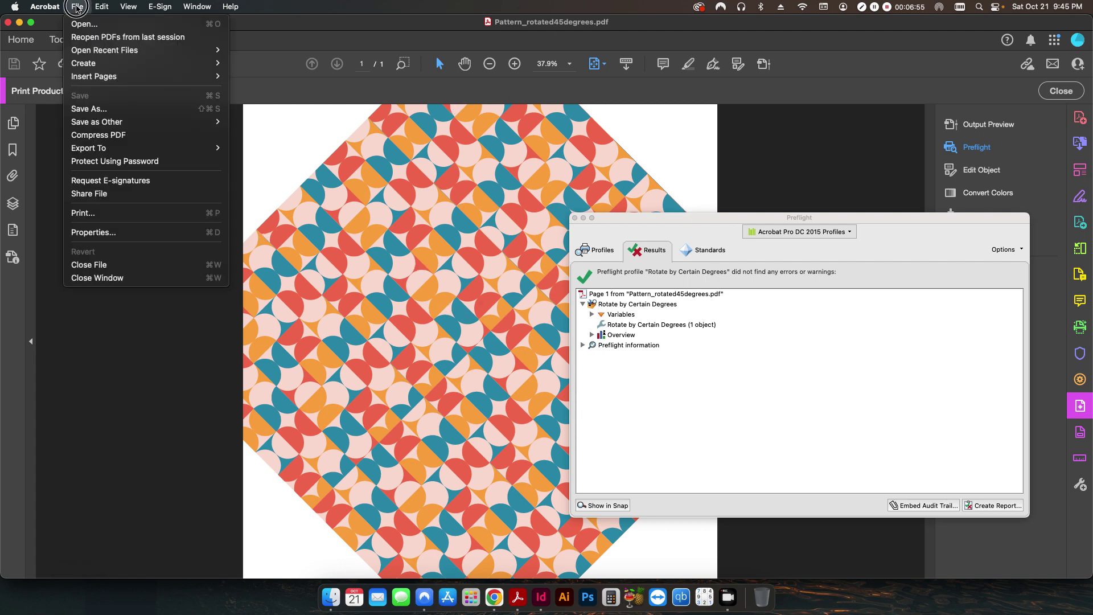
click(103, 234)
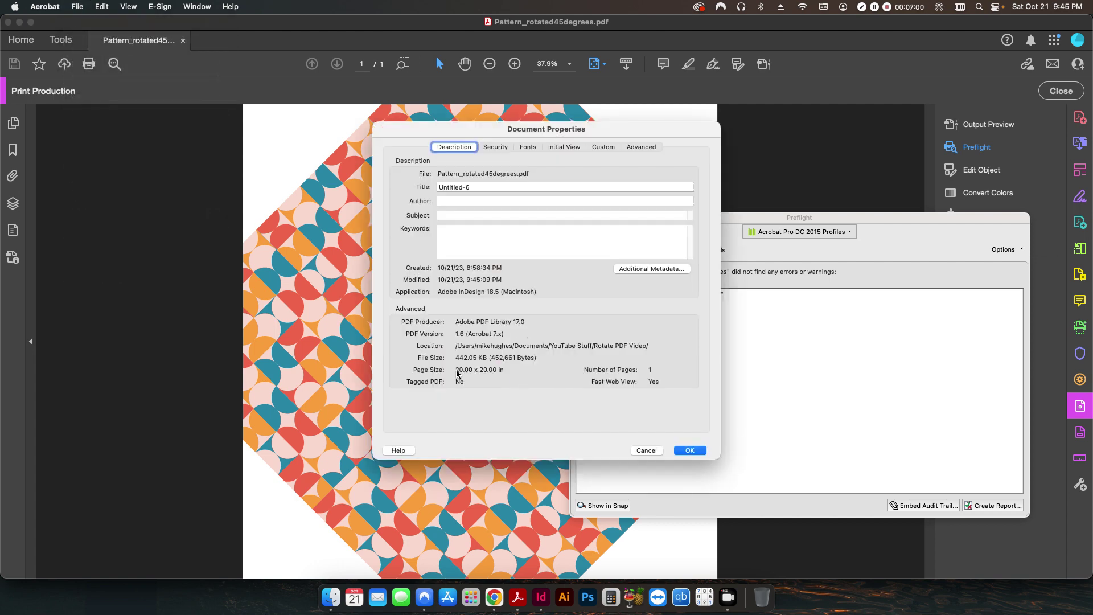
click(640, 450)
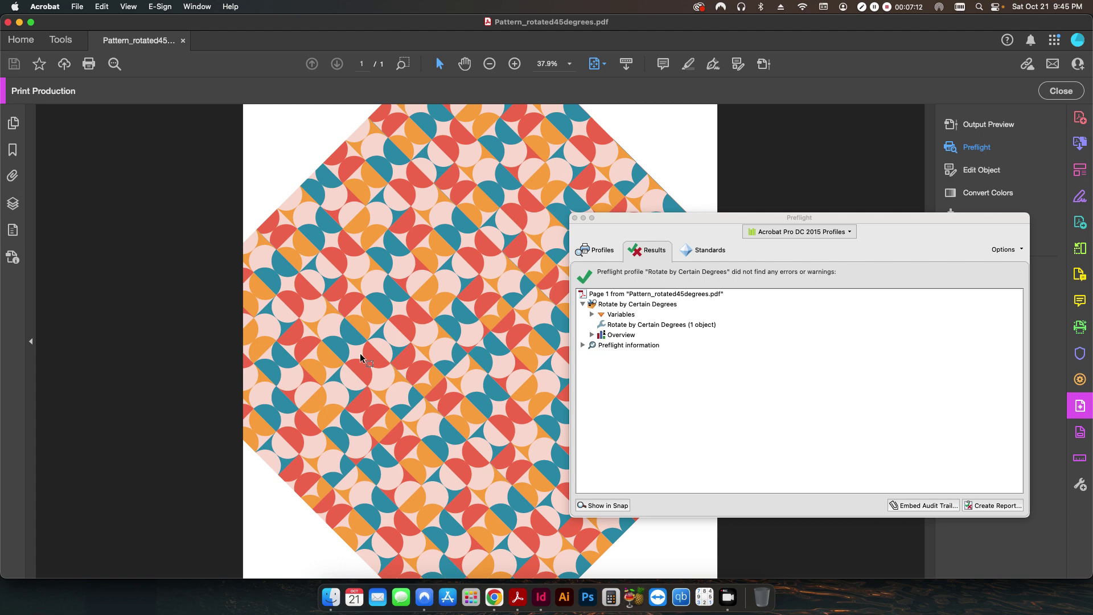
Reopen Pattern.pdf from Finder and run the Rotate by Certain Degrees fixup at 45 degrees with Enlarge Page to Fit Content enabled.
click(330, 597)
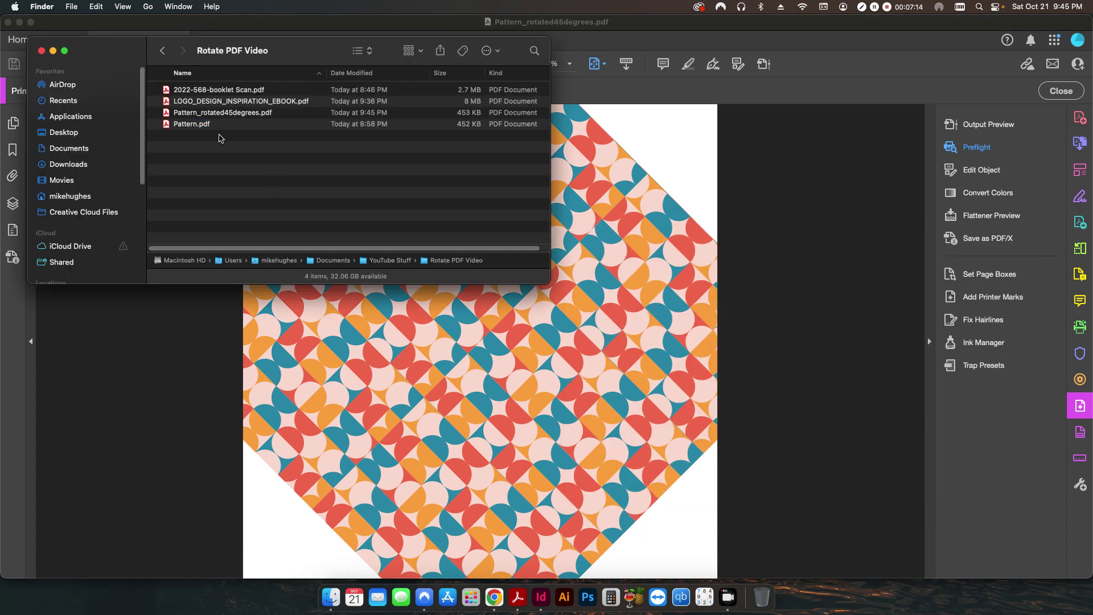
double_click(185, 124)
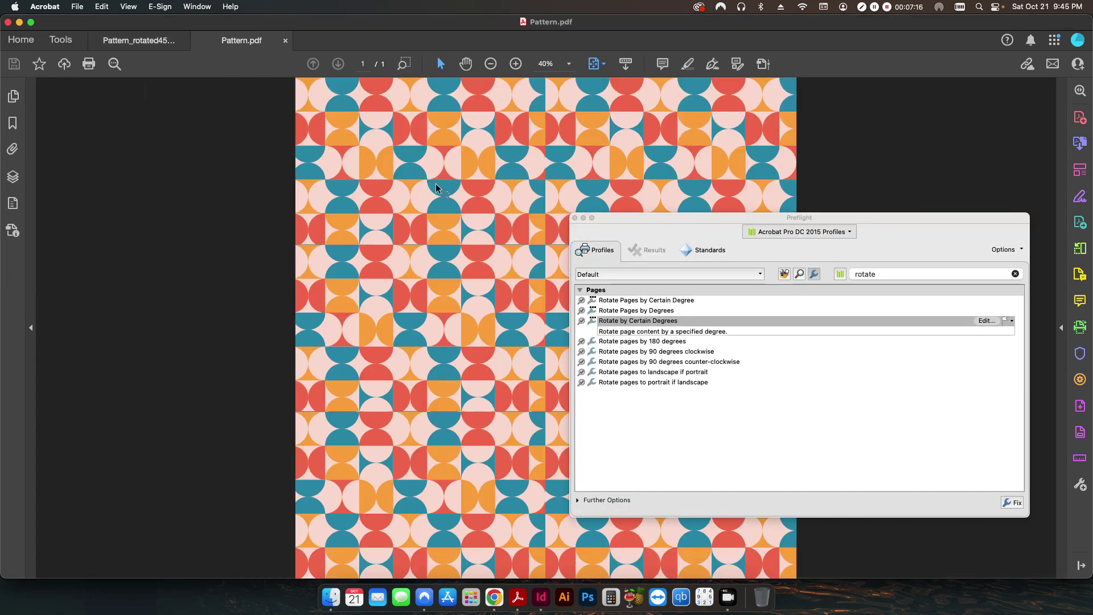
double_click(651, 321)
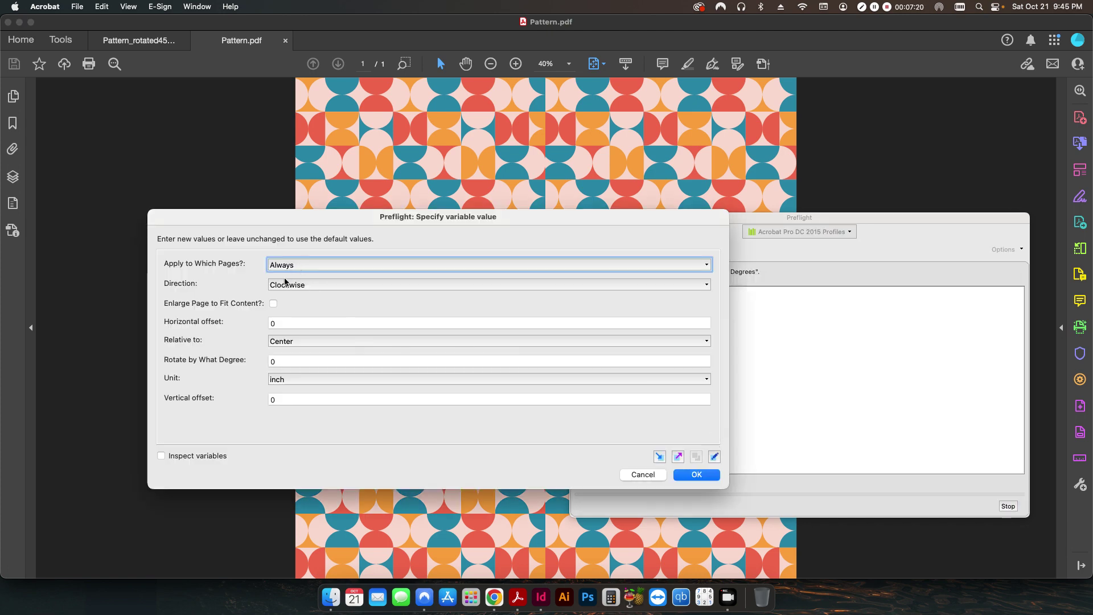
click(284, 365)
text(45)
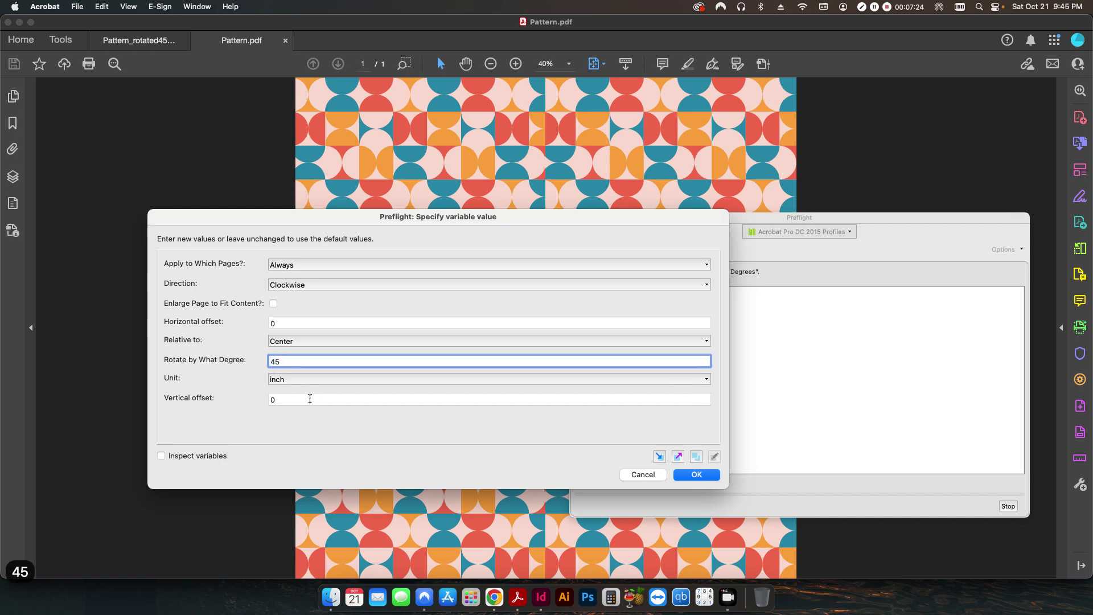
click(273, 305)
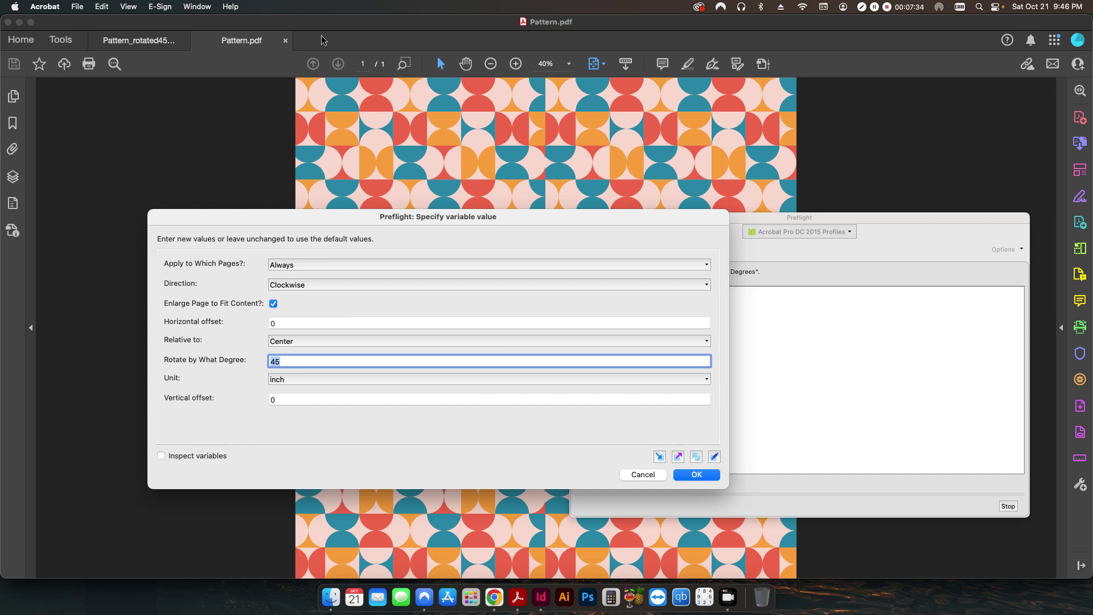
click(690, 473)
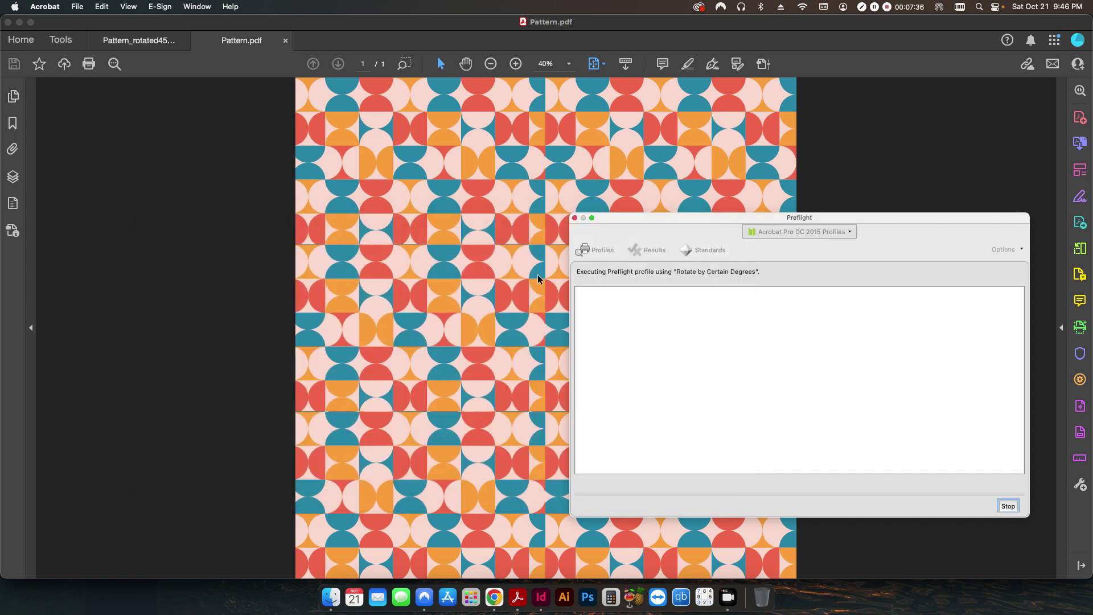
Save the enlarged rotated PDF as Pattern_rotated45degreesresized in the Rotate PDF Video folder.
key(Right)
text(_)
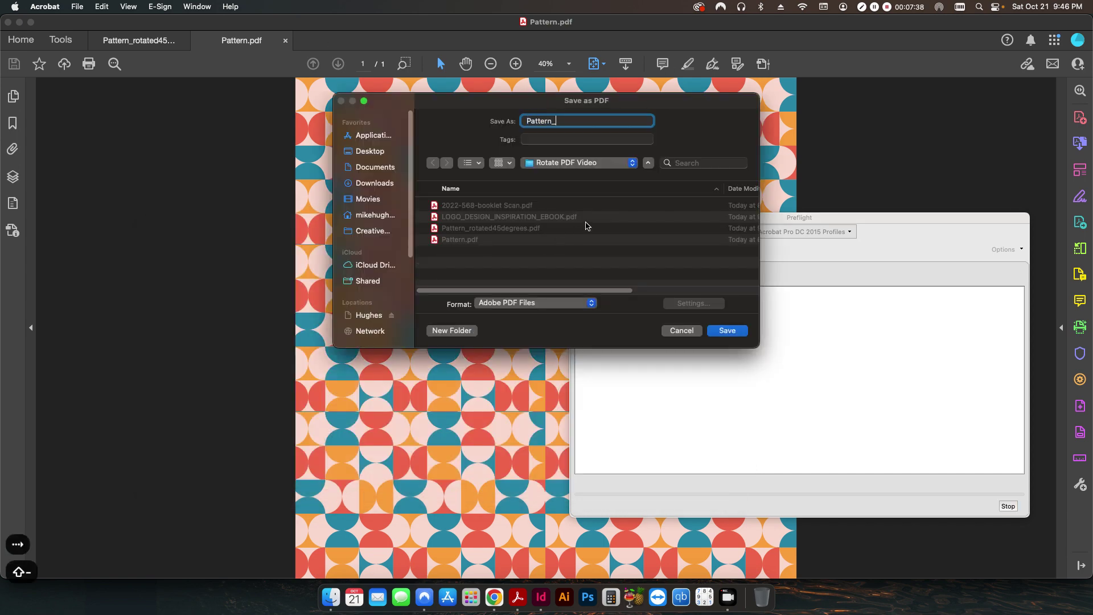
text(R)
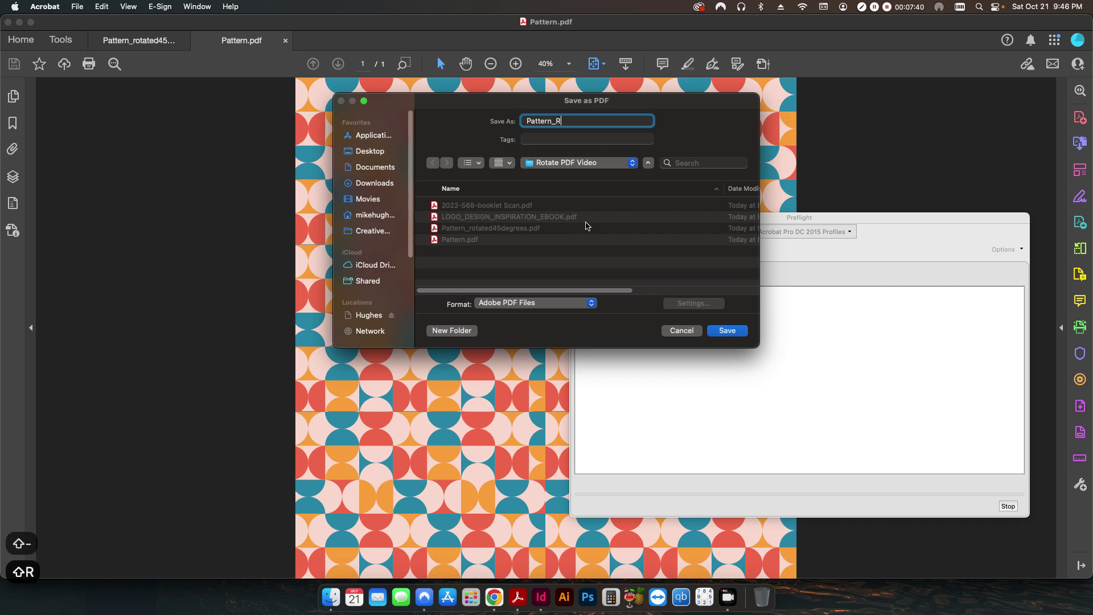
key(BackSpace)
text(rotated45)
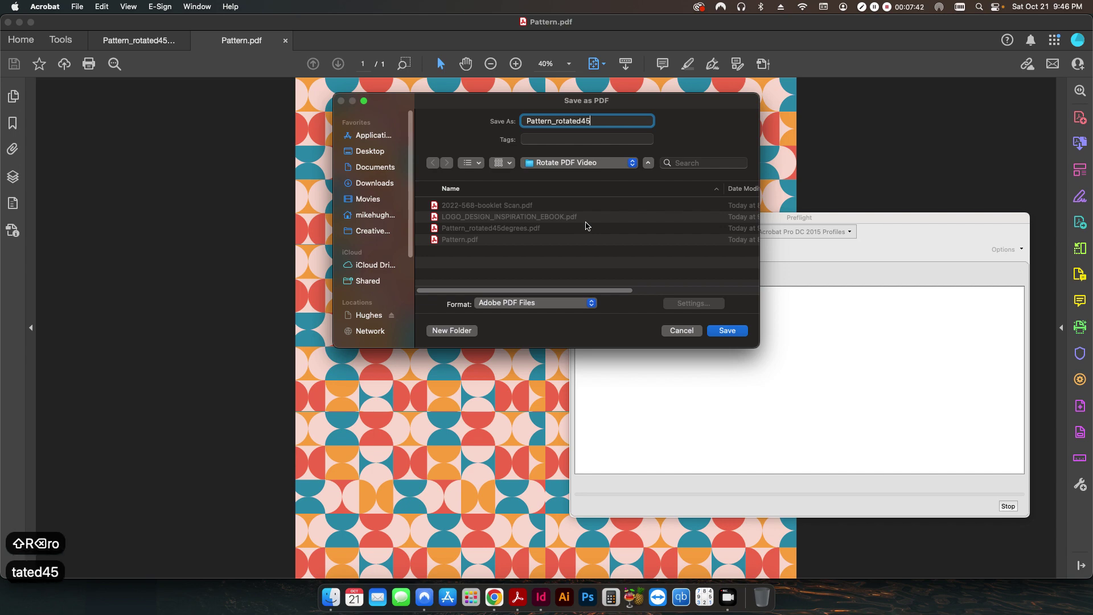
text(degrees)
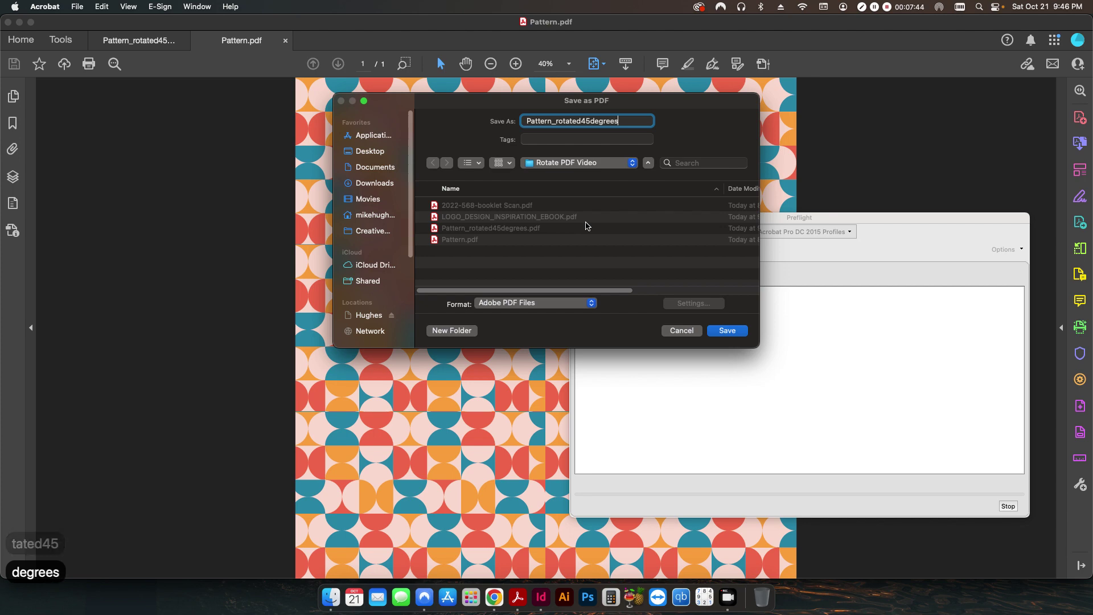
text(resized)
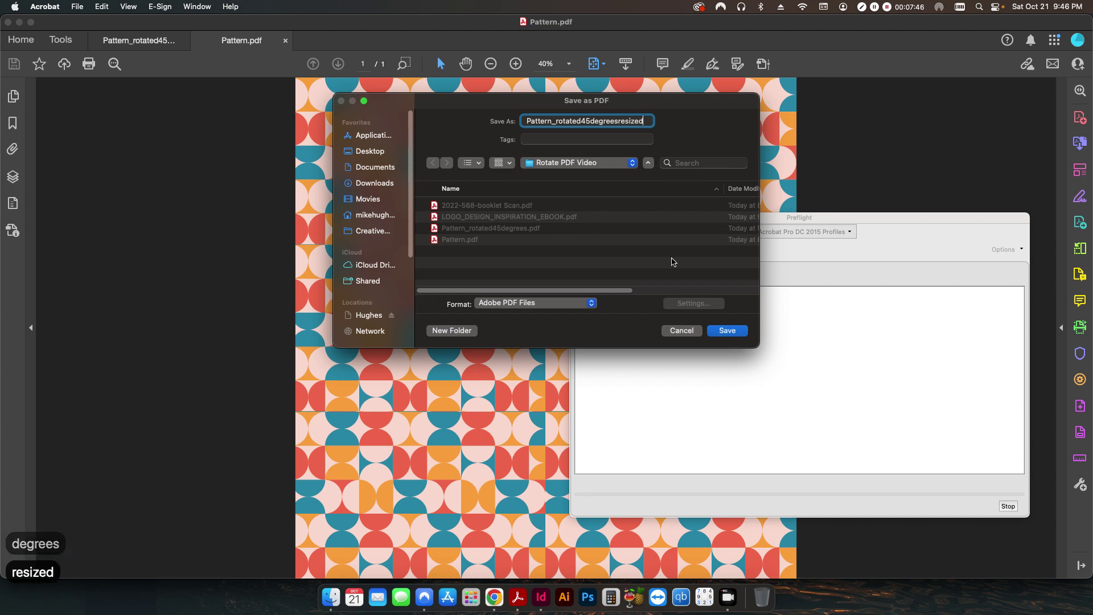
click(727, 330)
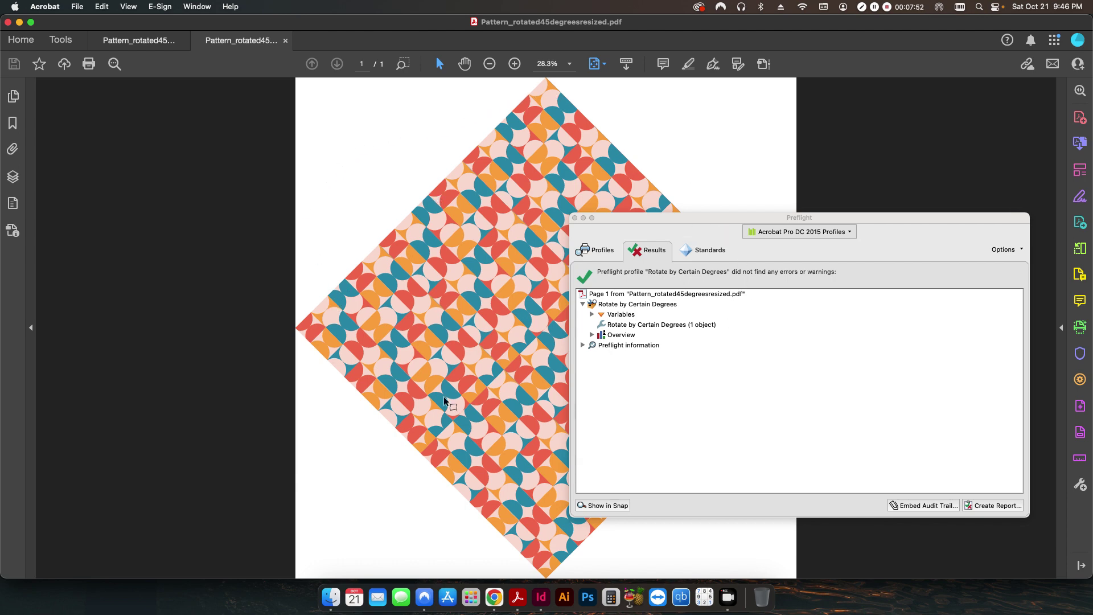
Check the page size of the resized rotated file in the document properties.
click(76, 6)
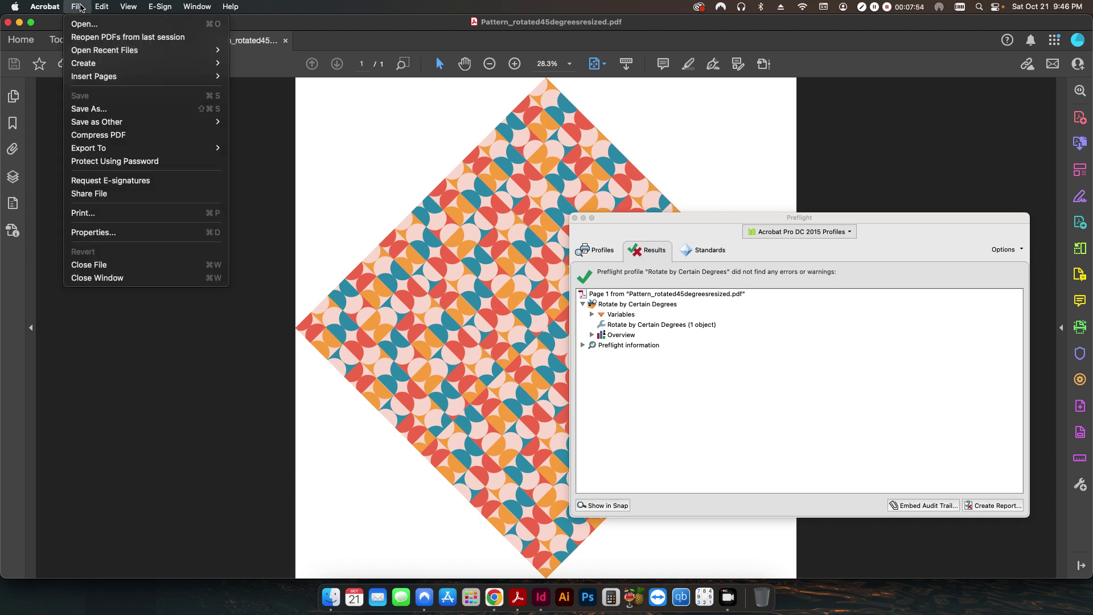
key(Return)
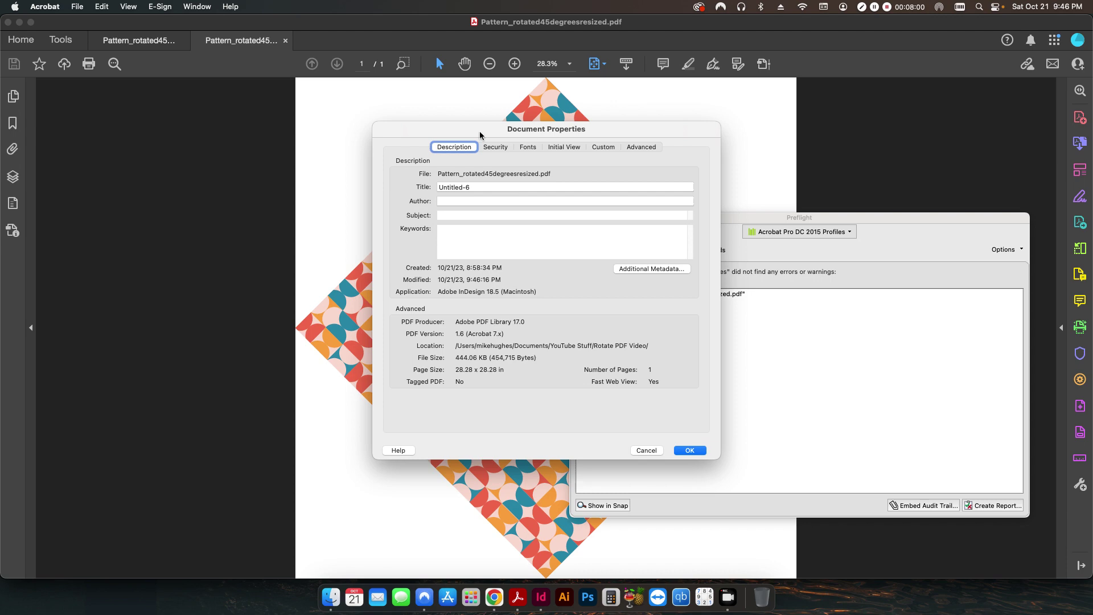
click(646, 450)
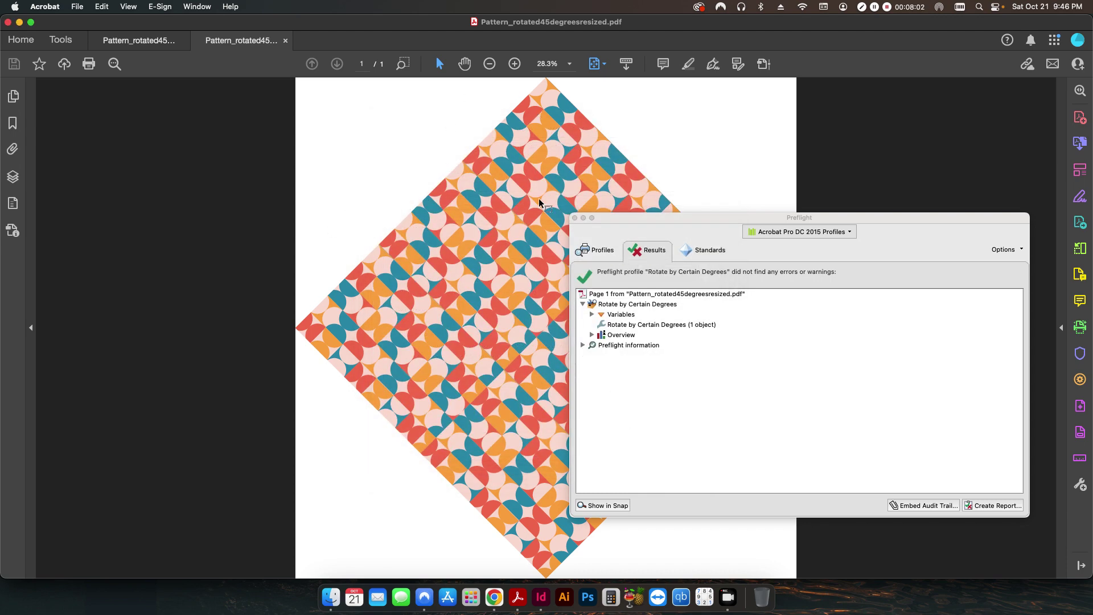
Close Preflight and both rotated pattern PDFs, and open 2022-568-booklet Scan.pdf from Finder.
click(575, 219)
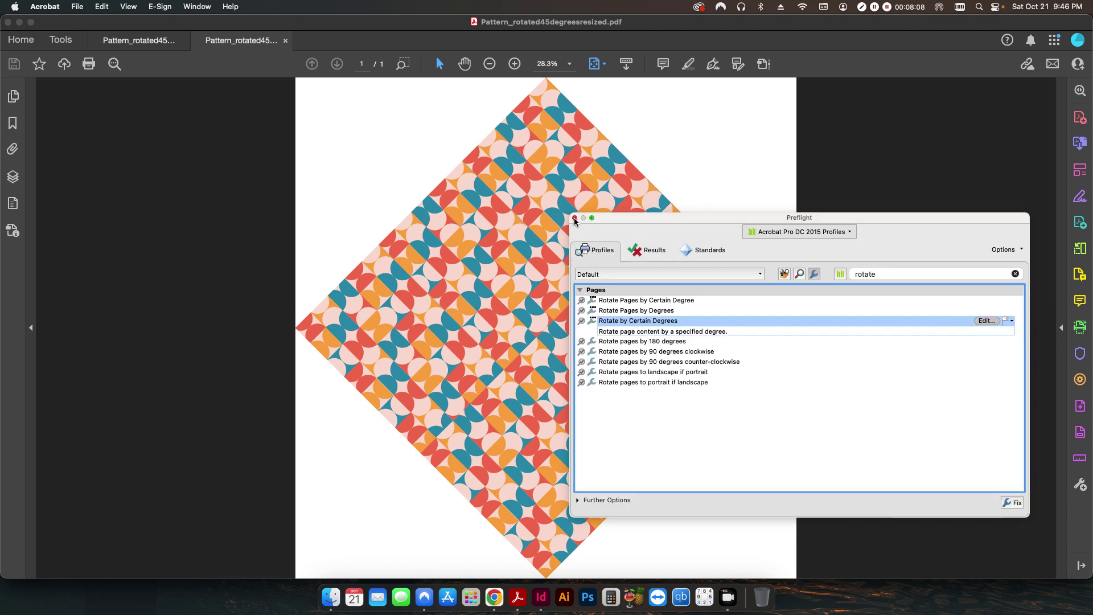
click(574, 220)
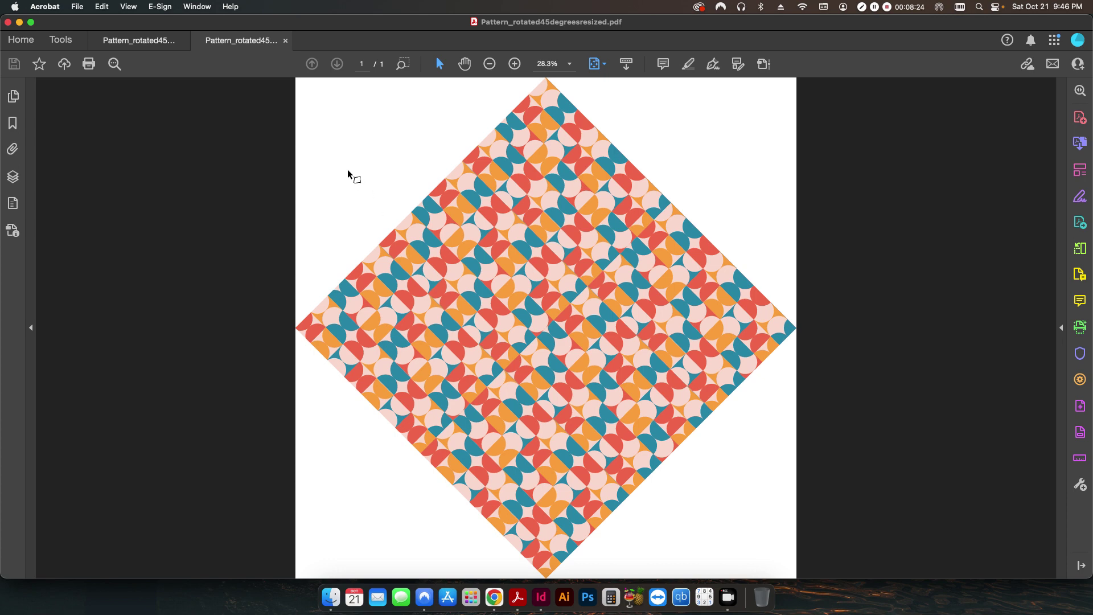
key(alt+w)
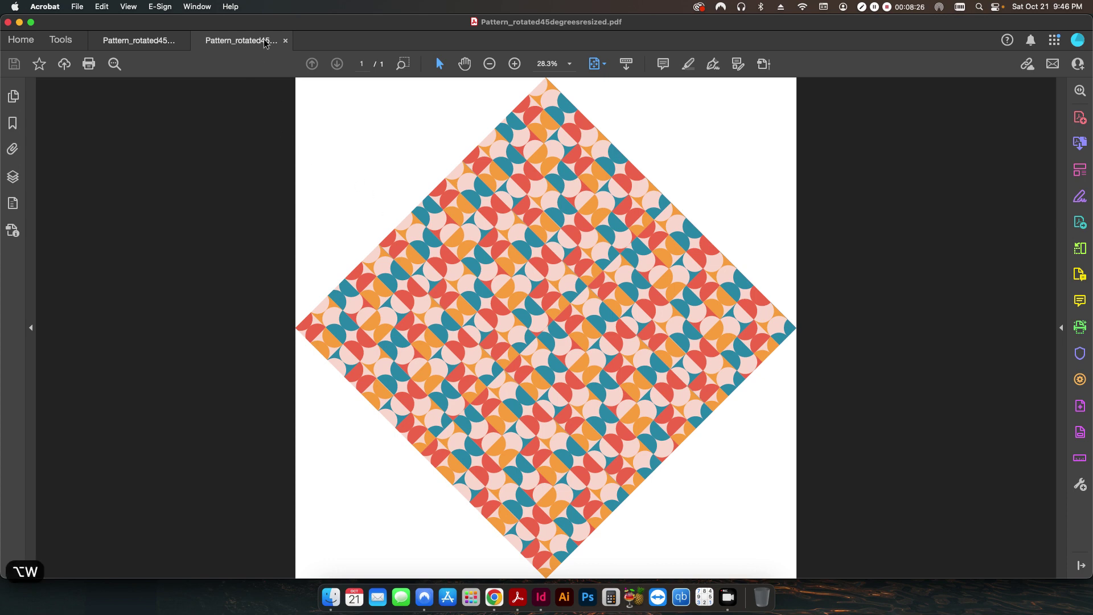
click(285, 40)
click(183, 41)
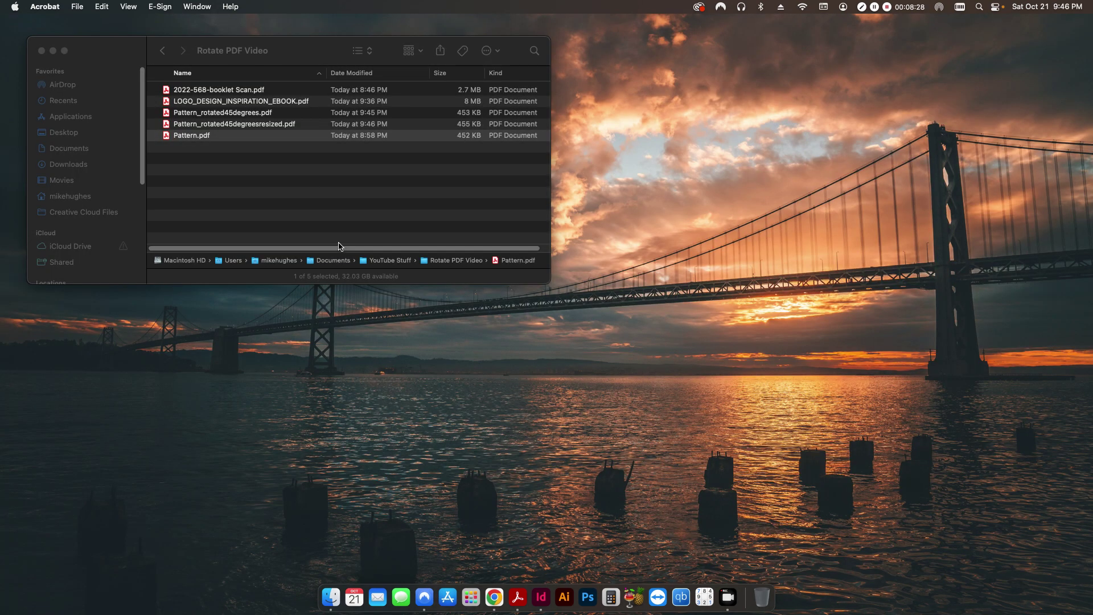
double_click(211, 90)
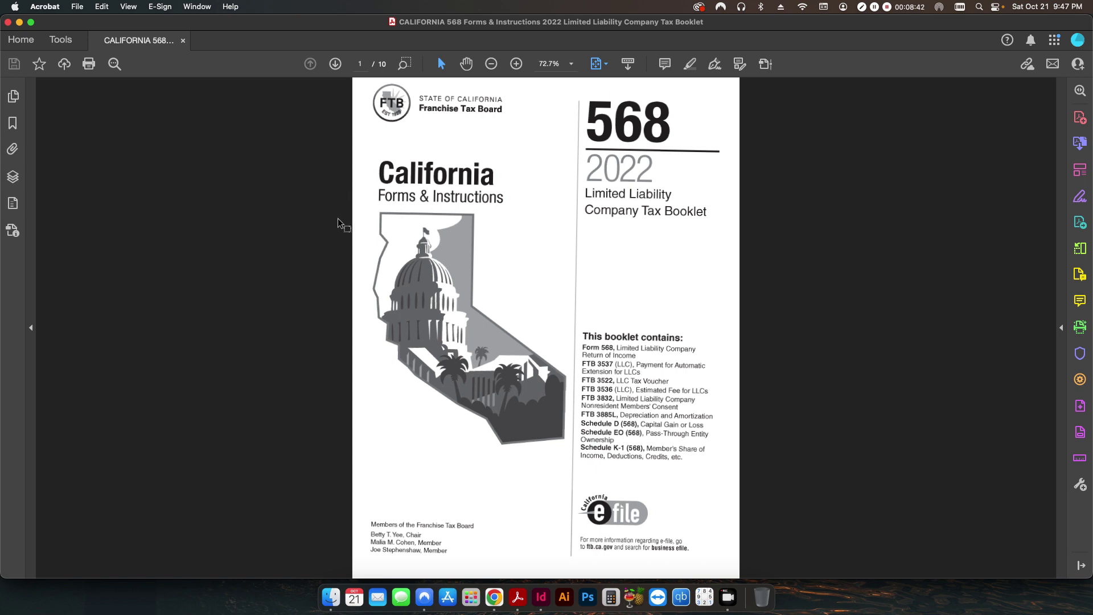
Look through the scanned booklet's pages to examine how the odd and even pages are skewed.
scroll(316, 256, down, 3)
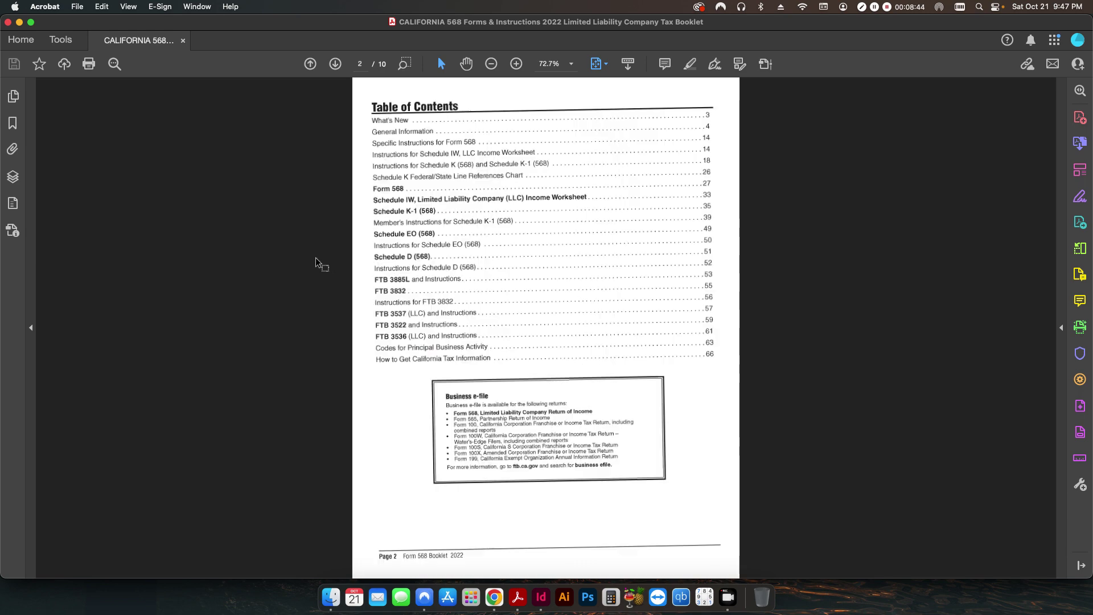
scroll(315, 257, down, 3)
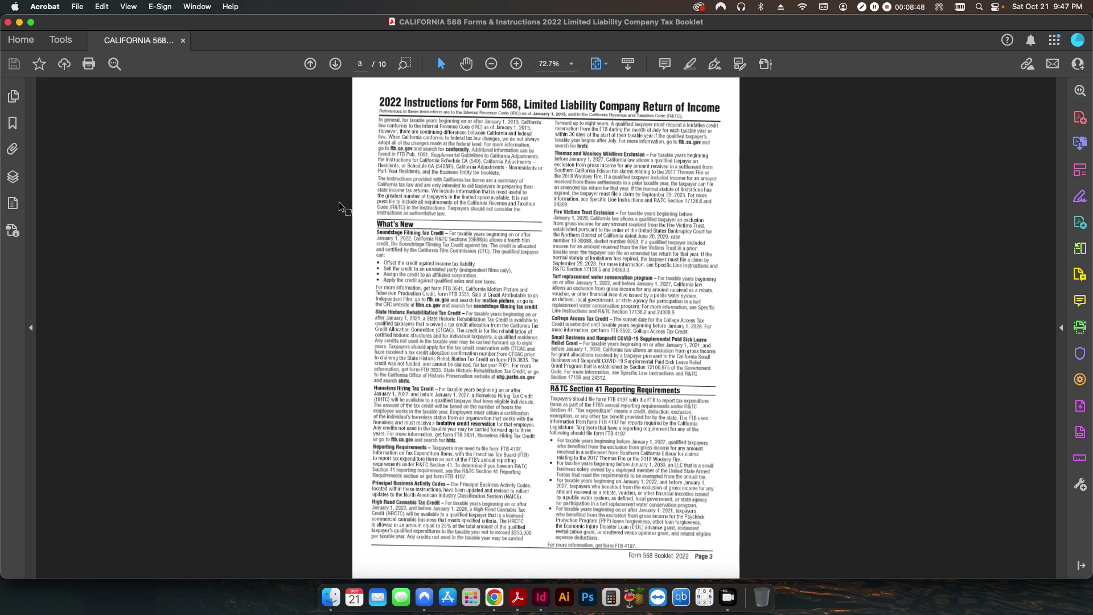
scroll(330, 206, down, 3)
scroll(327, 203, down, 3)
scroll(327, 202, up, 6)
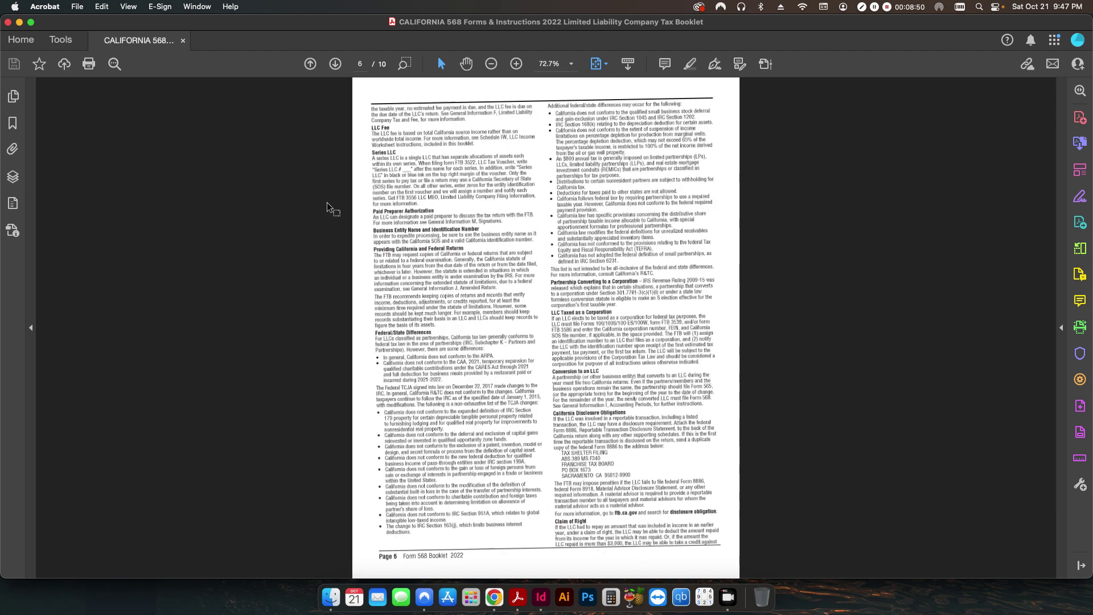
scroll(327, 203, up, 6)
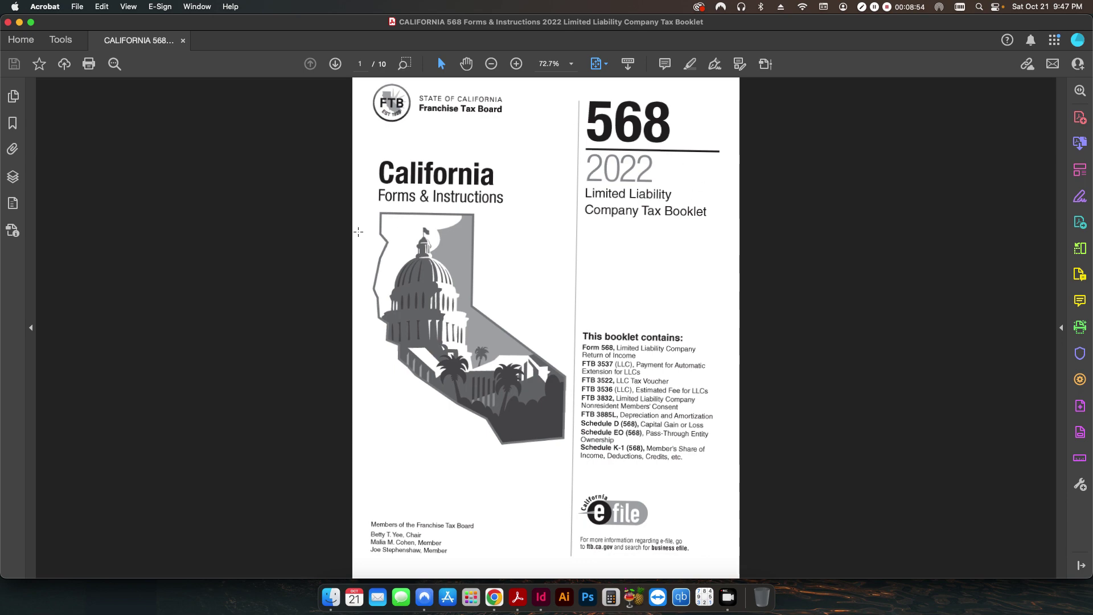
scroll(322, 238, down, 3)
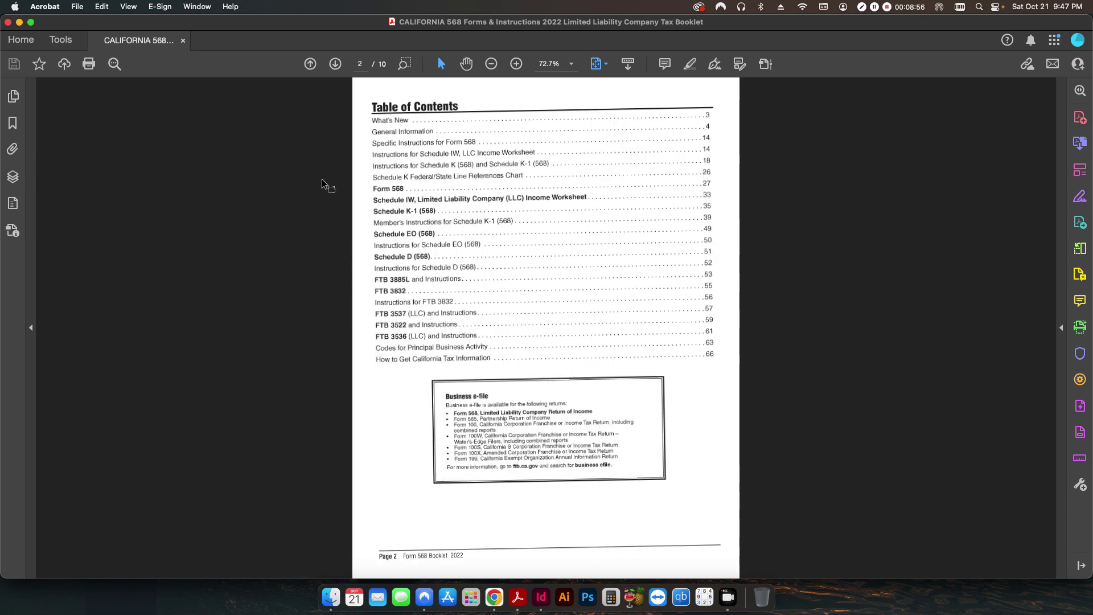
scroll(322, 180, down, 10)
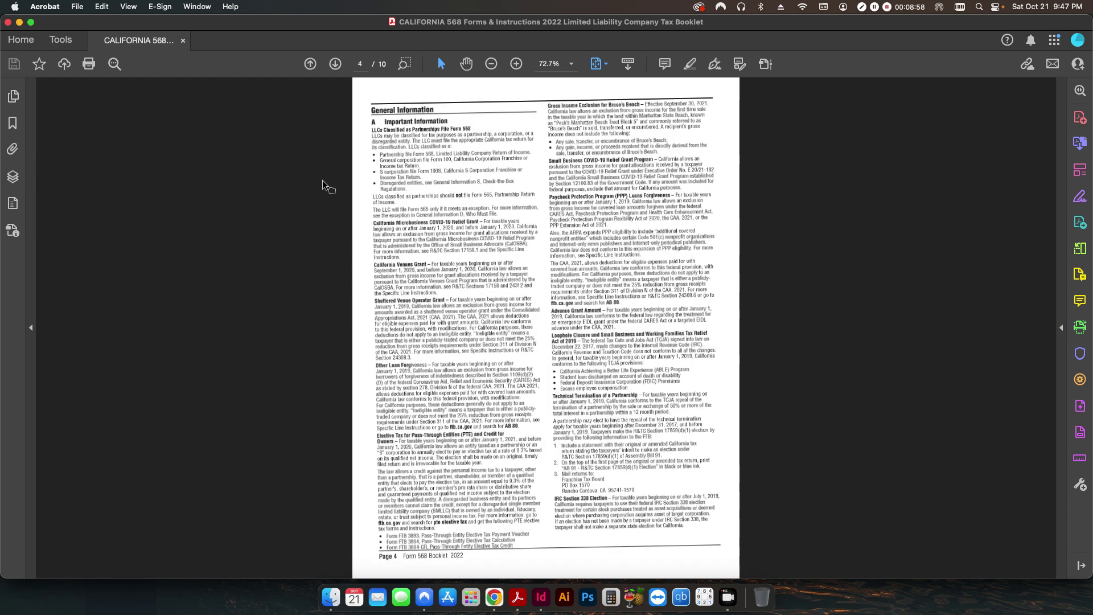
scroll(322, 180, down, 10)
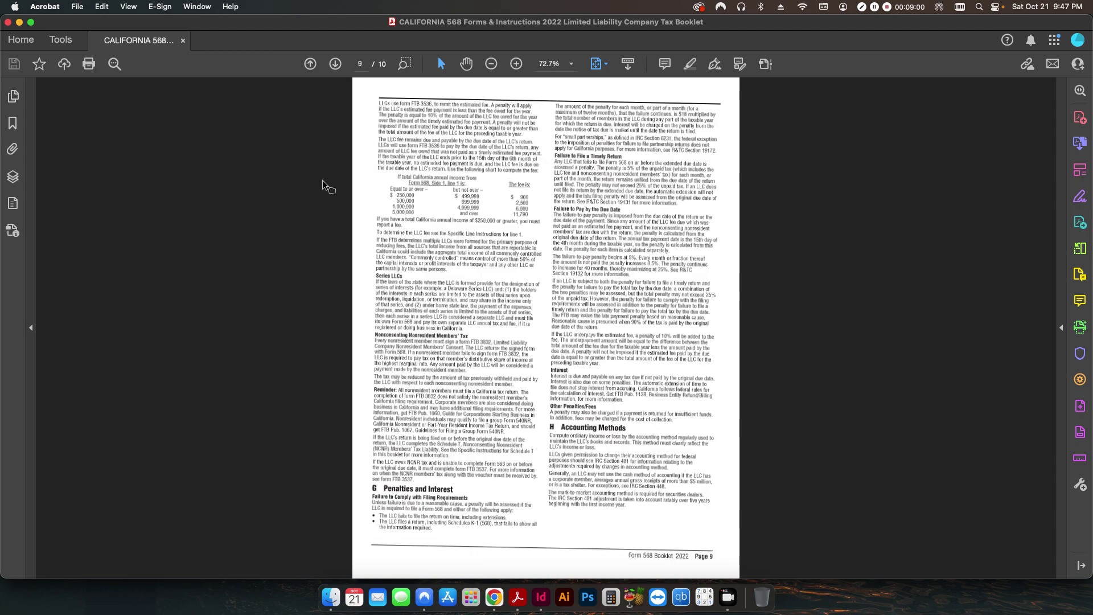
scroll(764, 312, up, 15)
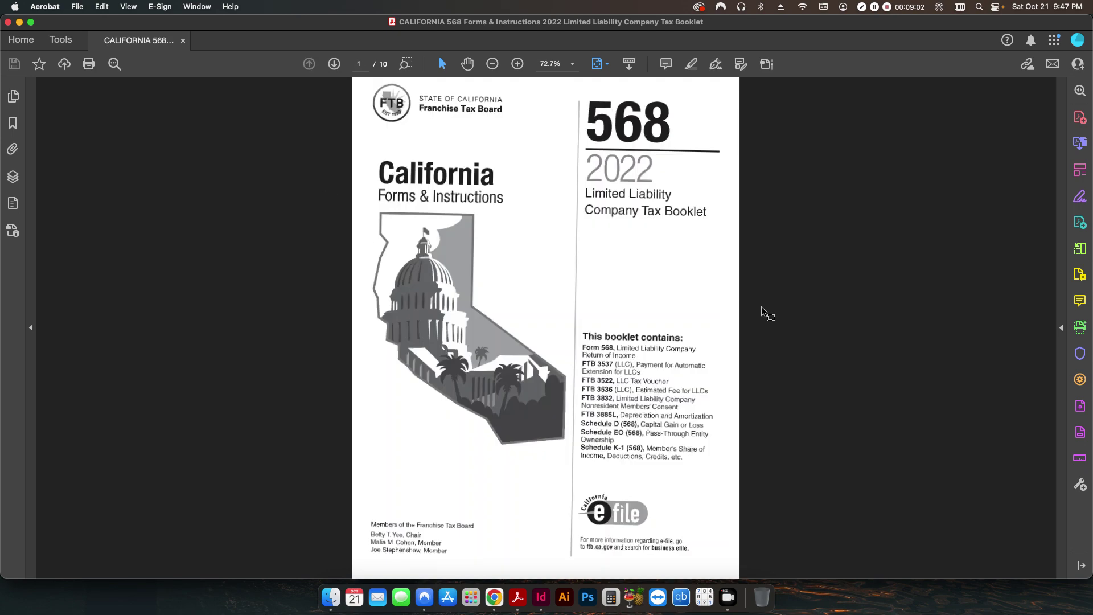
Run the Rotate by Certain Degrees Preflight fixup on odd pages only, rotating them counter-clockwise by 1 degree.
click(1078, 407)
click(978, 146)
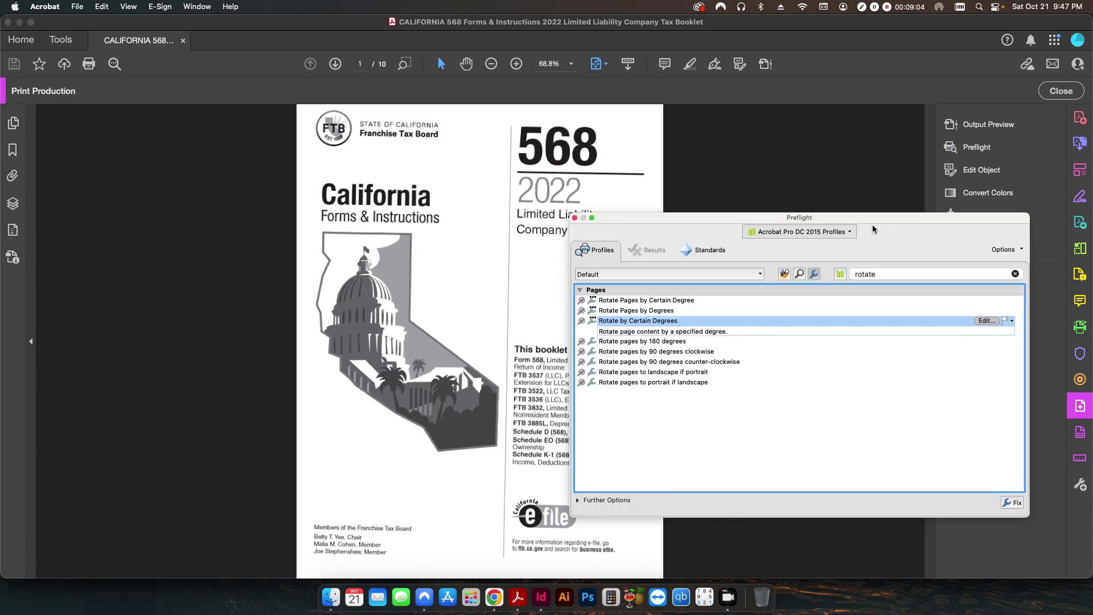
double_click(660, 323)
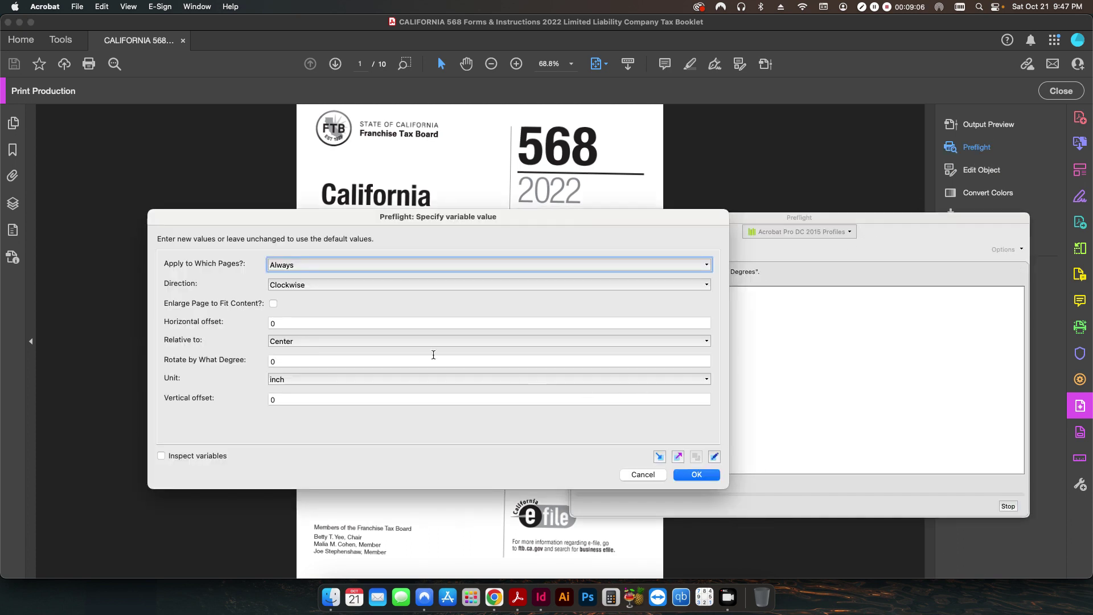
click(322, 267)
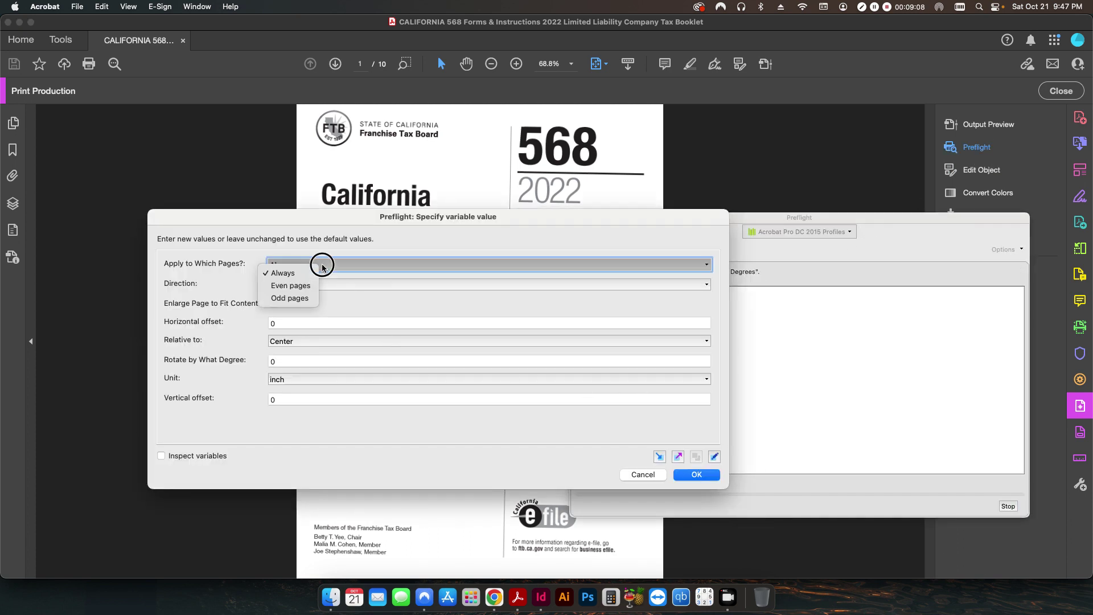
click(291, 297)
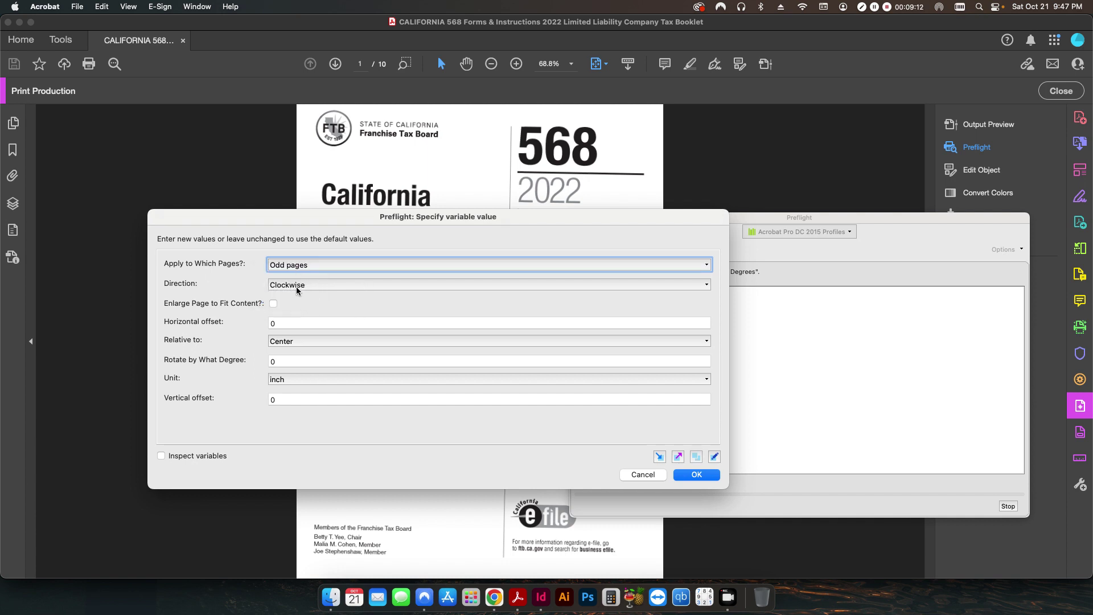
click(297, 290)
click(324, 302)
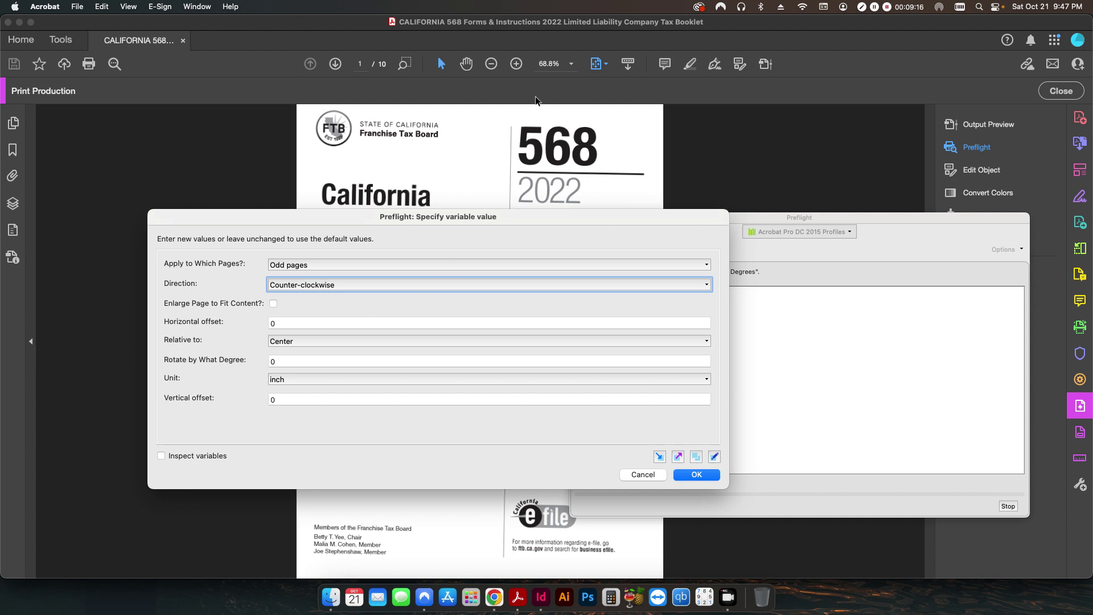
click(283, 361)
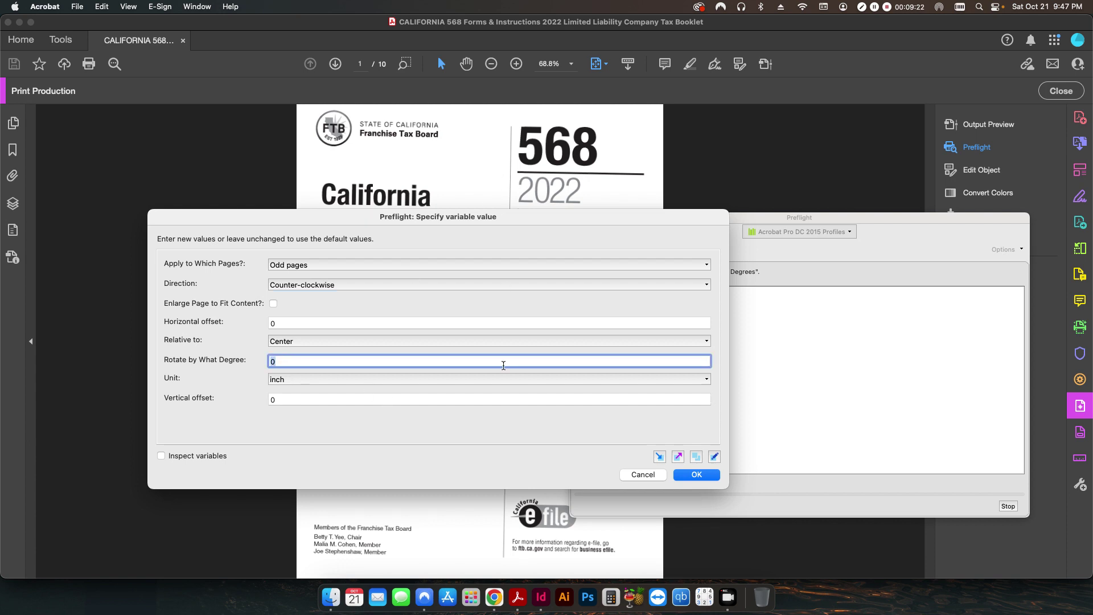
text(1)
click(697, 475)
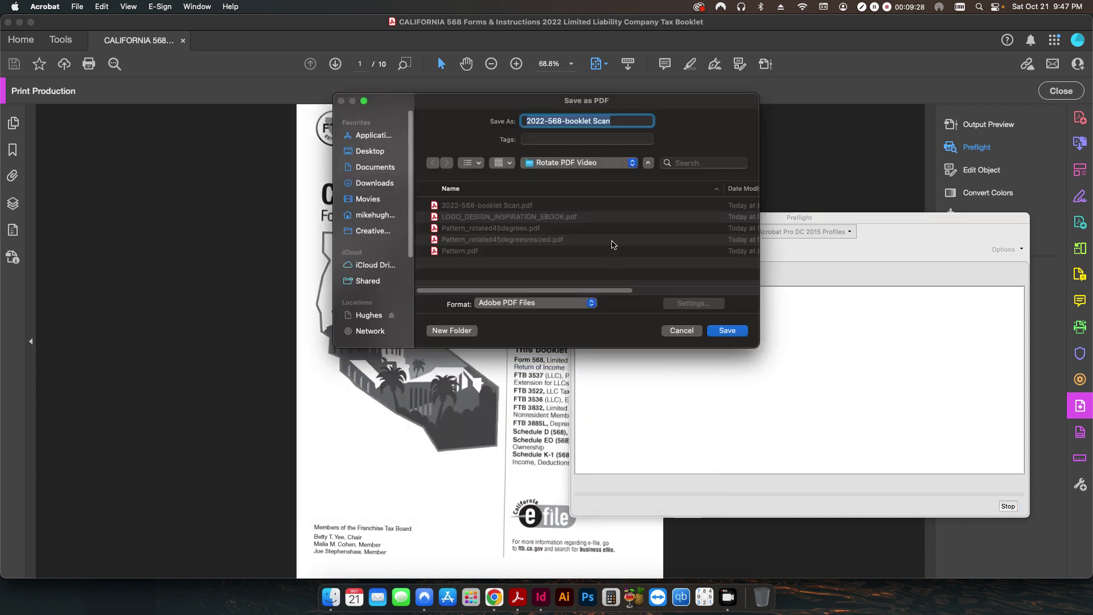
Save the corrected booklet as 2022-568-booklet Scan_deskewed in the Rotate PDF Video folder.
key(Right)
text(_rotated)
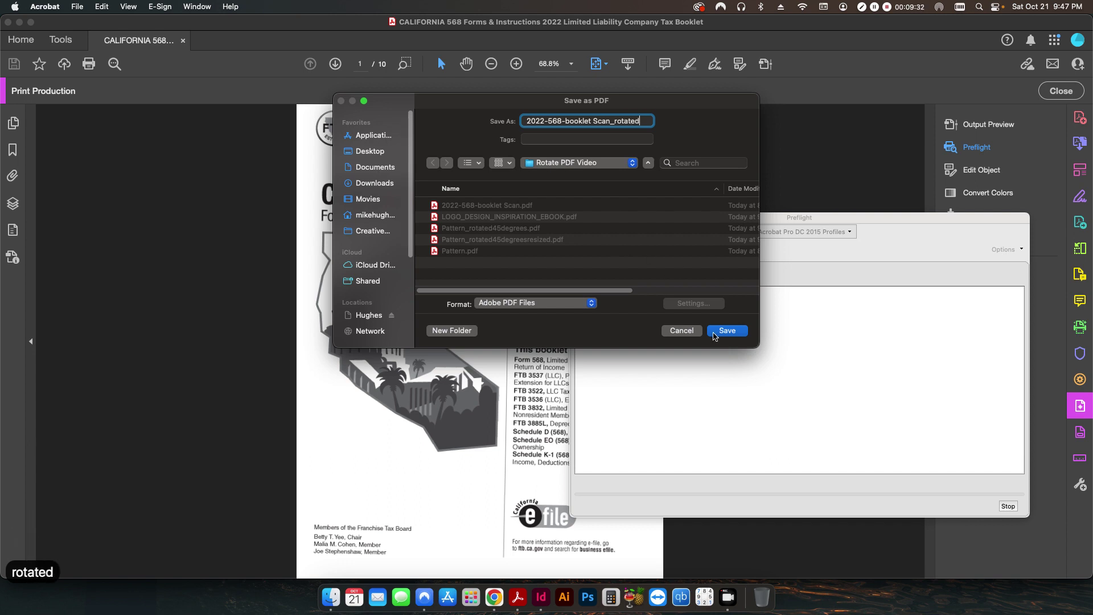
key(BackSpace)
key(BackSpace)
key(BackSpace)
key(BackSpace)
key(BackSpace)
key(BackSpace)
key(BackSpace)
text(de)
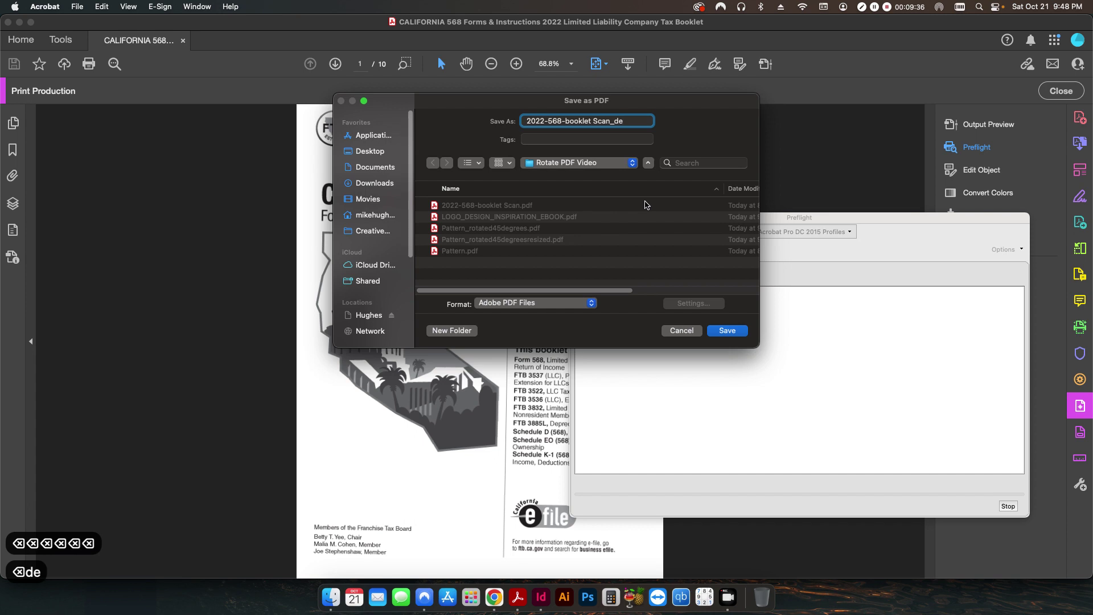
text(skewed)
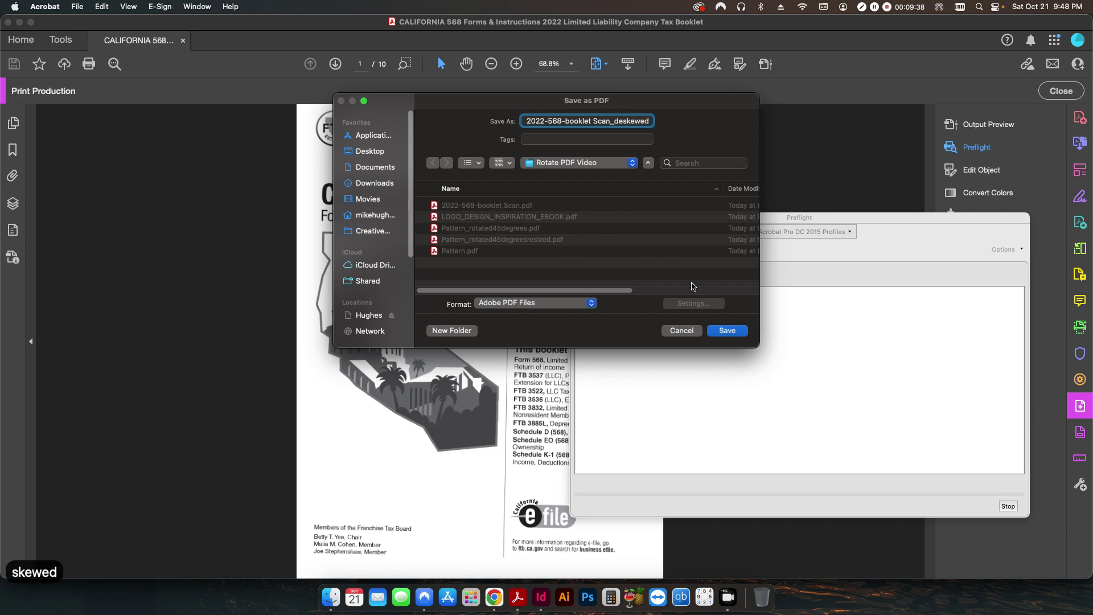
click(727, 331)
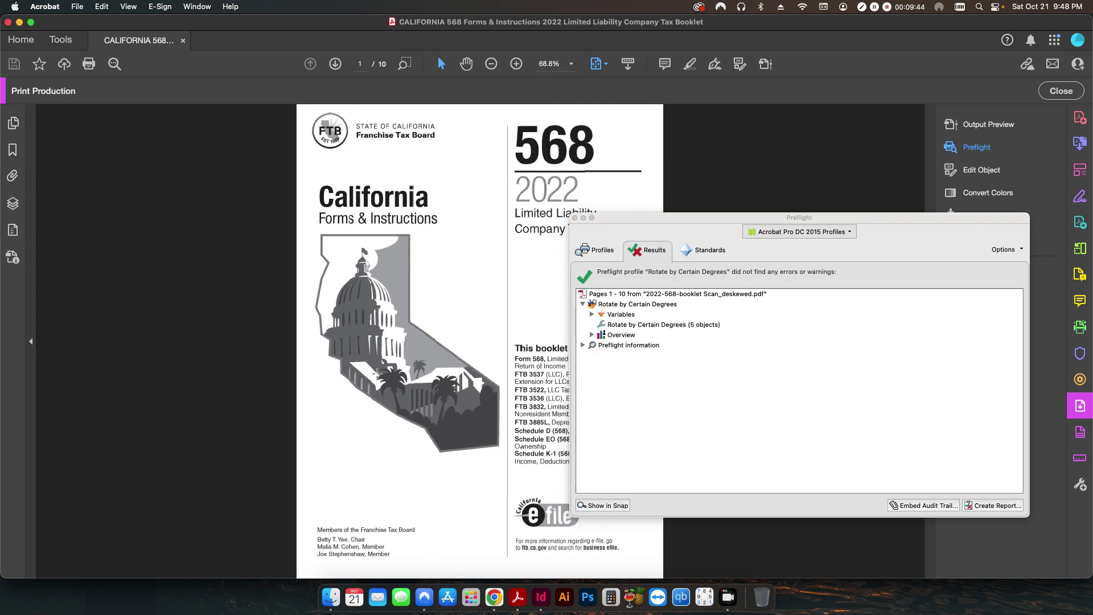
Compare the alignment of odd and even pages in the deskewed booklet.
scroll(477, 331, down, 3)
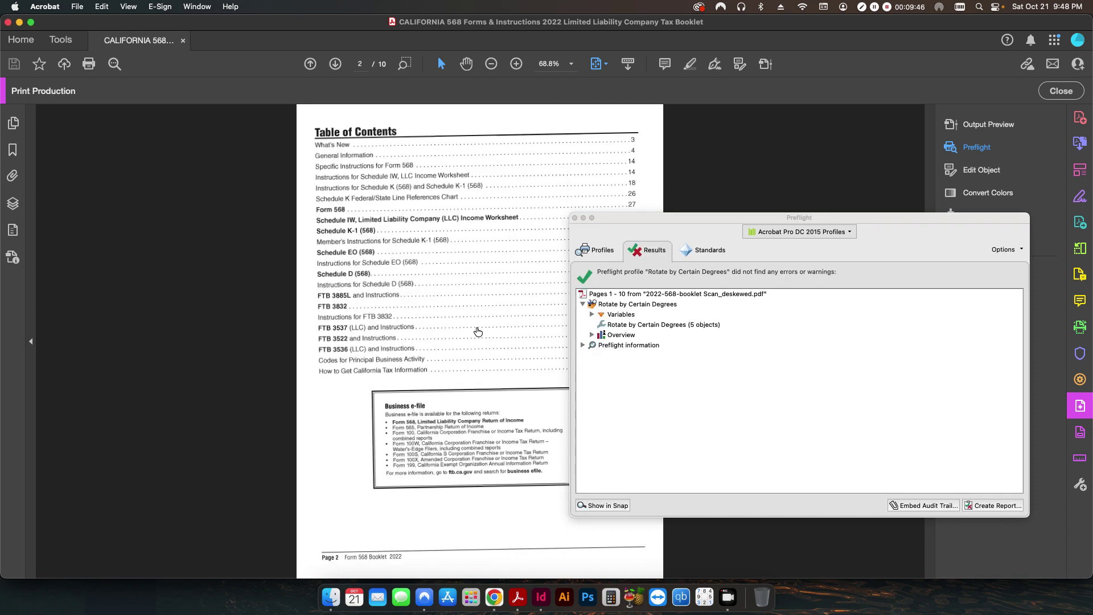
scroll(477, 331, up, 3)
scroll(476, 331, down, 6)
scroll(470, 319, down, 10)
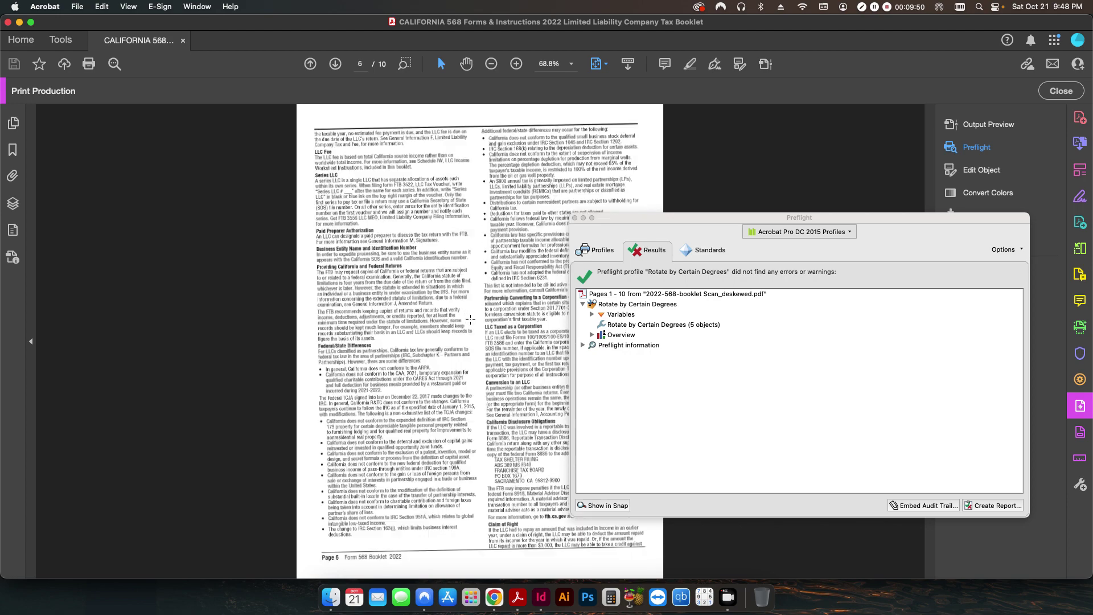
scroll(470, 319, up, 15)
click(597, 250)
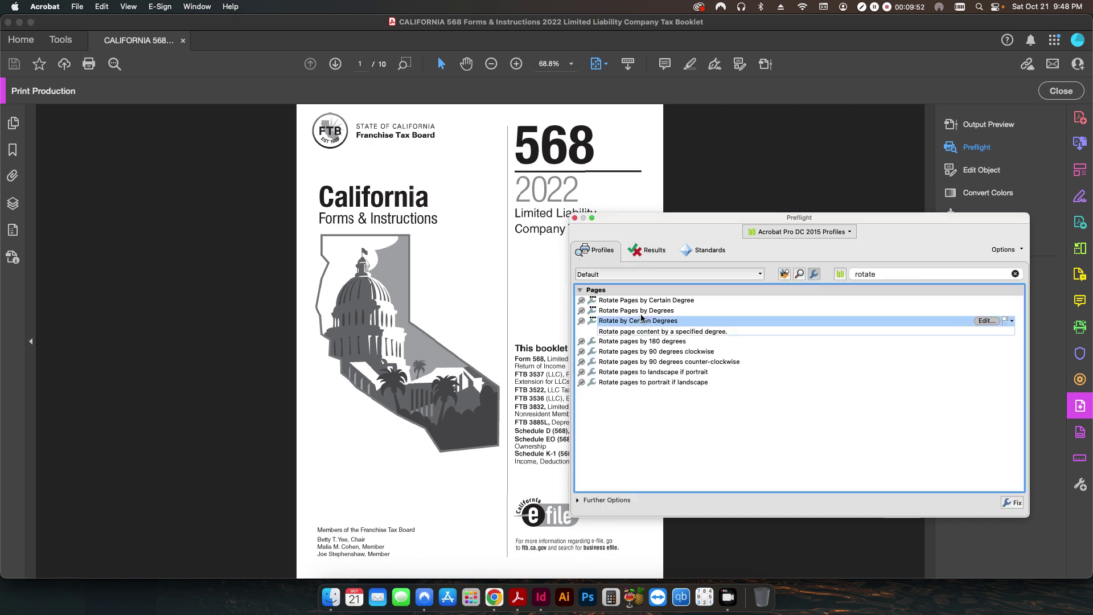
double_click(654, 327)
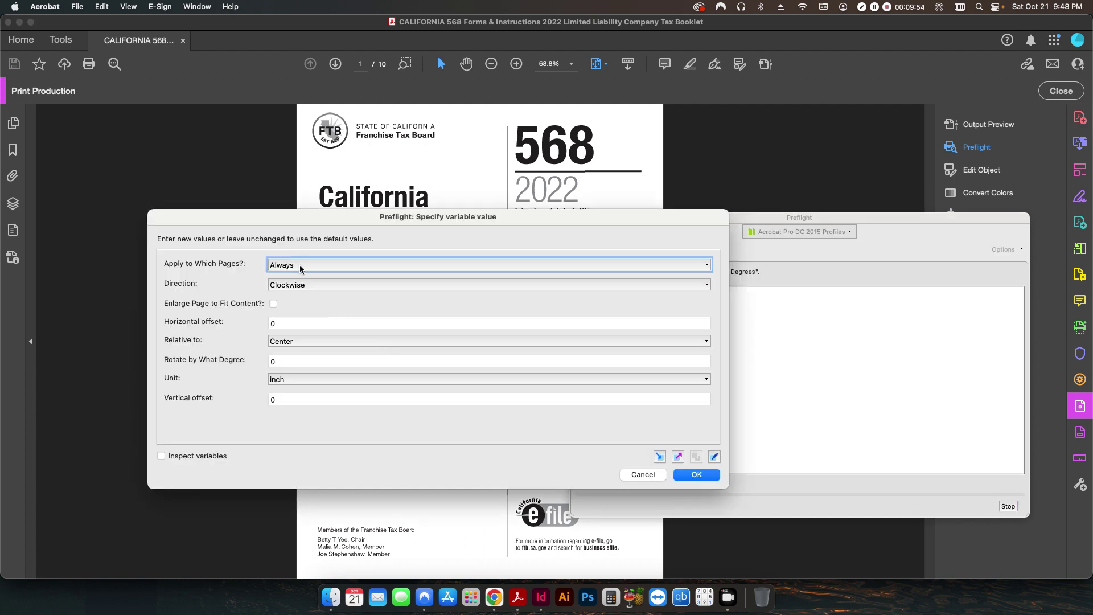
click(300, 267)
click(297, 286)
click(286, 287)
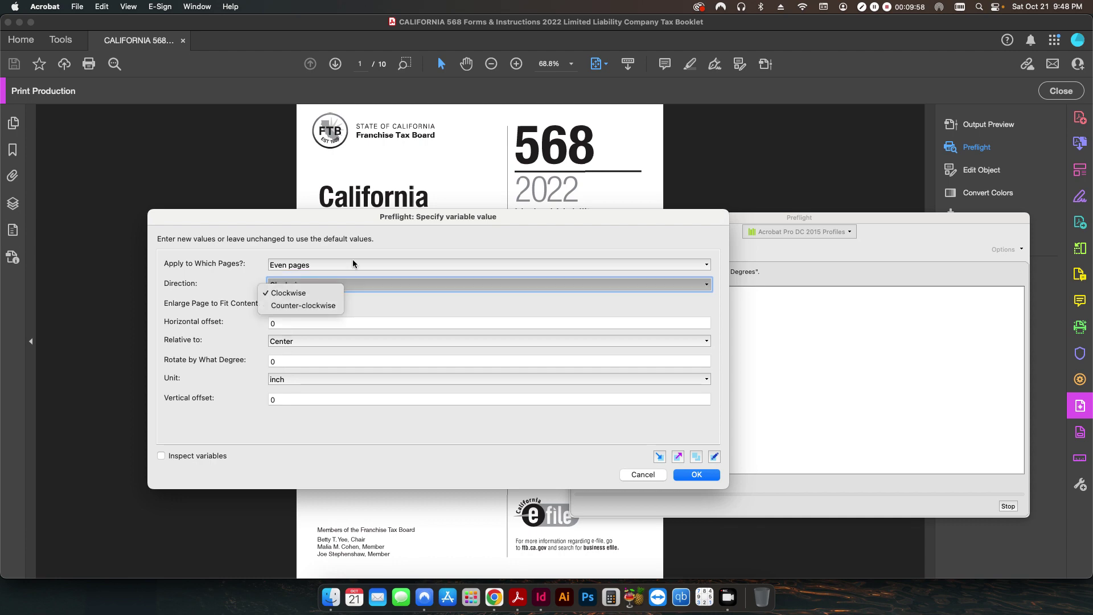
click(288, 293)
click(649, 474)
Run the Rotate by Certain Degrees fixup on even pages, counter-clockwise by 1 degree, and save over 2022-568-booklet Scan_deskewed.
scroll(370, 256, down, 3)
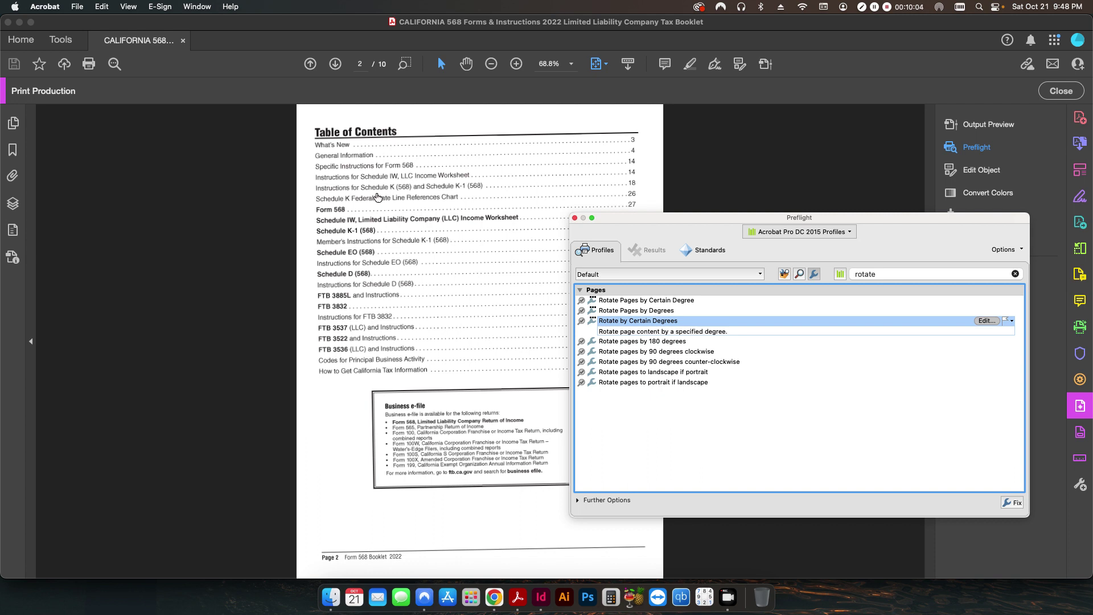
double_click(649, 324)
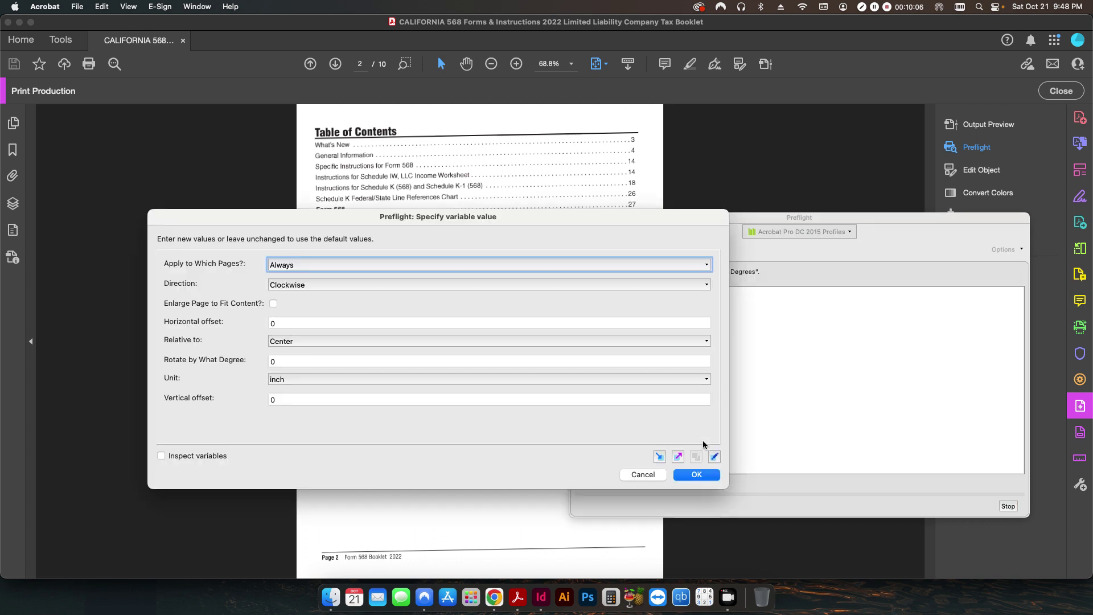
click(311, 266)
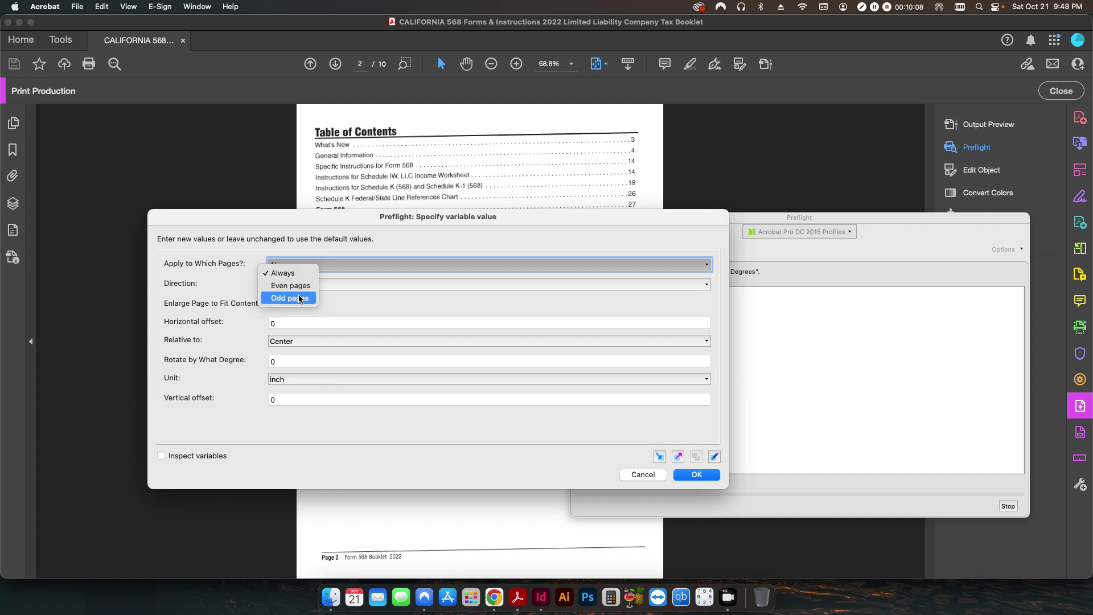
click(305, 286)
click(337, 286)
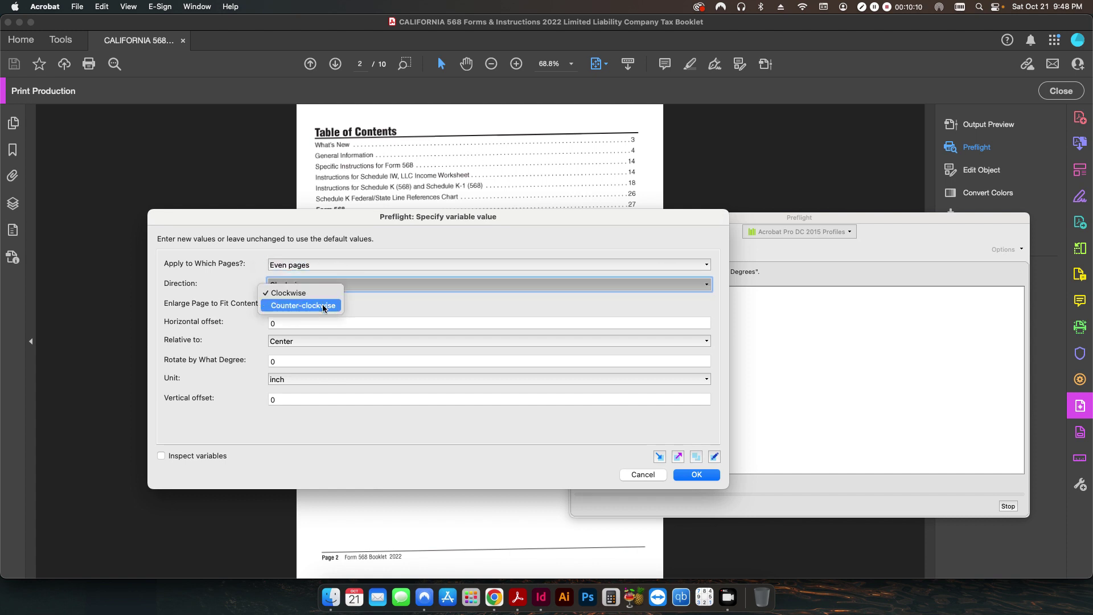
click(323, 306)
click(276, 361)
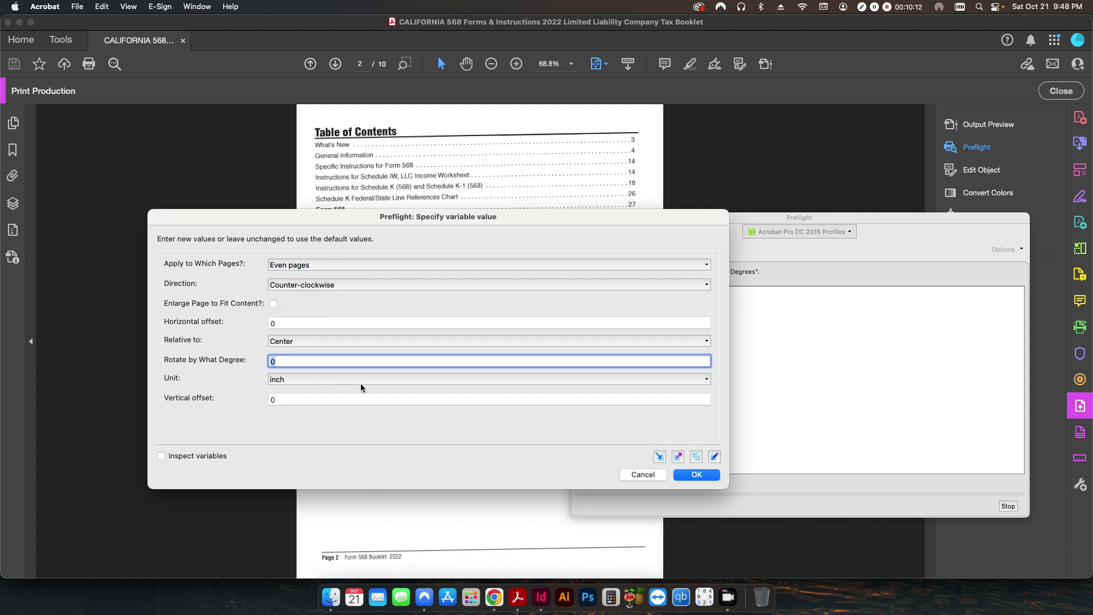
text(1)
click(704, 477)
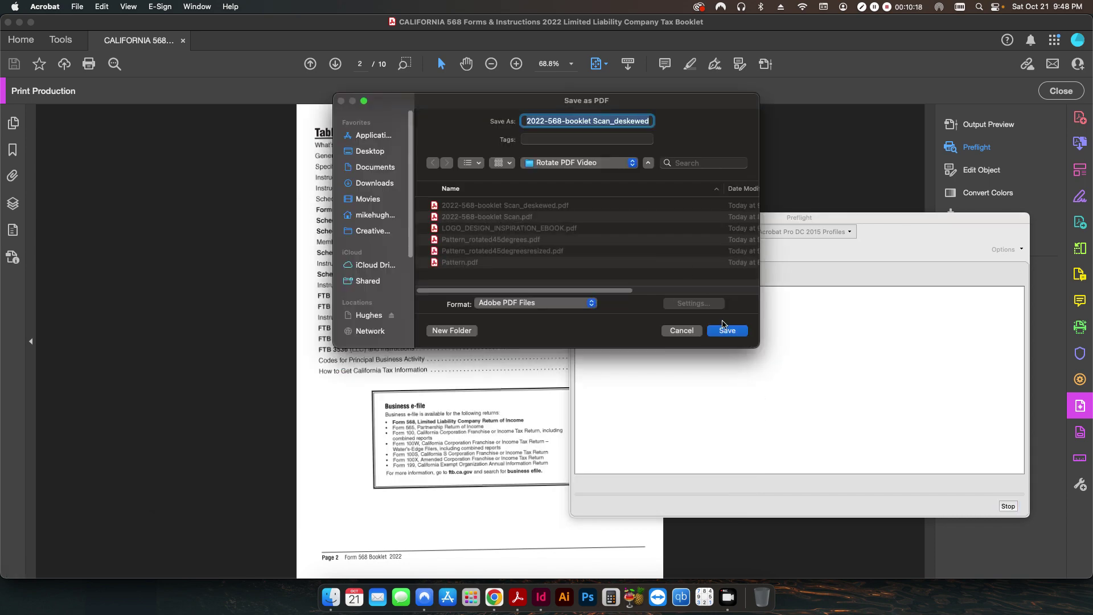
click(727, 332)
click(578, 281)
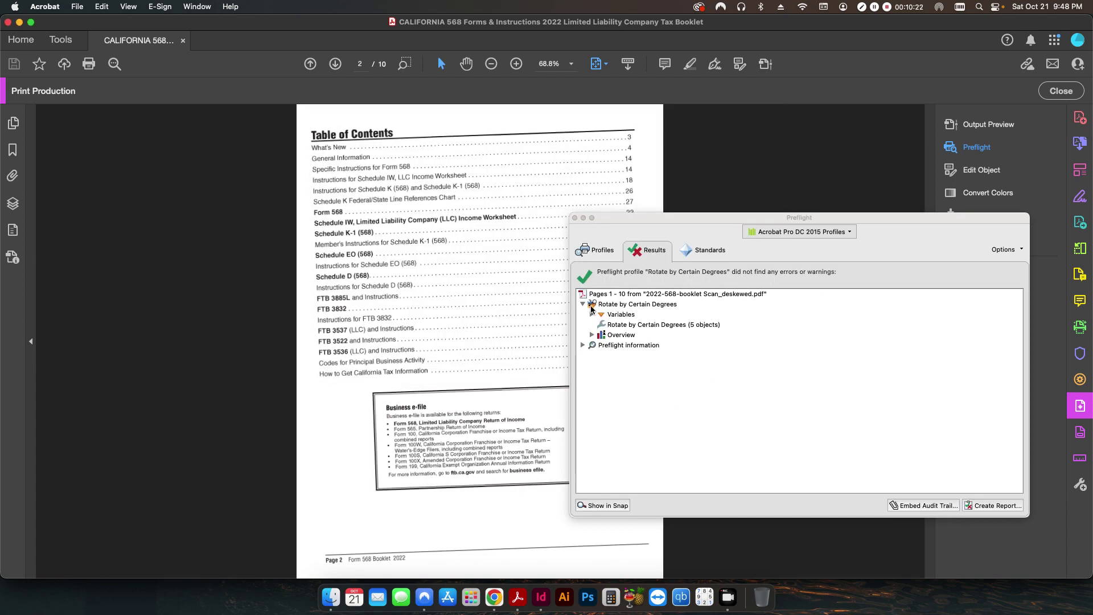
Rotate the even pages counter-clockwise by 2 degrees with the Rotate by Certain Degrees fixup, overwriting 2022-568-booklet Scan_deskewed.
click(595, 250)
double_click(622, 322)
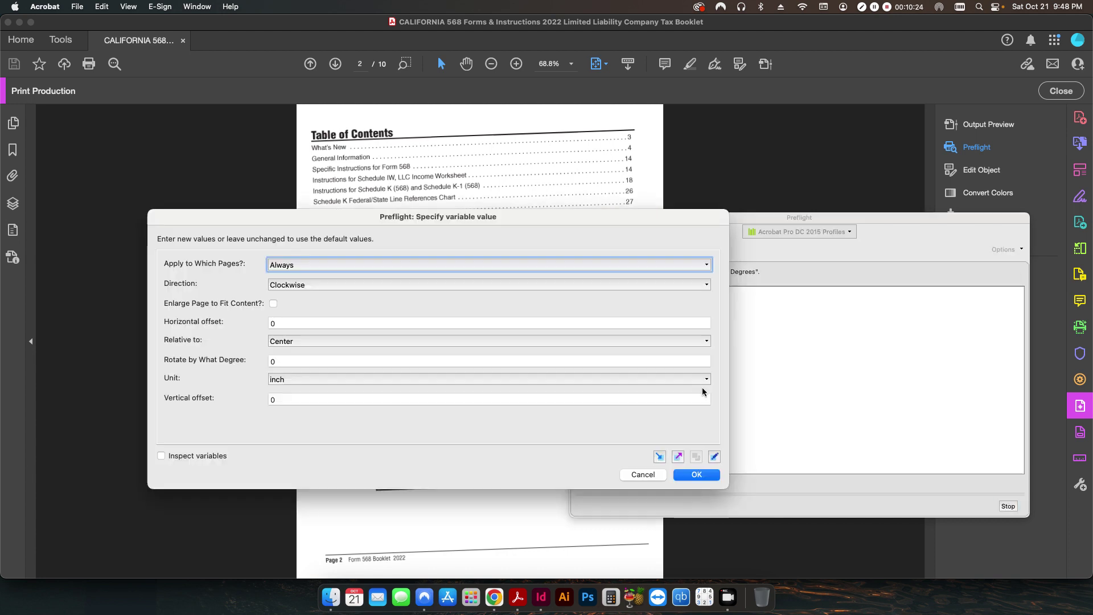
click(305, 259)
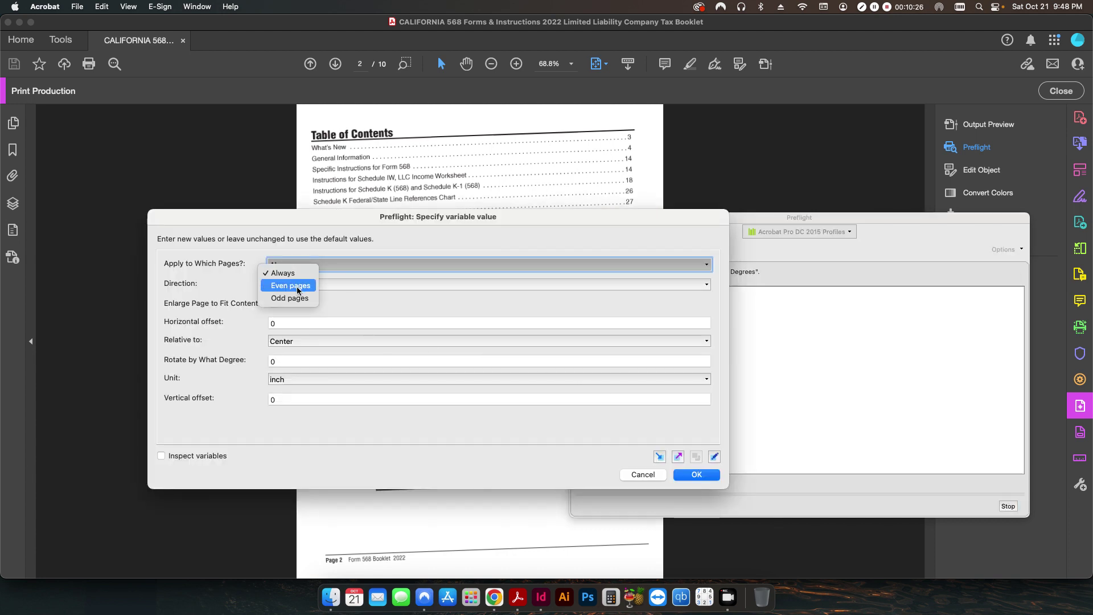
click(310, 284)
click(312, 286)
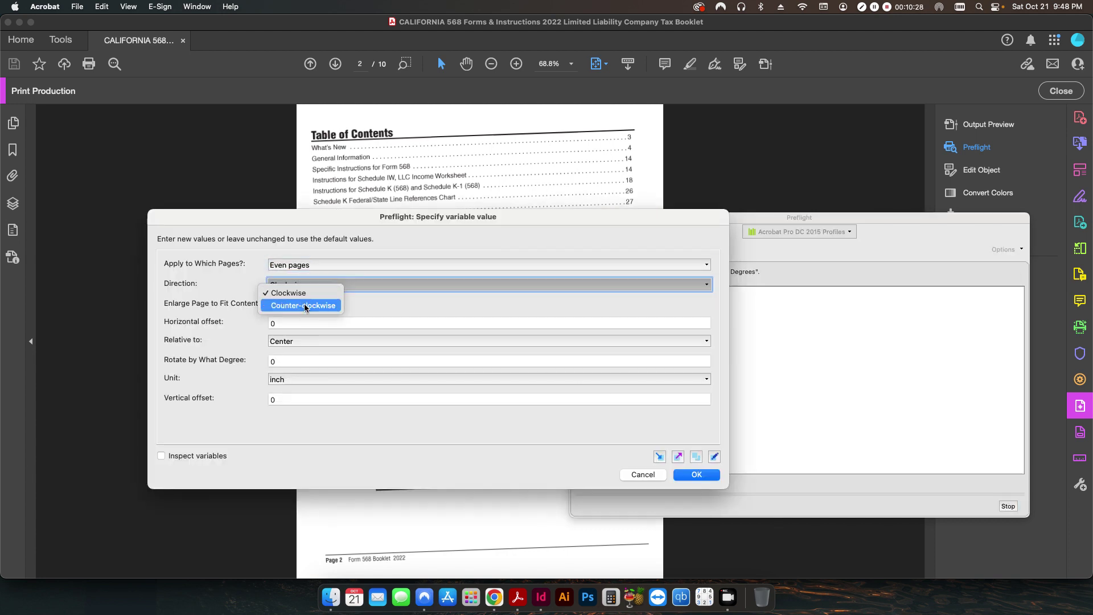
click(305, 306)
double_click(274, 355)
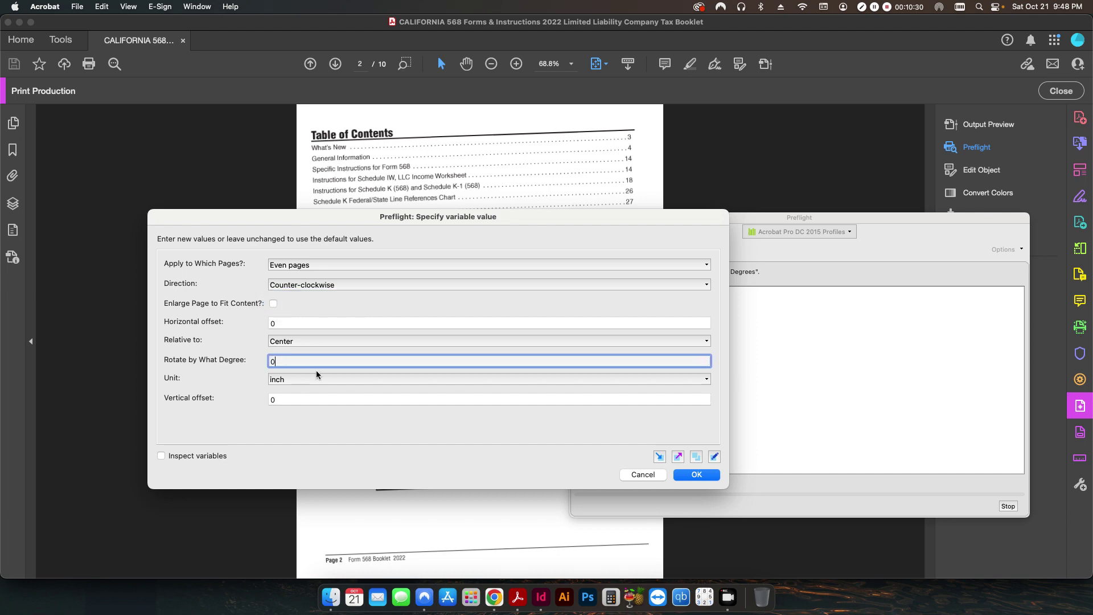
text(2)
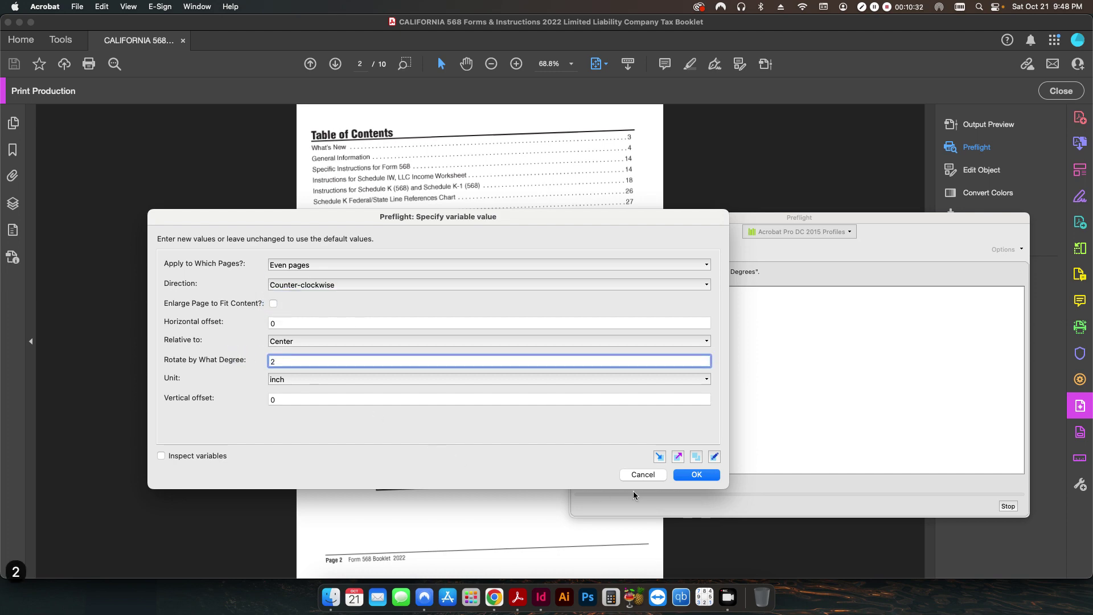
click(697, 474)
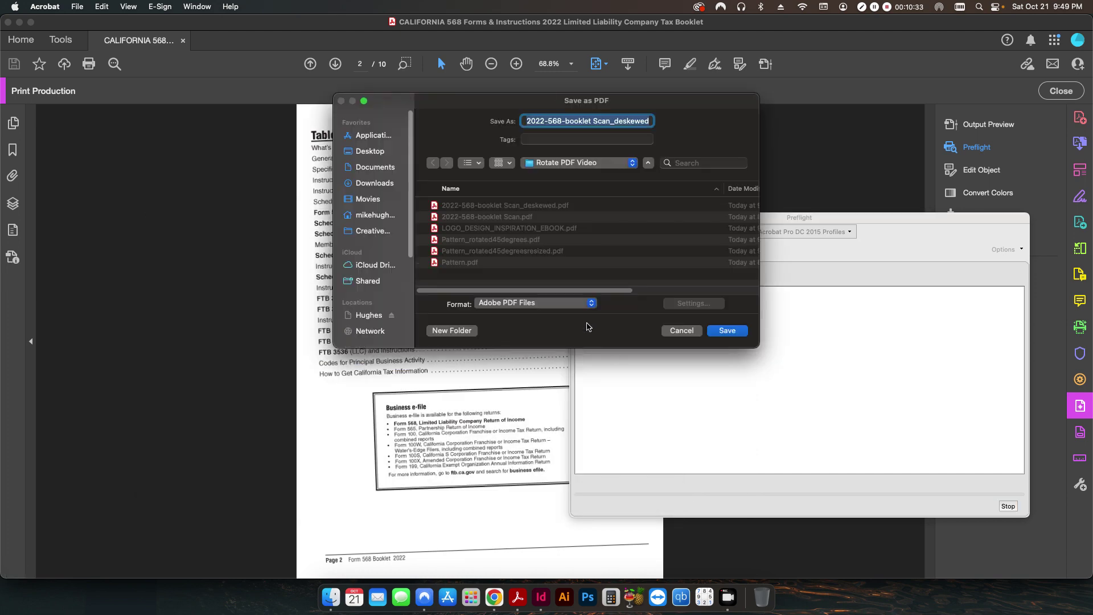
click(727, 331)
click(580, 285)
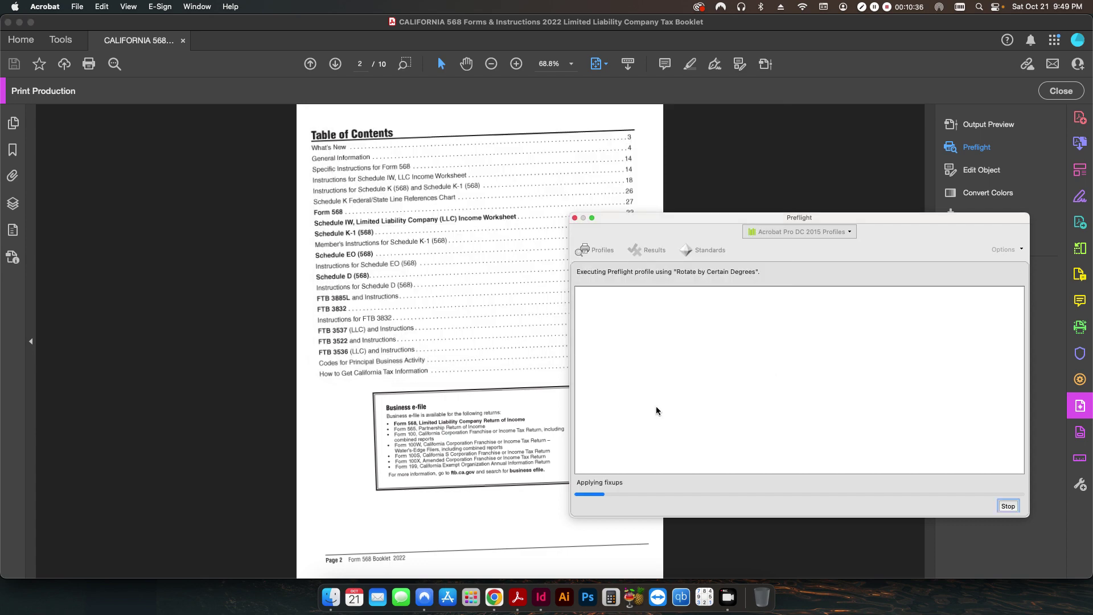
Rotate the even pages clockwise by 4 degrees with the Rotate by Certain Degrees fixup, overwriting 2022-568-booklet Scan_deskewed.
click(615, 256)
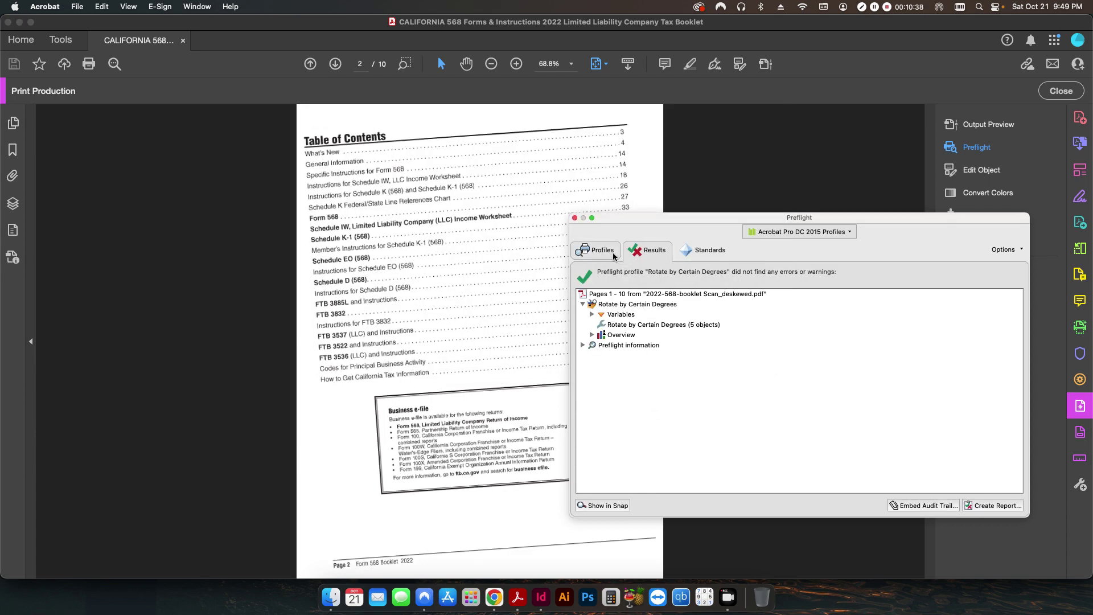
double_click(647, 322)
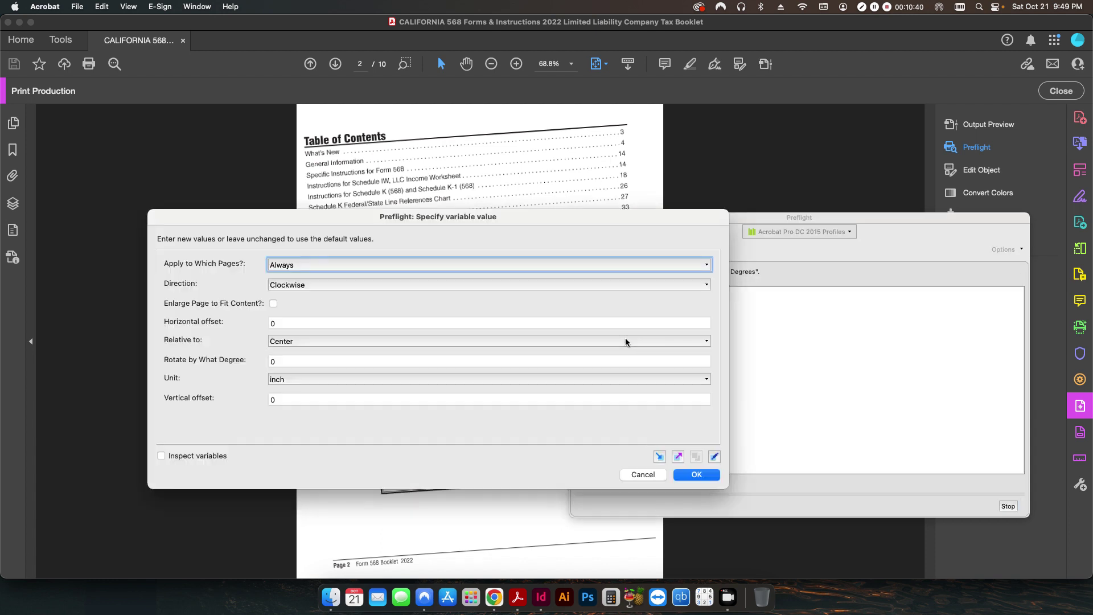
click(300, 287)
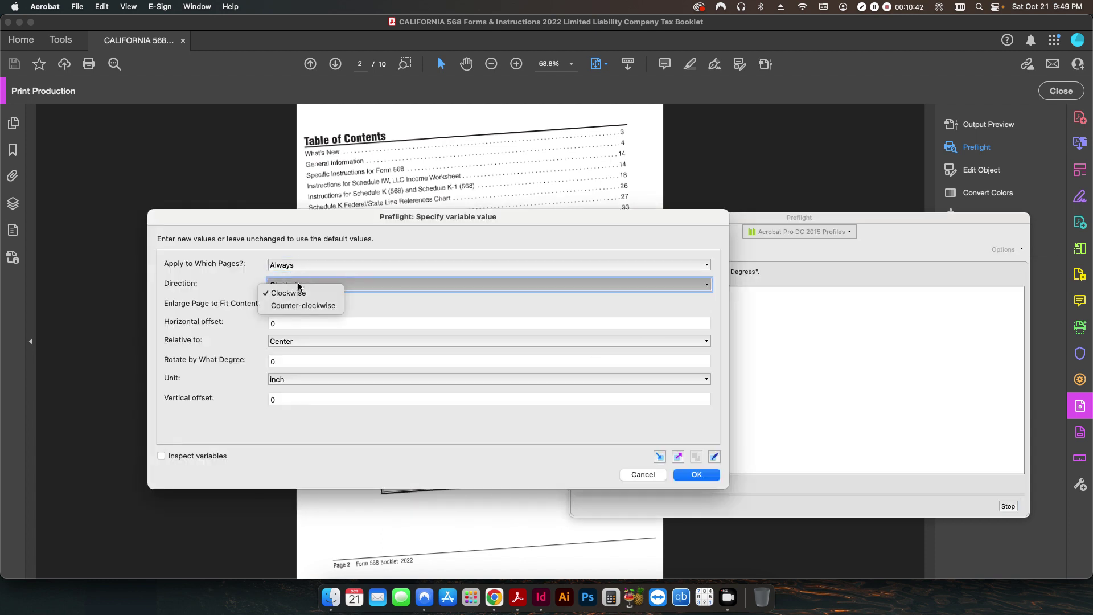
click(302, 291)
click(286, 362)
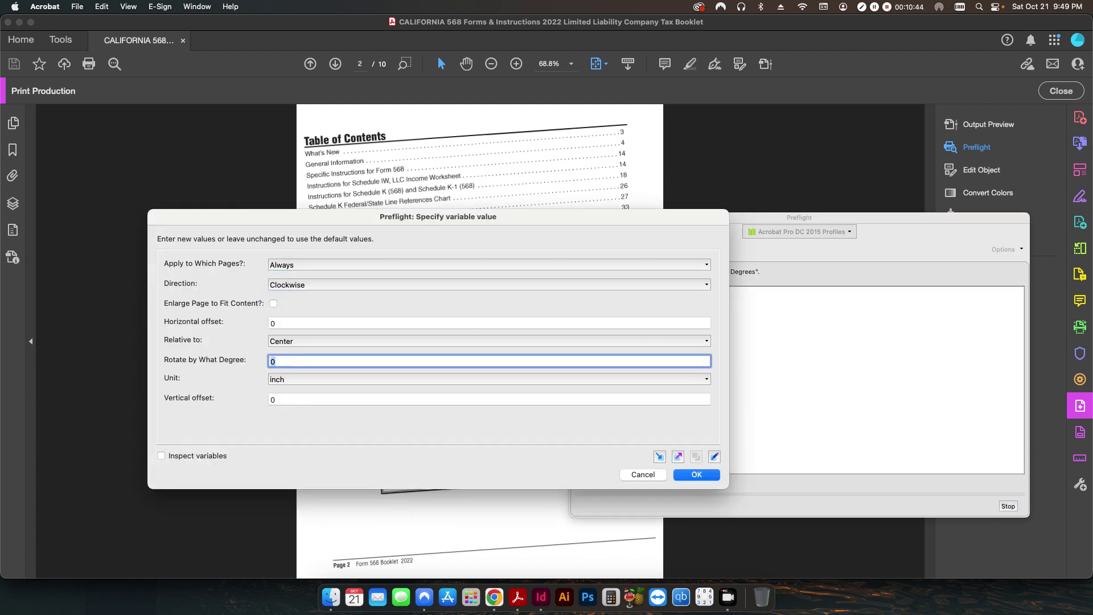
text(4)
click(333, 267)
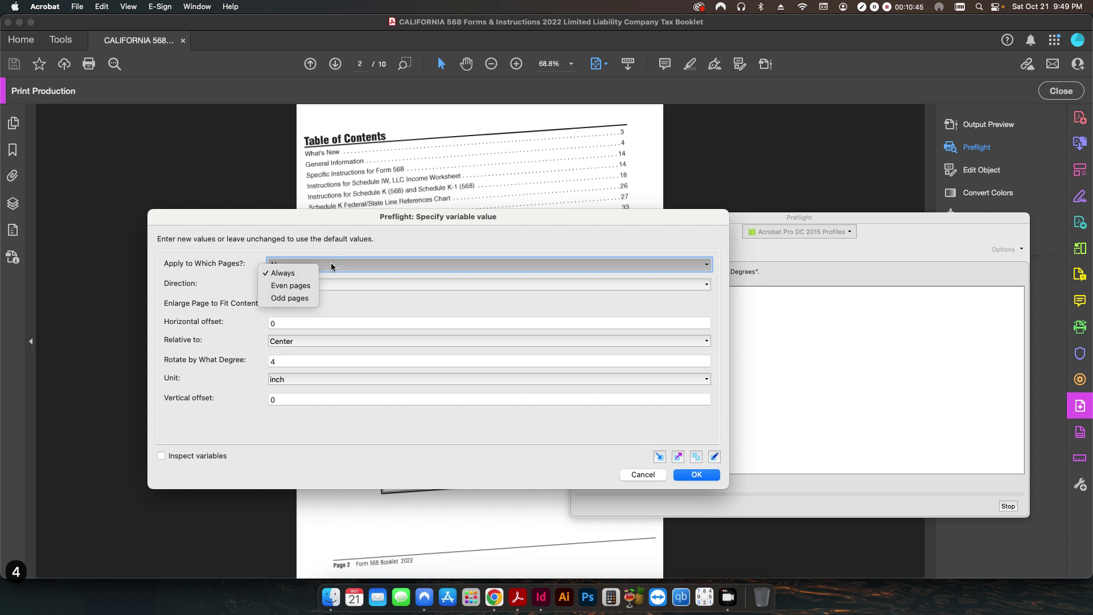
click(300, 286)
click(705, 474)
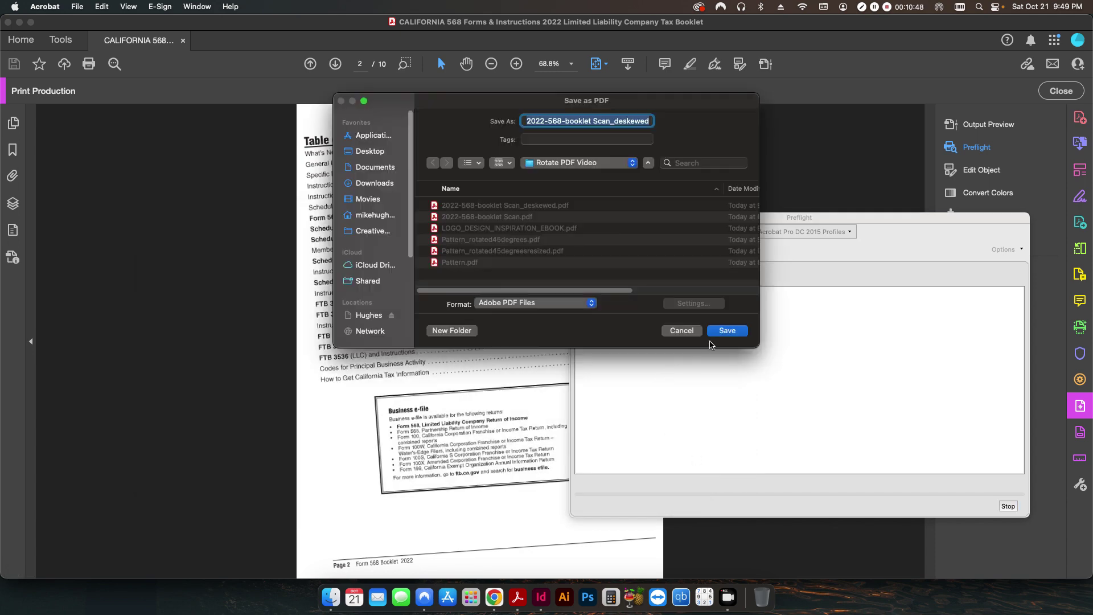
click(725, 331)
click(579, 283)
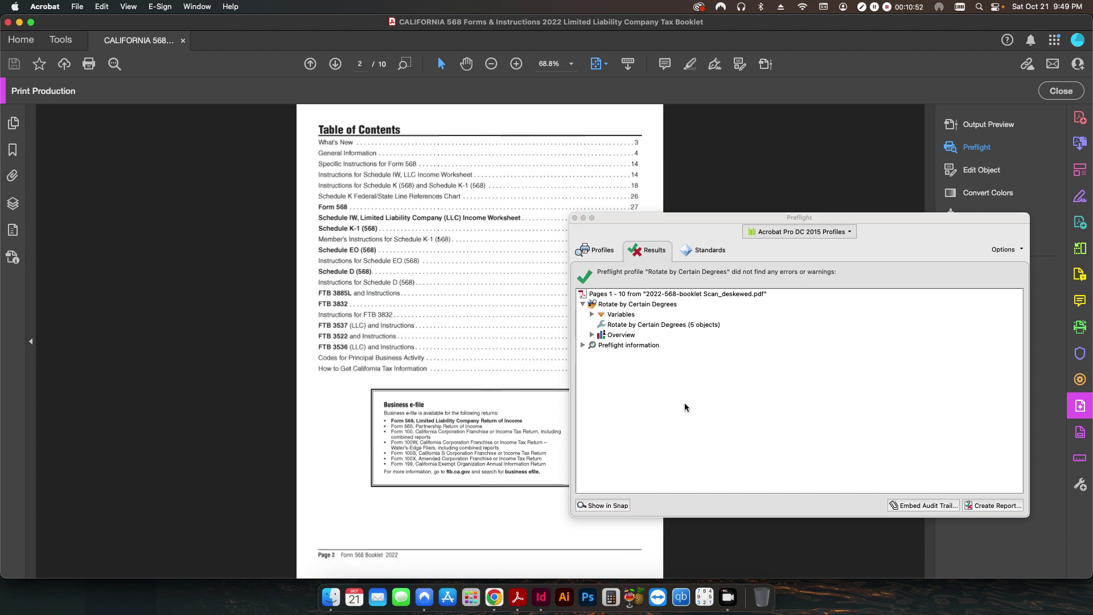
Look through the deskewed booklet up to page 10 to examine the alignment of odd and even pages, and return to the cover.
click(597, 250)
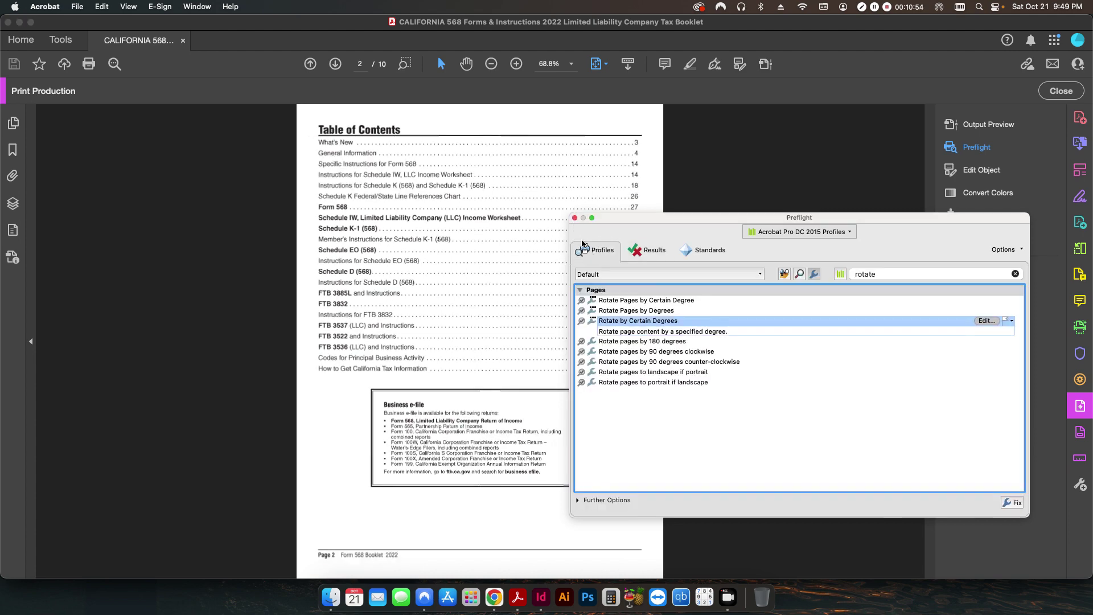
scroll(482, 265, up, 3)
scroll(482, 265, down, 6)
scroll(480, 263, down, 5)
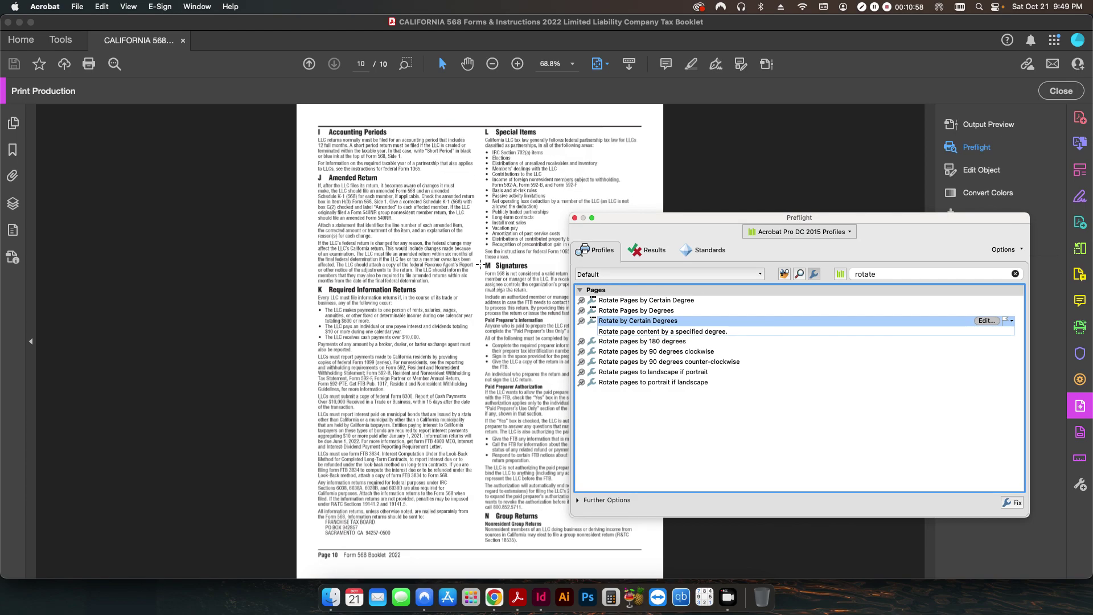
scroll(482, 264, down, 2)
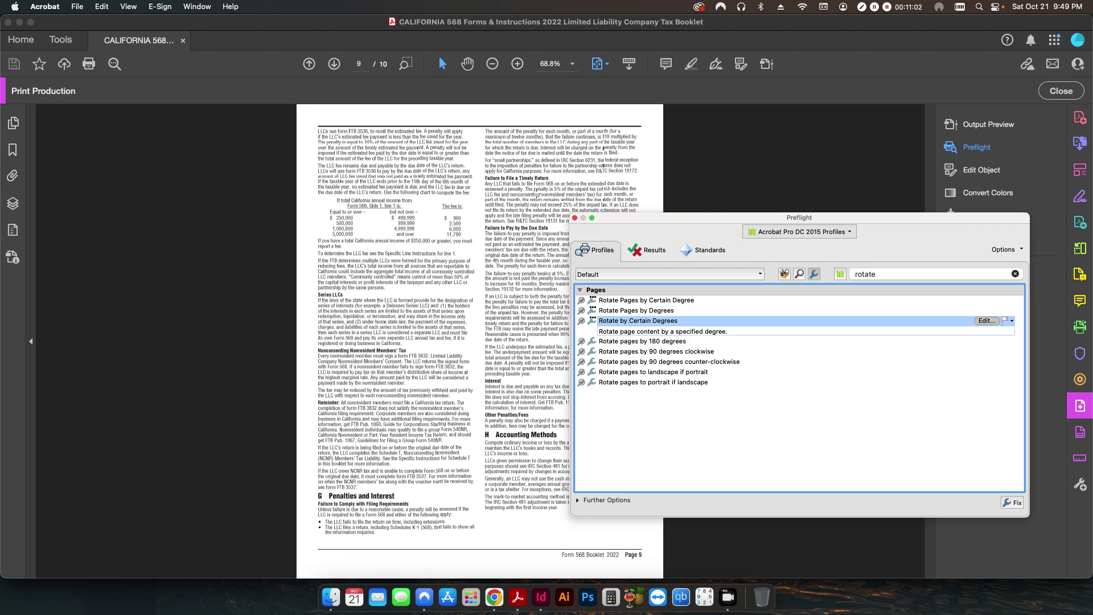
scroll(465, 268, down, 1)
key(Home)
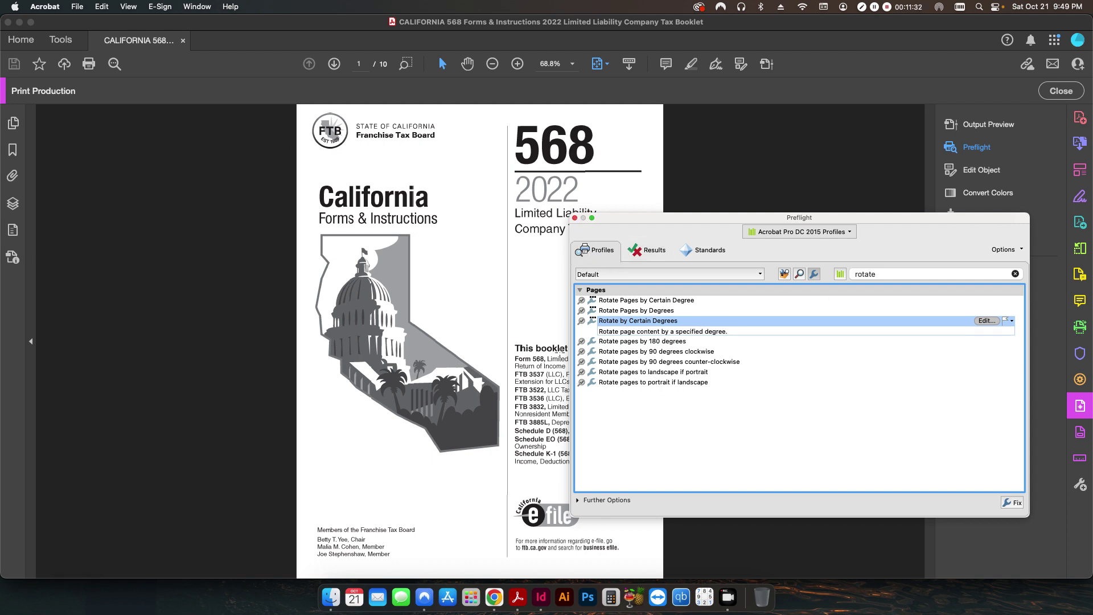
Close Preflight and the deskewed booklet, and clear the file selection in the Rotate PDF Video folder.
click(575, 219)
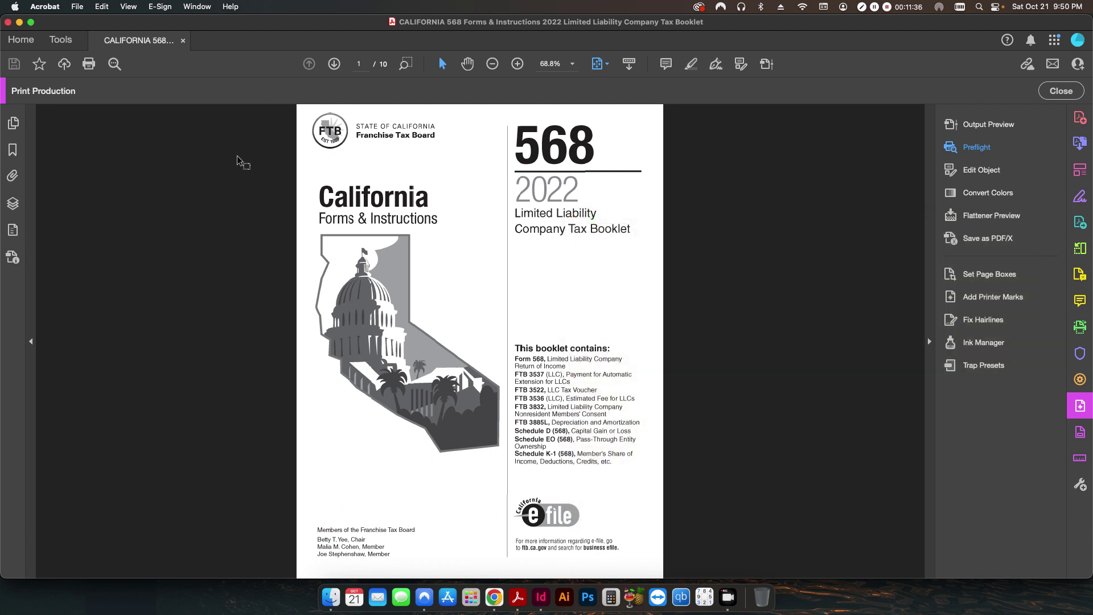
key(alt+w)
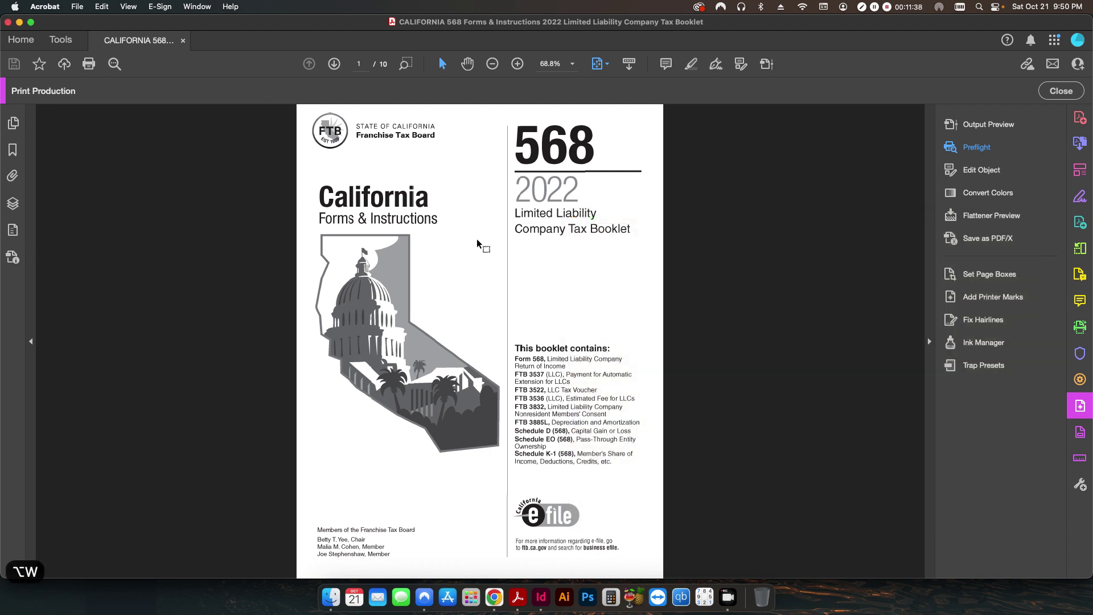
key(super+w)
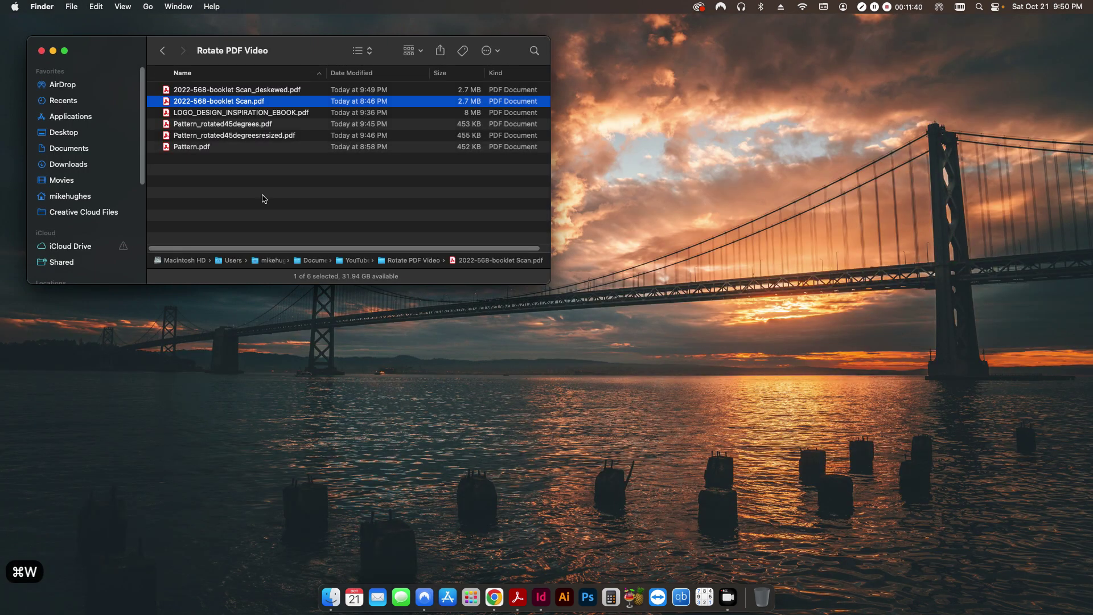
click(373, 215)
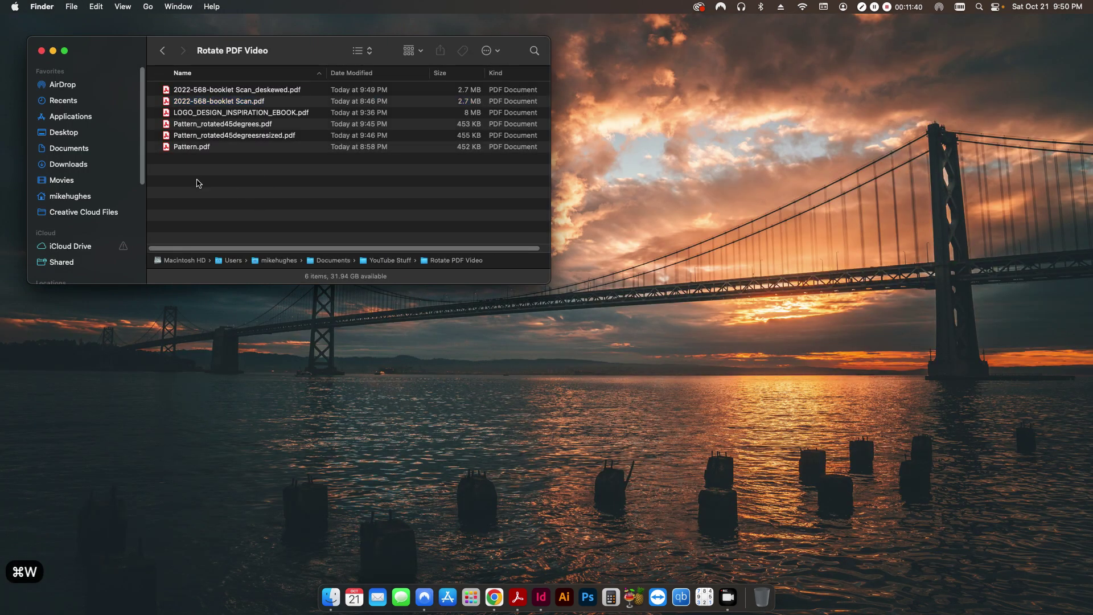
click(342, 210)
Open LOGO_DESIGN_INSPIRATION_EBOOK.pdf from the Rotate PDF Video folder, fit the page to the window and browse its first pages.
double_click(210, 113)
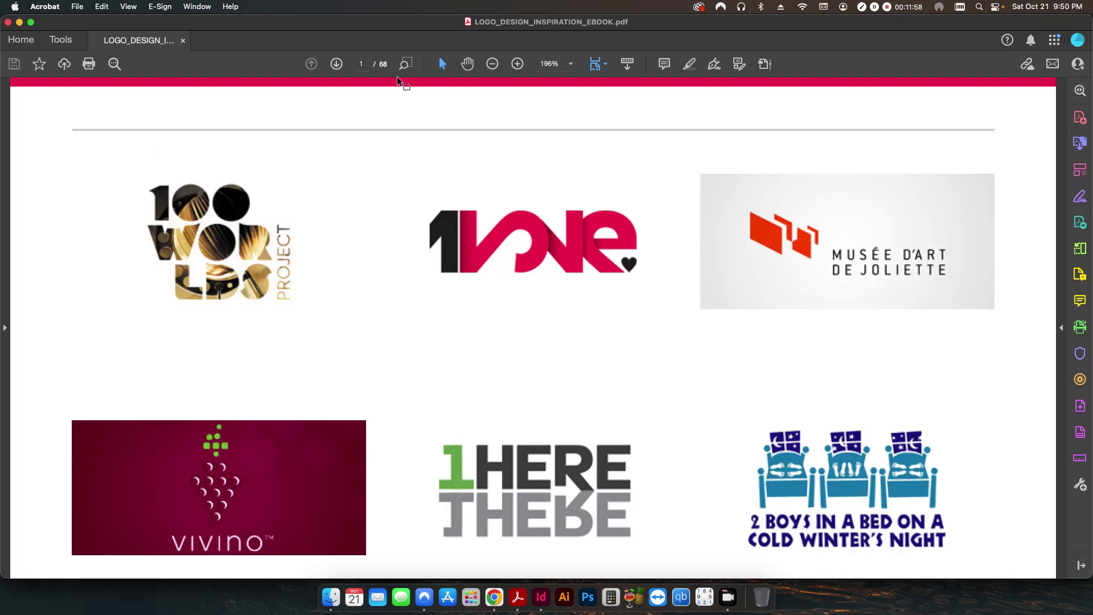
key(super+0)
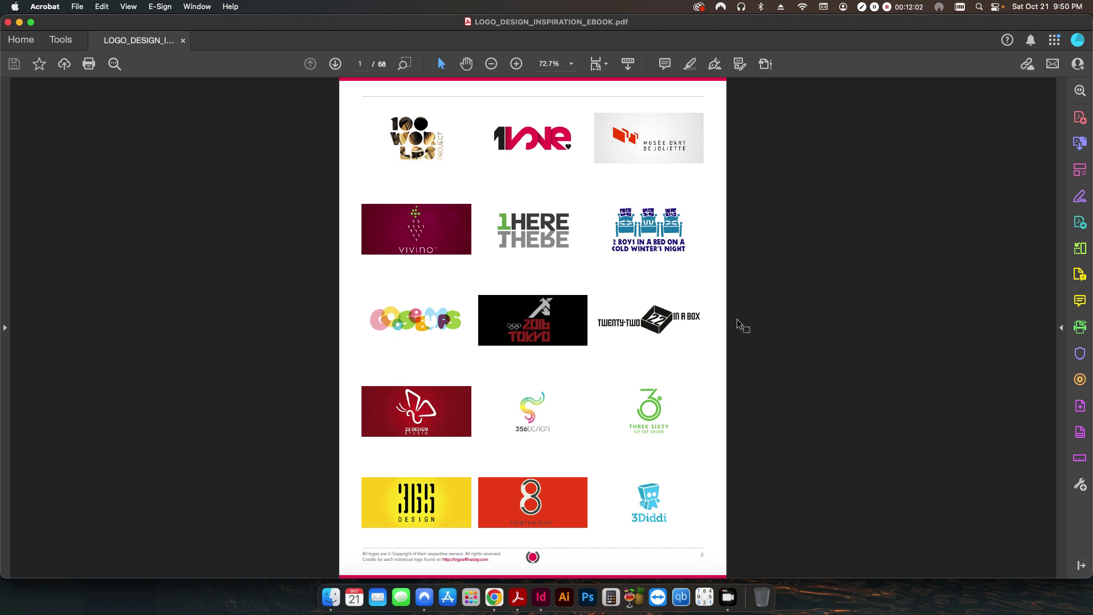
scroll(739, 320, down, 5)
scroll(741, 323, down, 20)
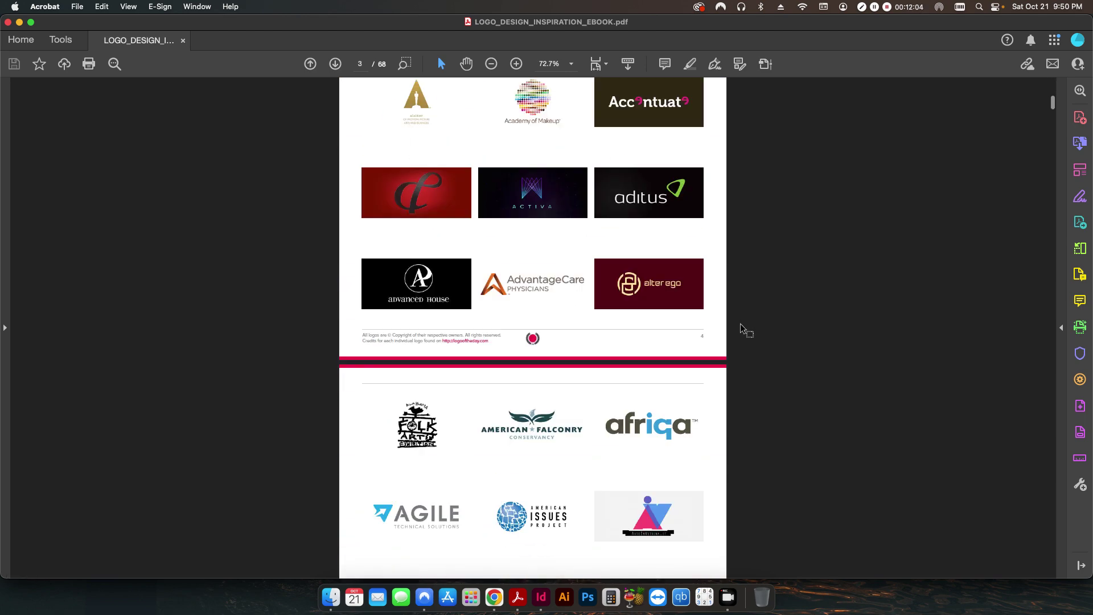
Look through the logo ebook up to page 11 to examine its page layout, and return to the first page.
scroll(741, 324, down, 20)
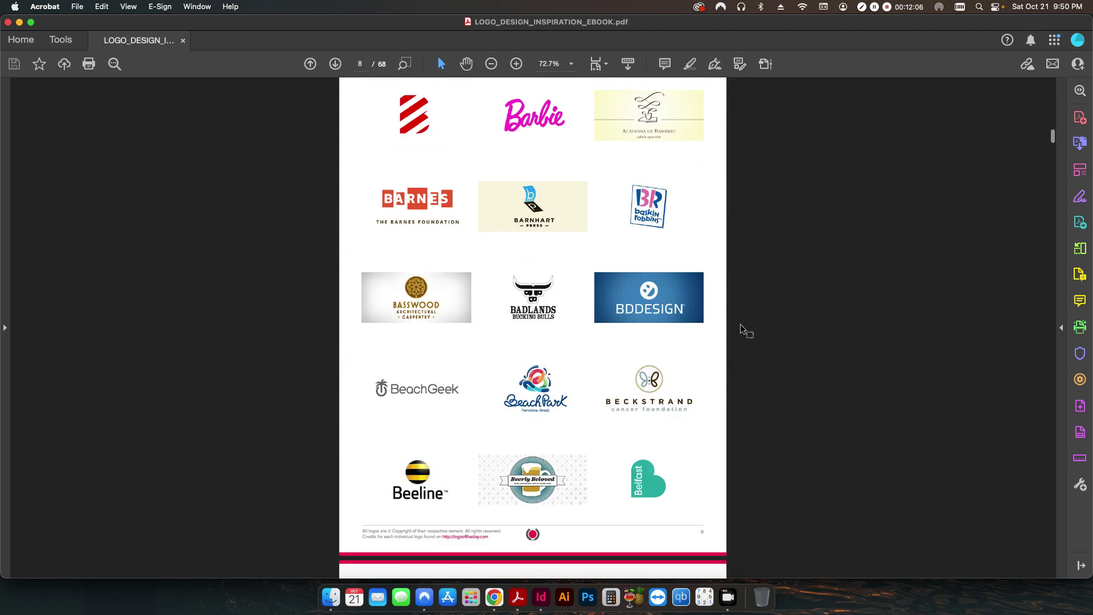
key(Home)
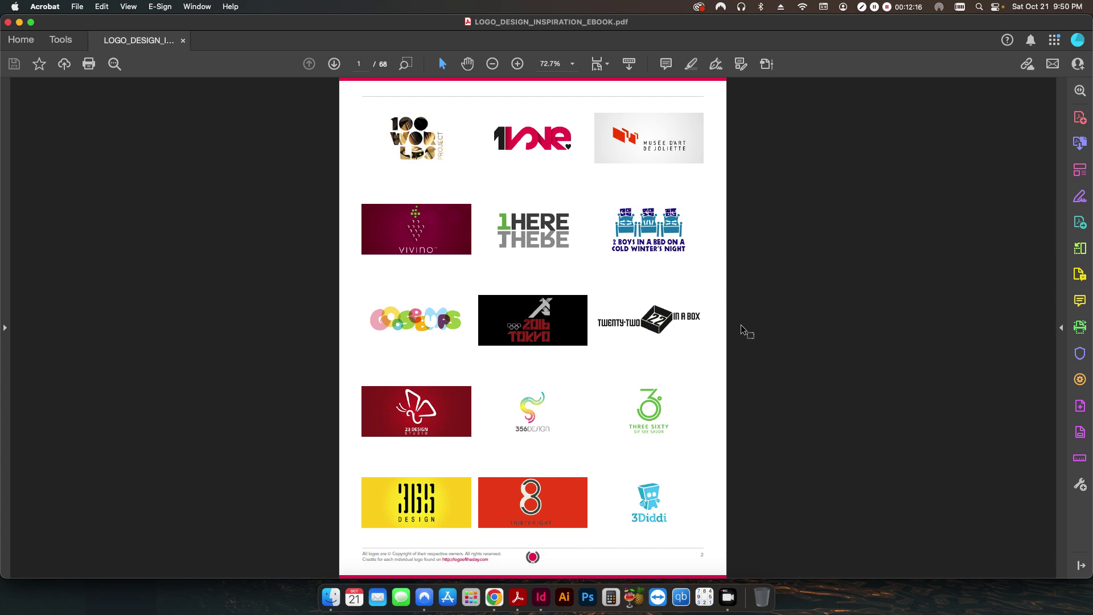
scroll(743, 329, down, 20)
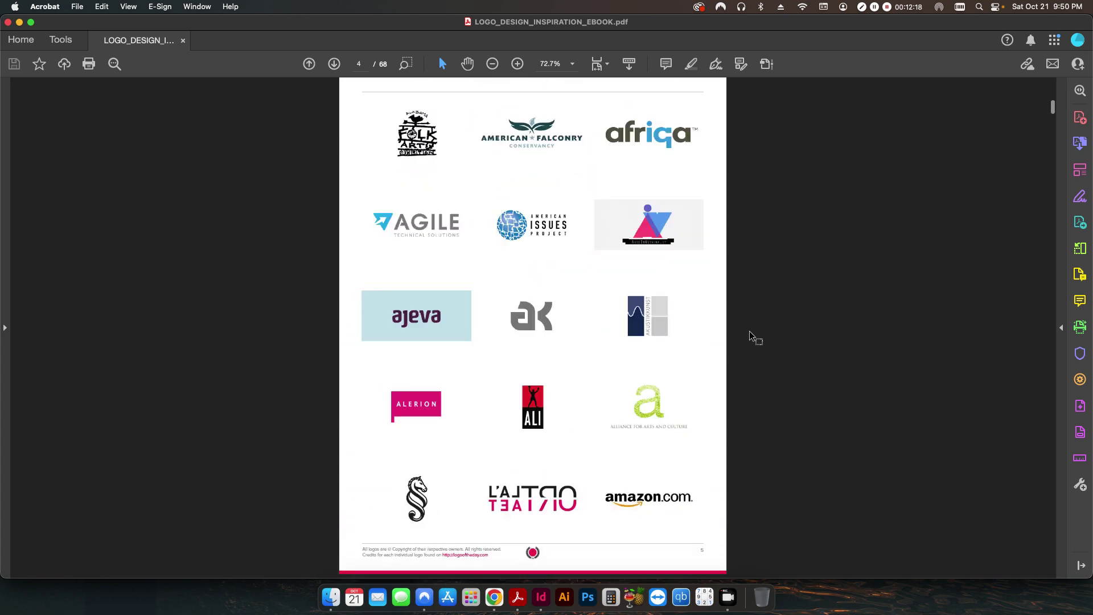
scroll(750, 336, down, 20)
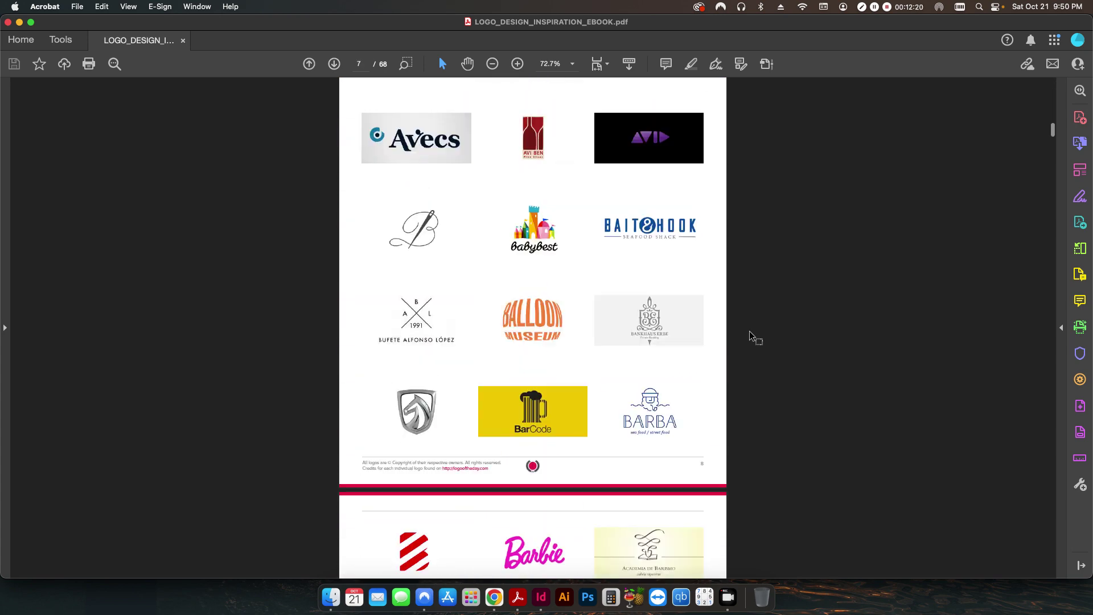
scroll(750, 336, down, 20)
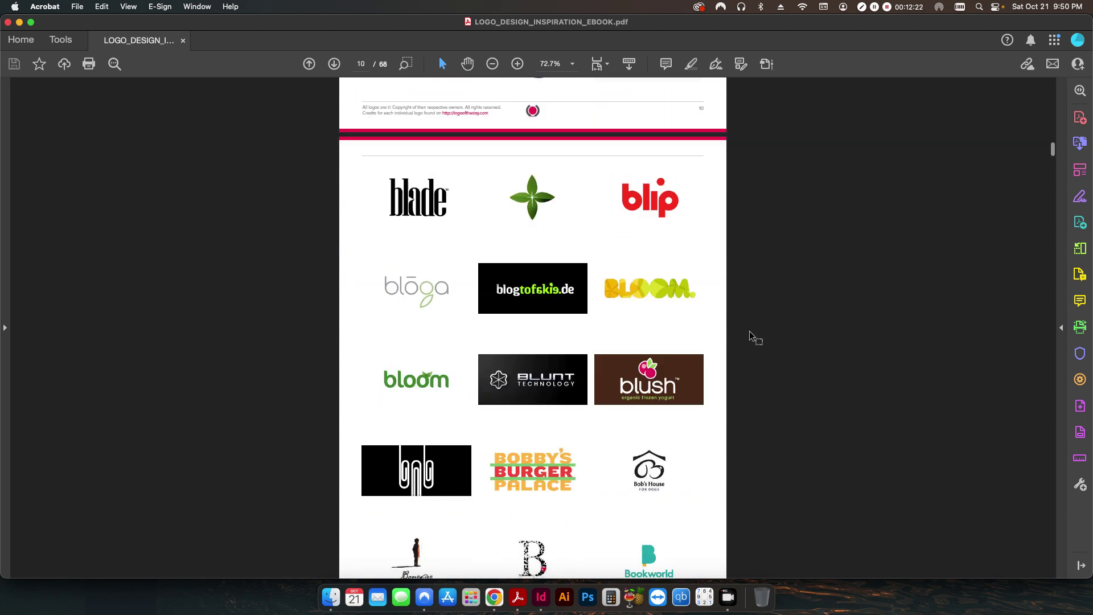
scroll(750, 336, down, 7)
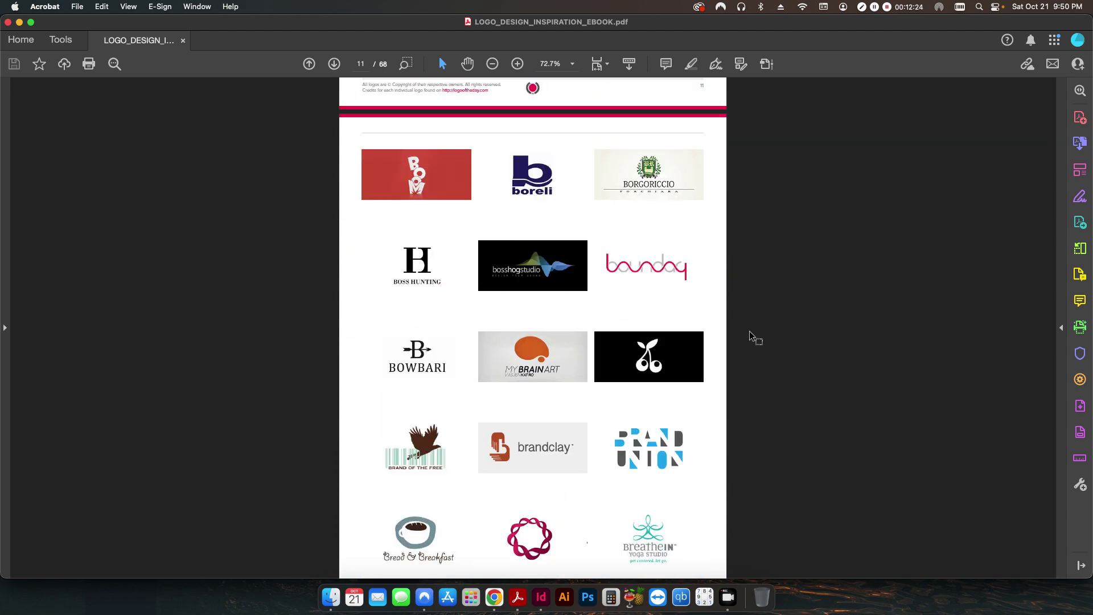
key(Home)
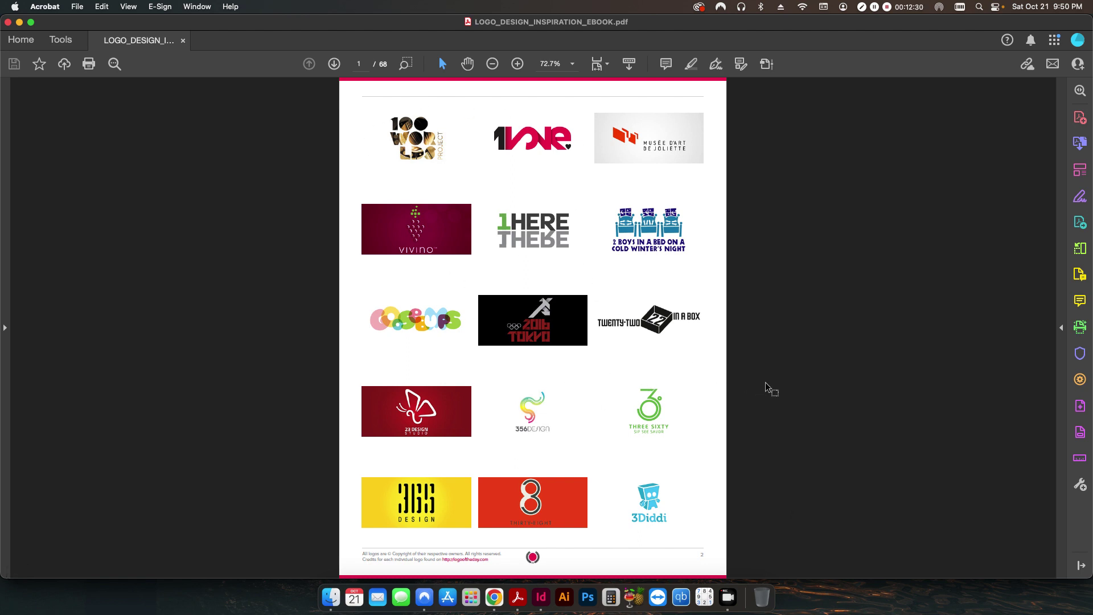
Open Preflight for the logo ebook and begin creating a new fixup.
click(1085, 406)
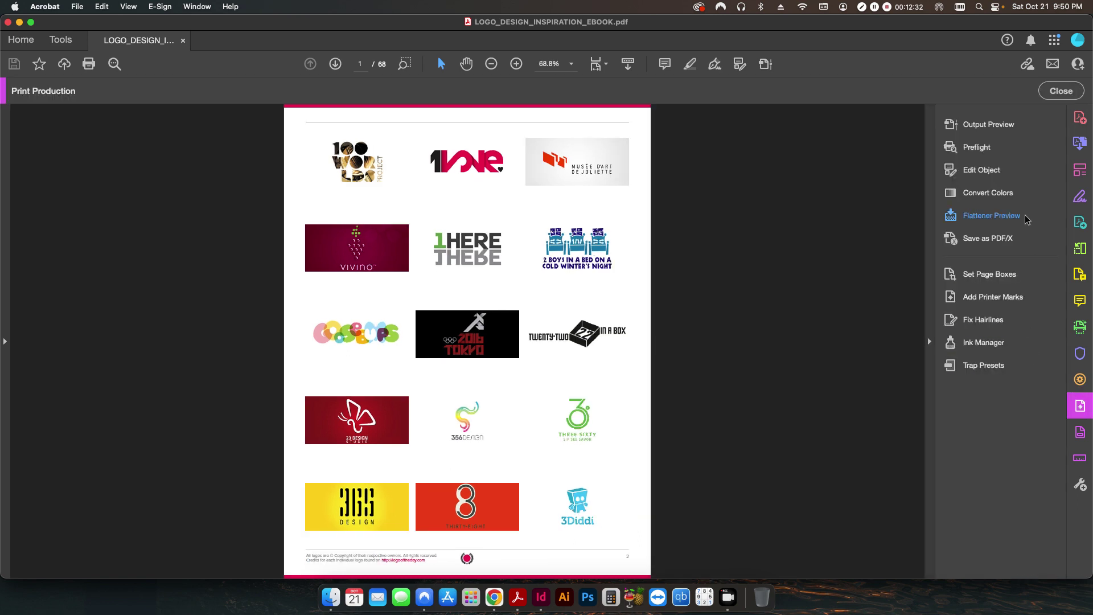
click(980, 147)
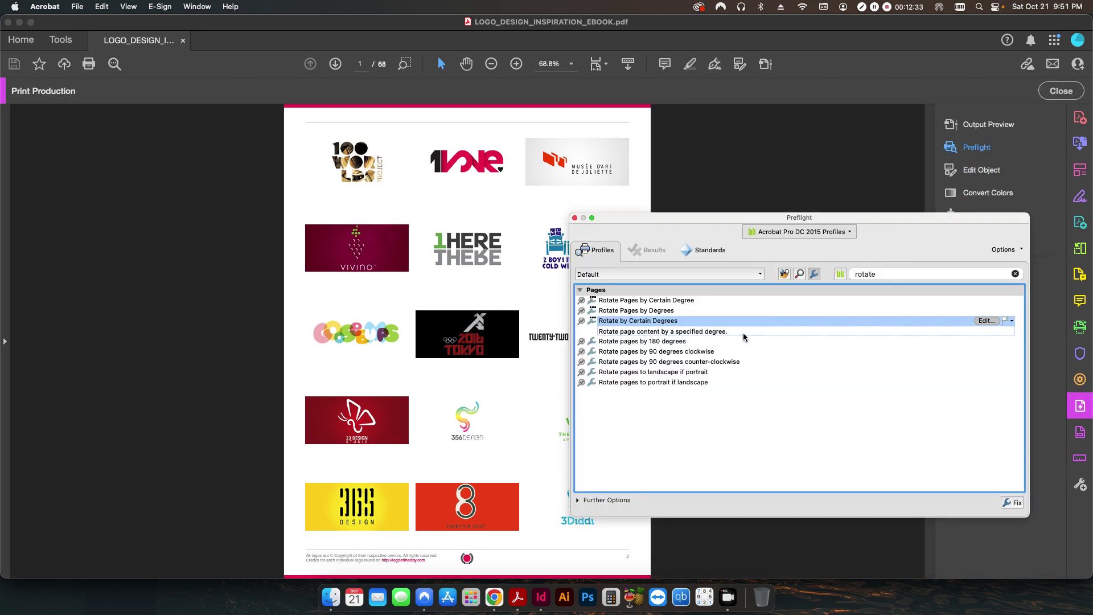
click(888, 275)
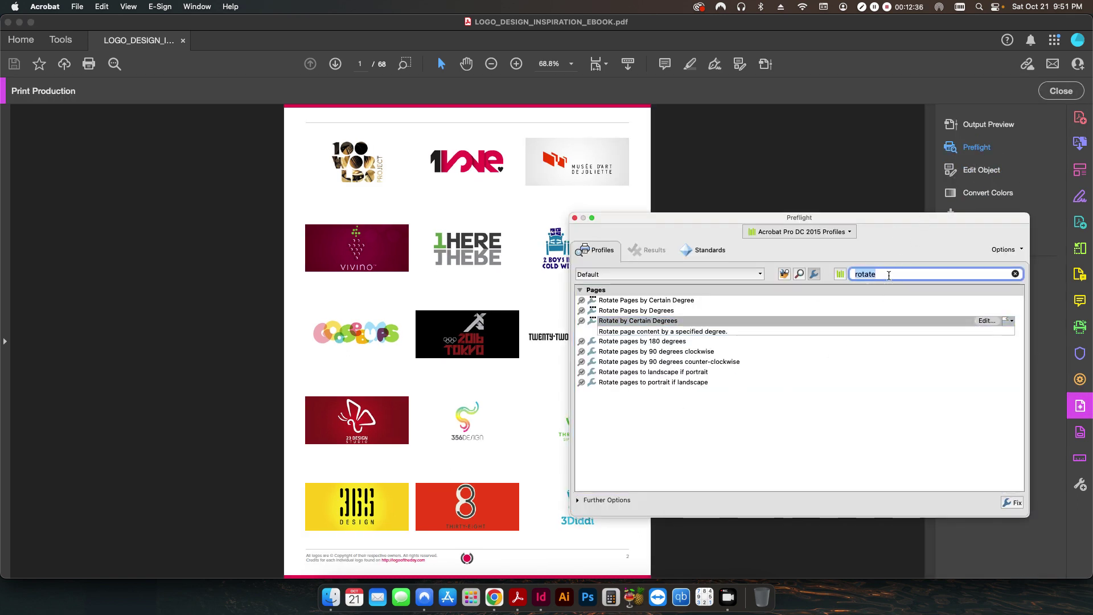
click(995, 251)
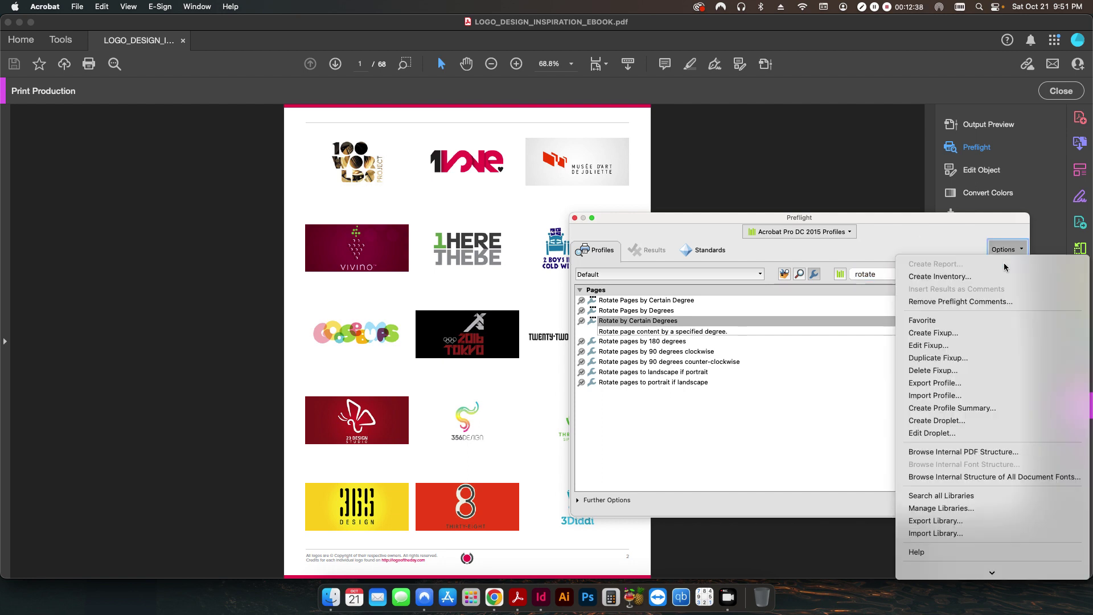
click(947, 333)
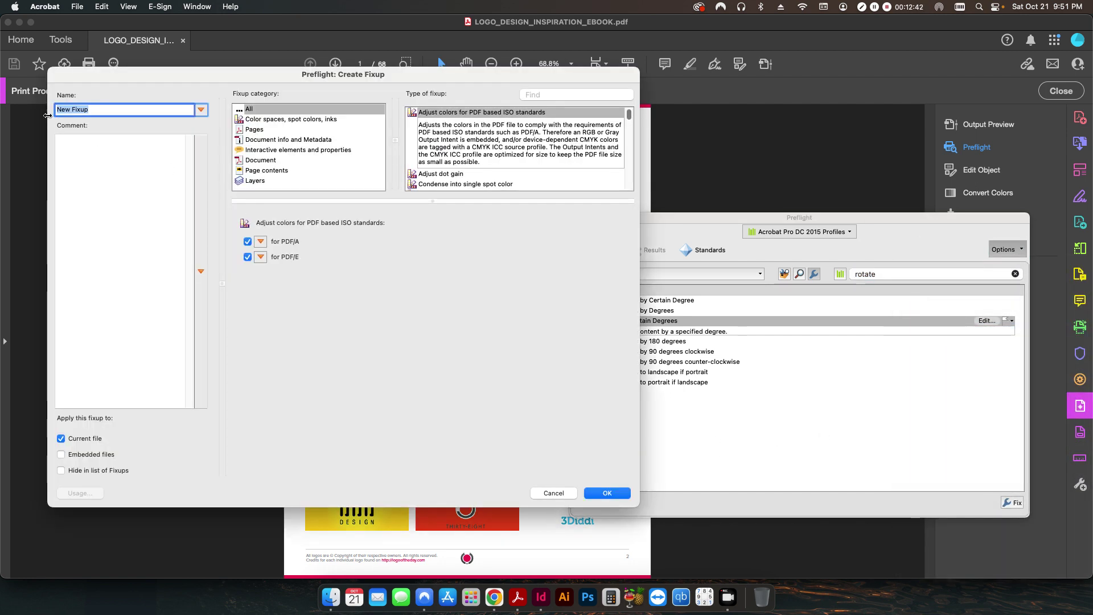
Name the new fixup "Mirror Page Content Based on Input".
text(Mirr)
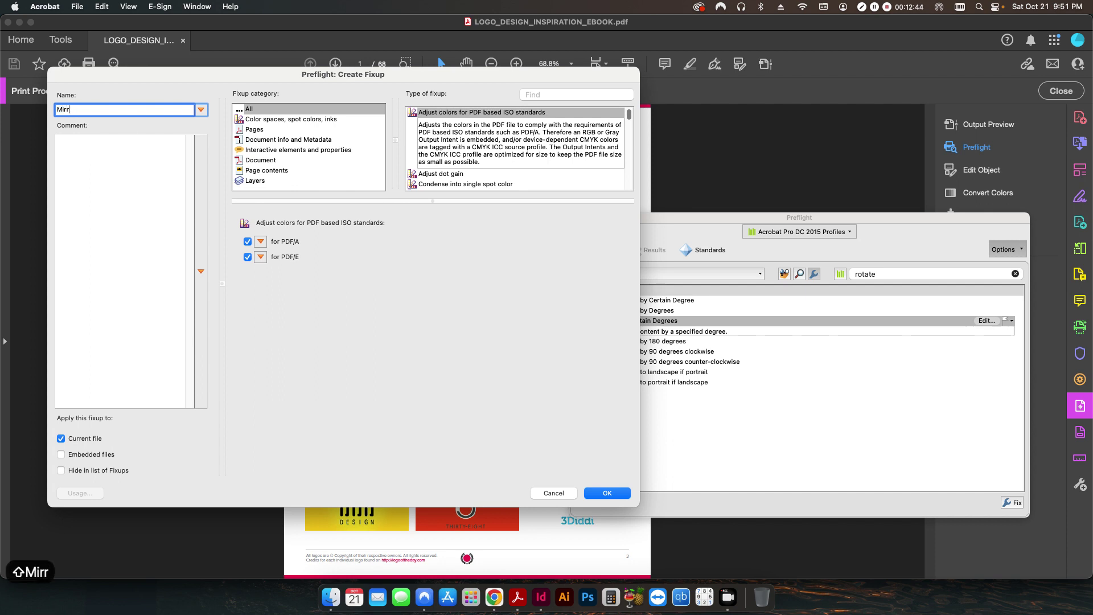
text(or Page T)
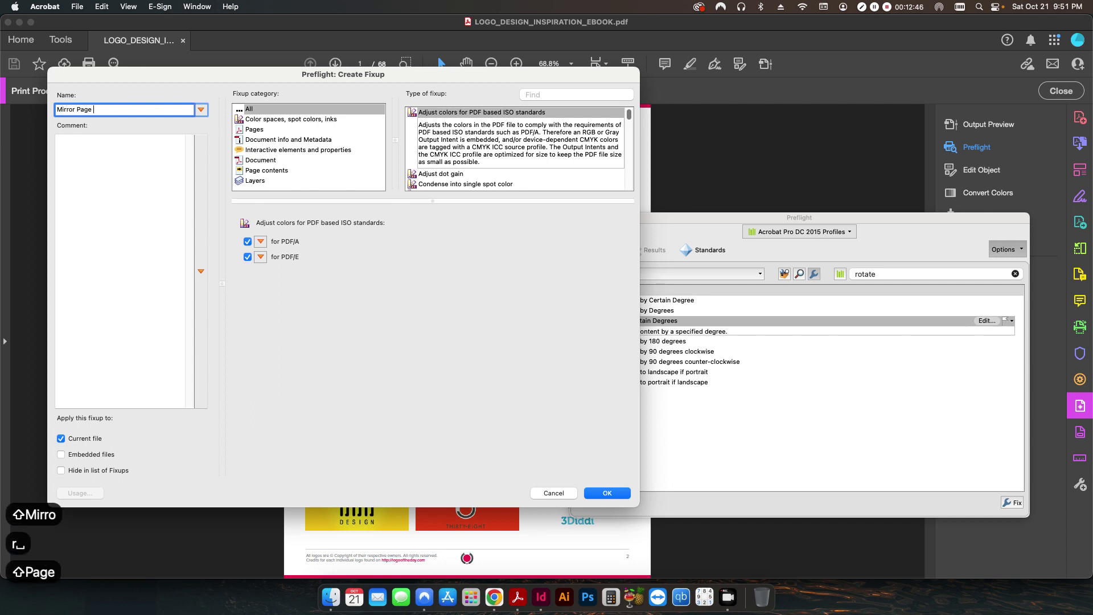
key(BackSpace)
text(cont)
key(BackSpace)
key(BackSpace)
key(BackSpace)
key(BackSpace)
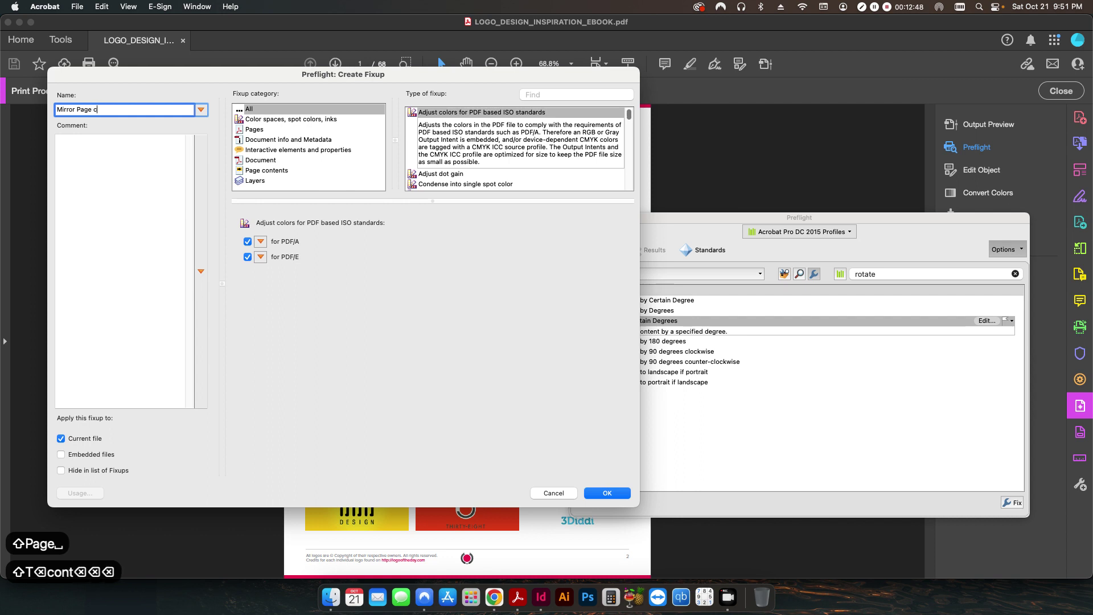
text(Content )
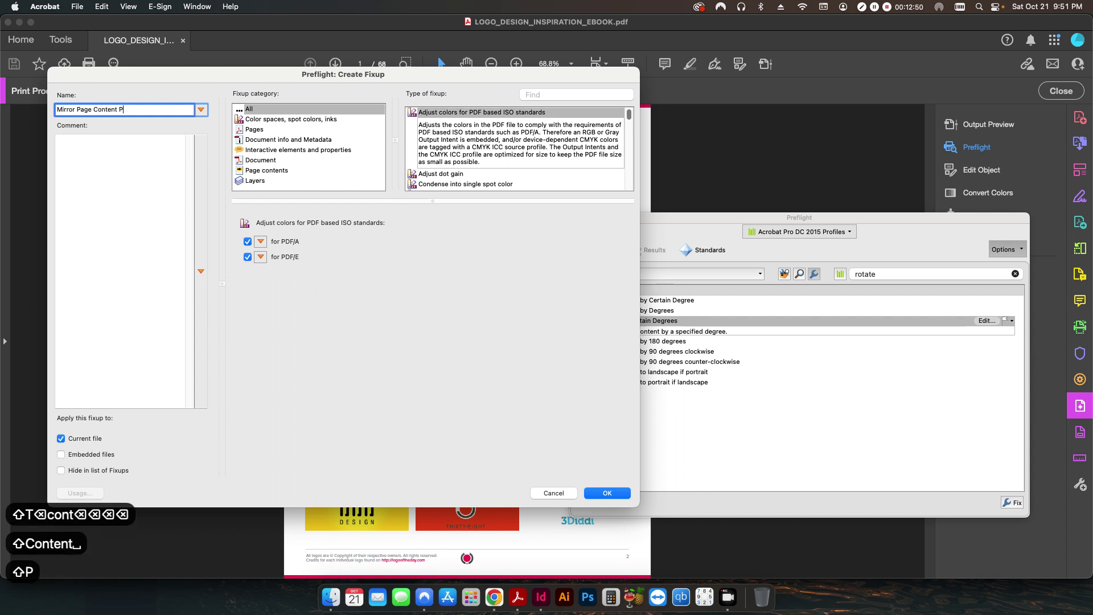
text(P)
key(BackSpace)
text(Based on Input)
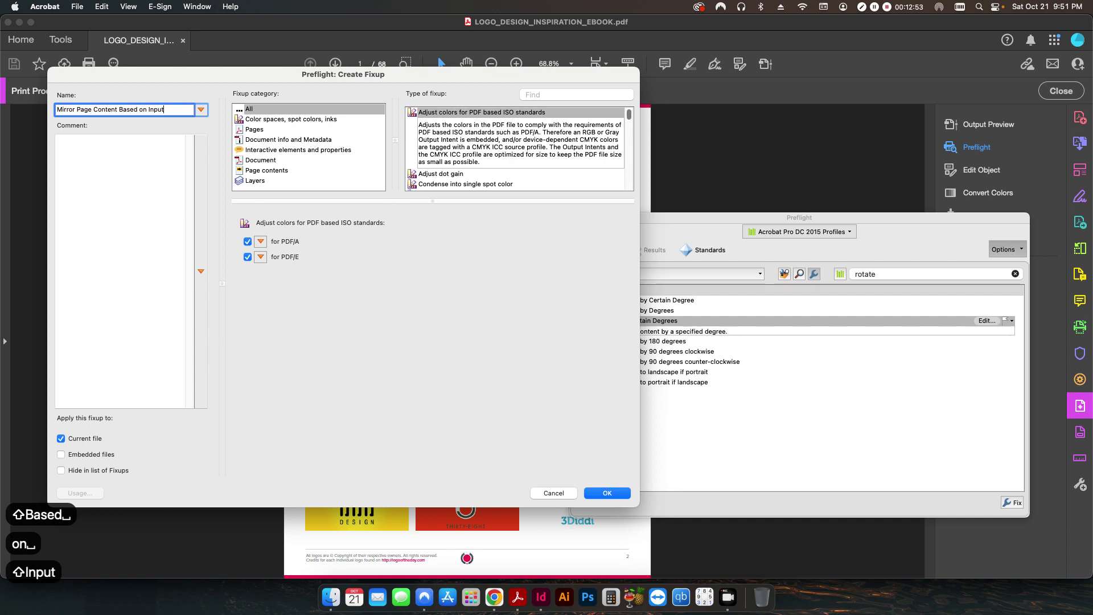
Enter the fixup comment "Flips page content based on user input.".
key(Tab)
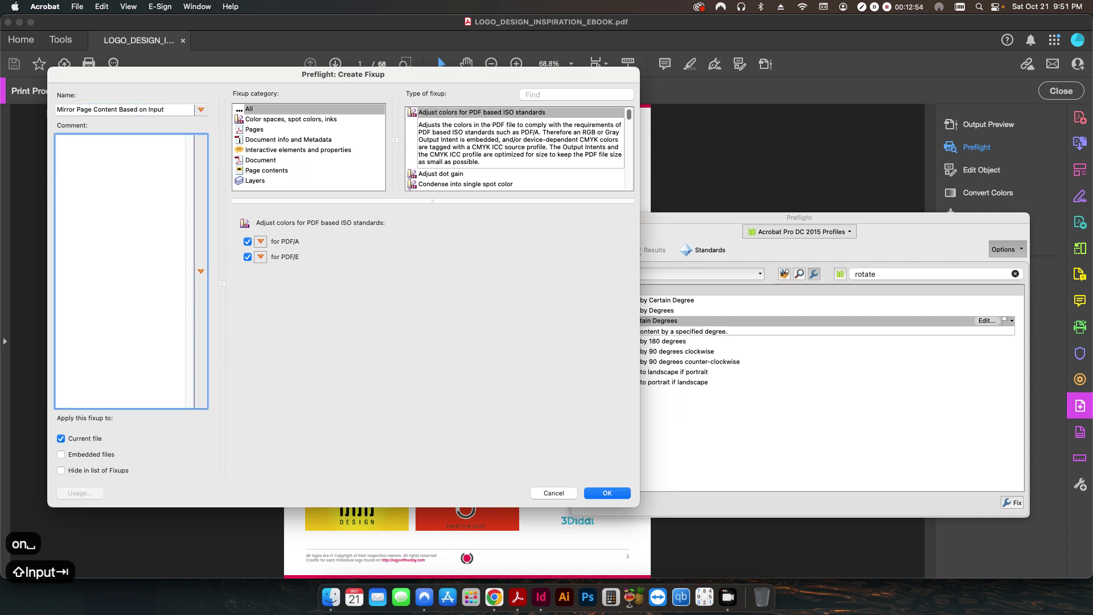
text(Mirr)
key(BackSpace)
key(BackSpace)
key(BackSpace)
key(BackSpace)
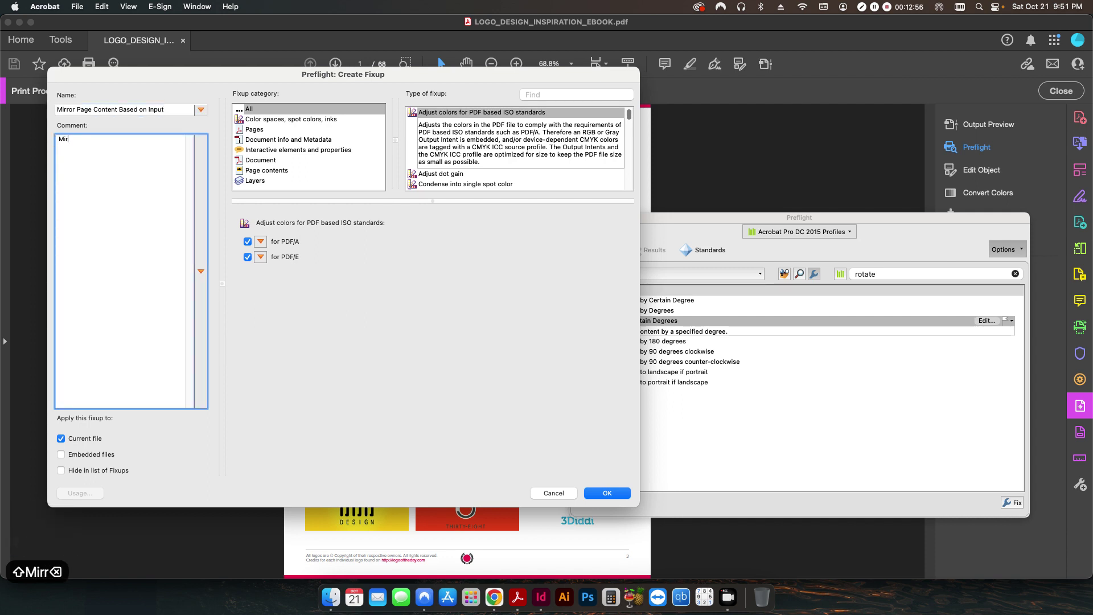
text(Flips page)
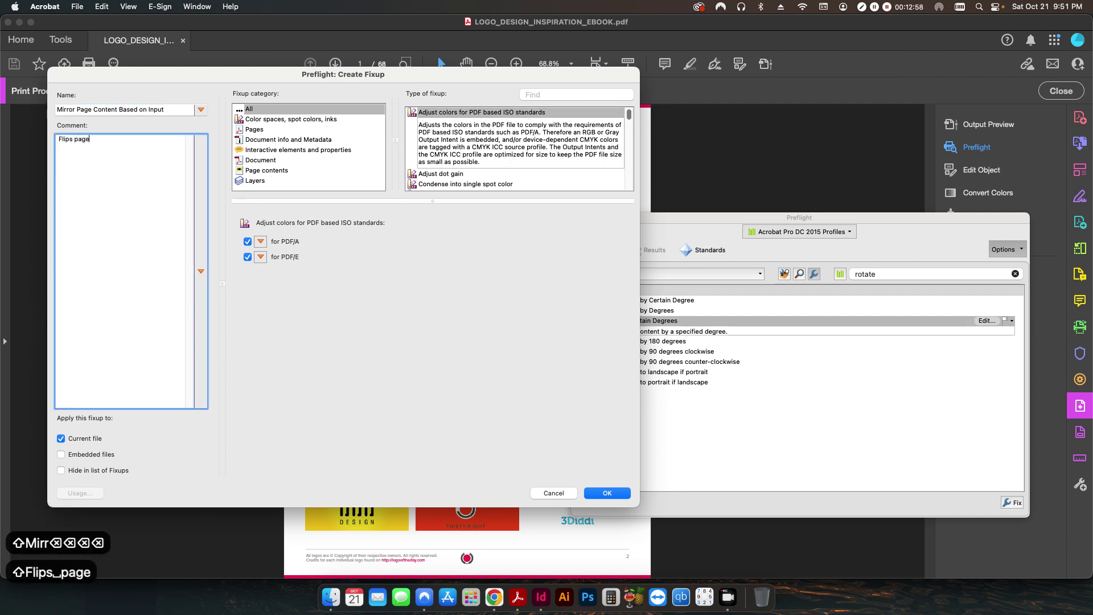
text( content )
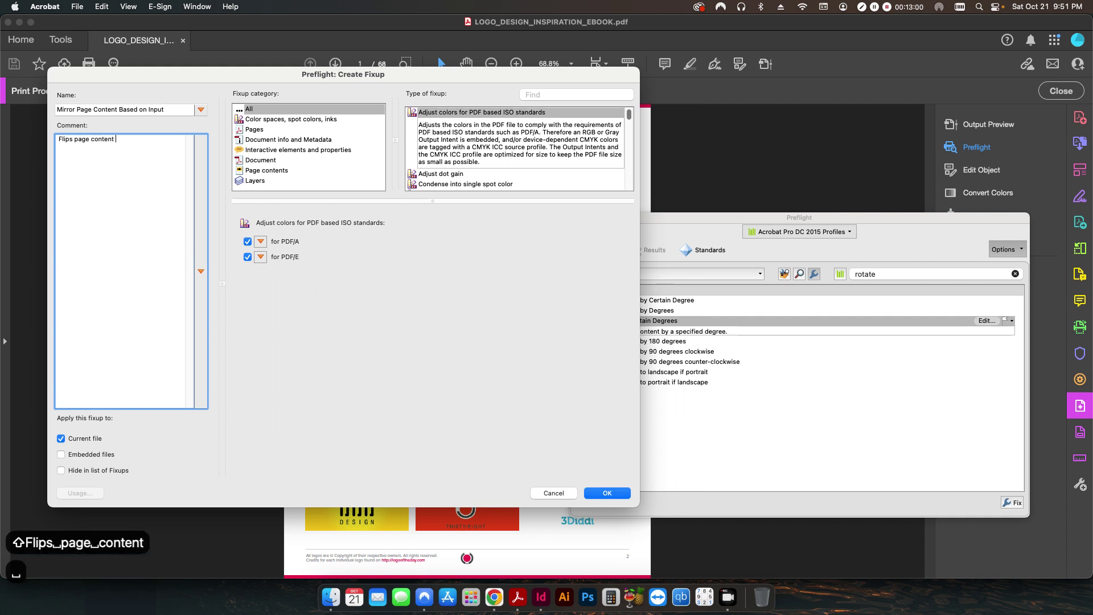
text(based on )
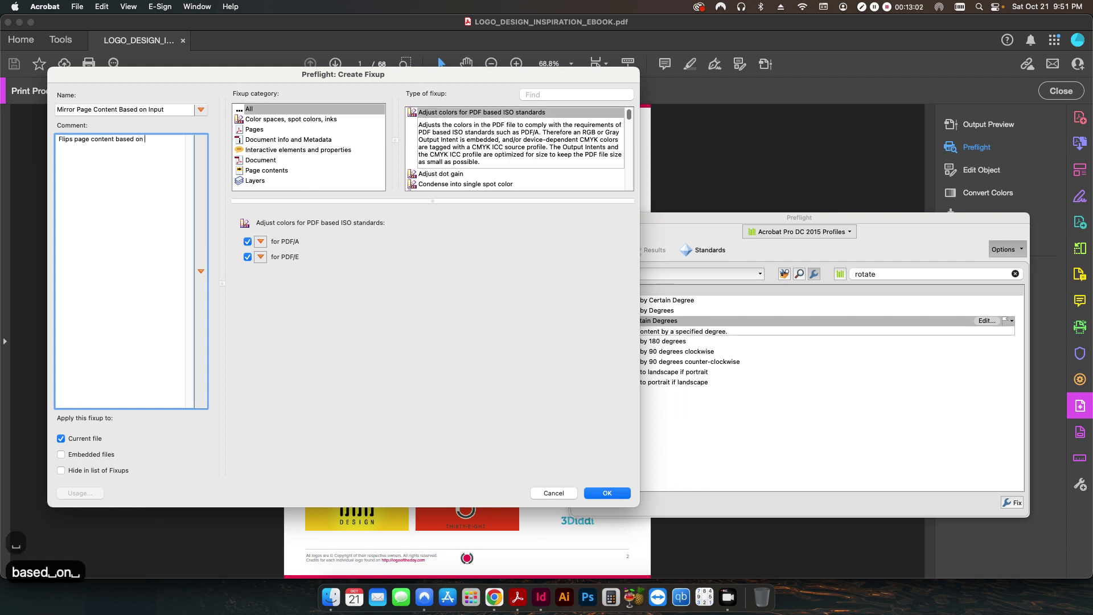
text(user input.)
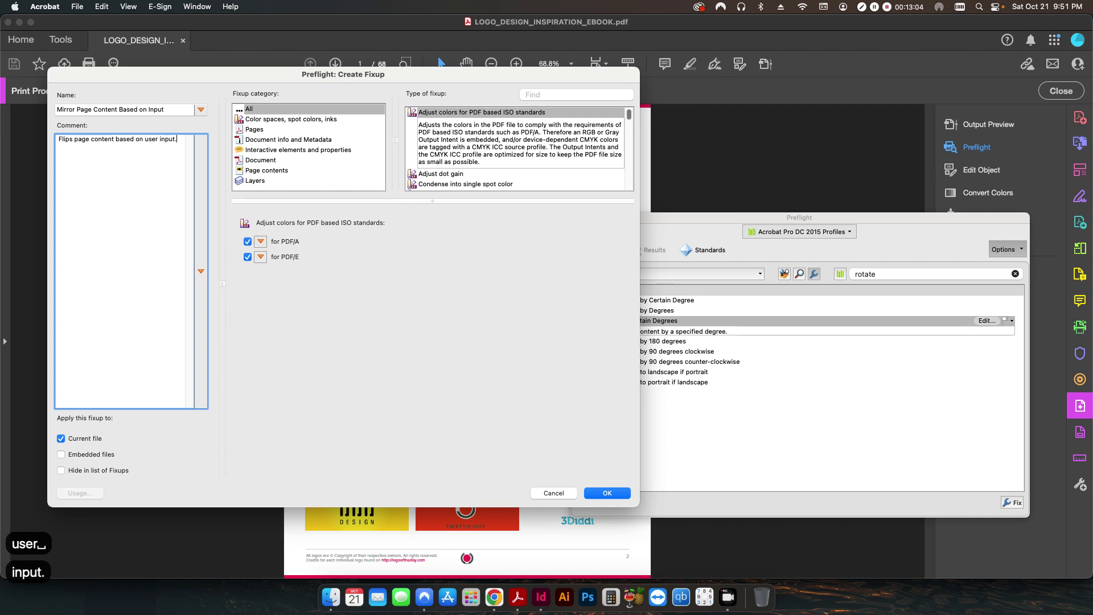
Choose Flip pages from the Pages category as the type of fixup.
click(255, 129)
scroll(505, 173, down, 1)
scroll(506, 173, down, 1)
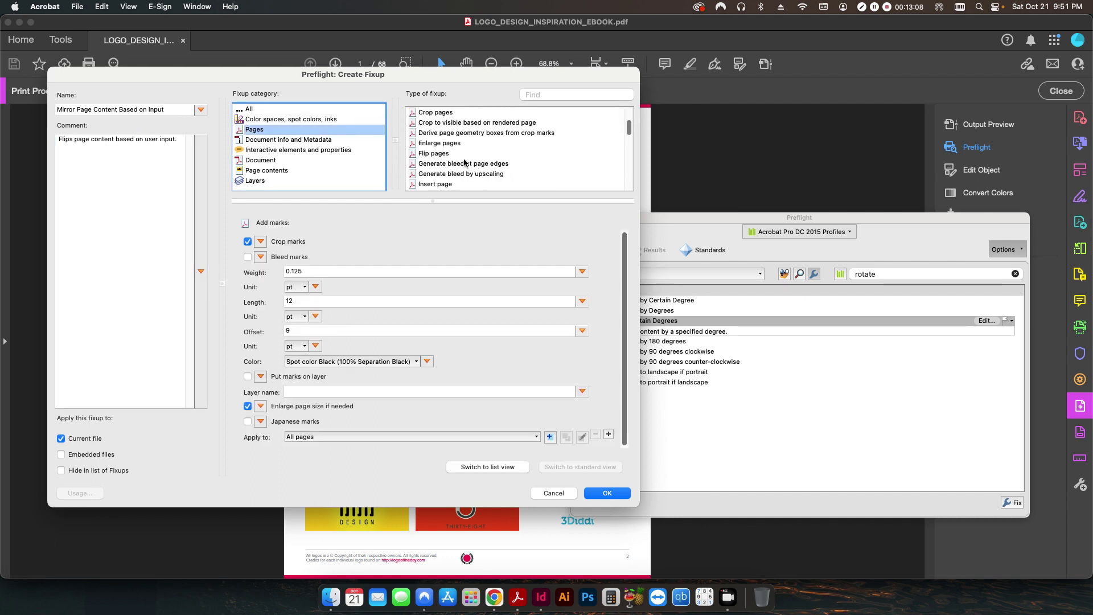
click(445, 154)
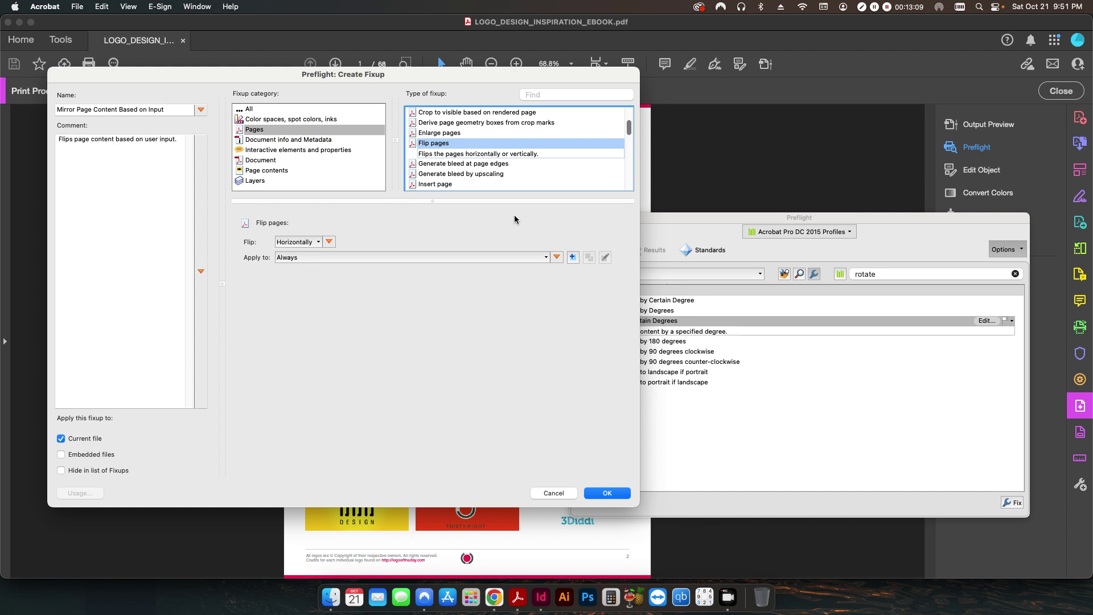
Assign a new variable labelled "Flip Direction" to the Flip setting, keeping Horizontally as its default value.
click(329, 242)
click(419, 244)
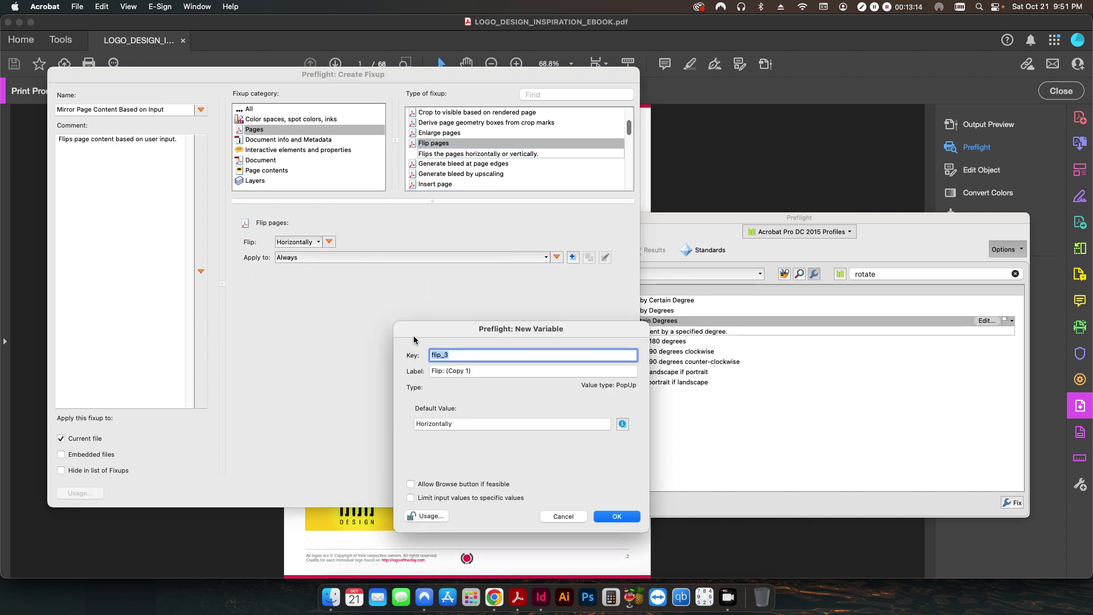
drag(445, 372, 490, 374)
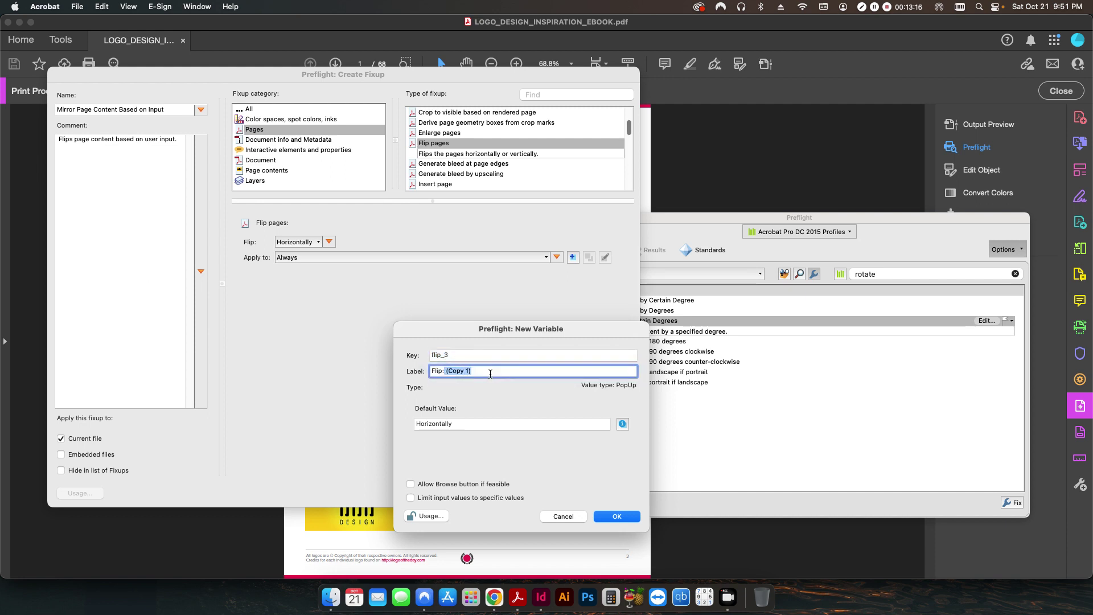
key(BackSpace)
key(BackSpace)
text(Di)
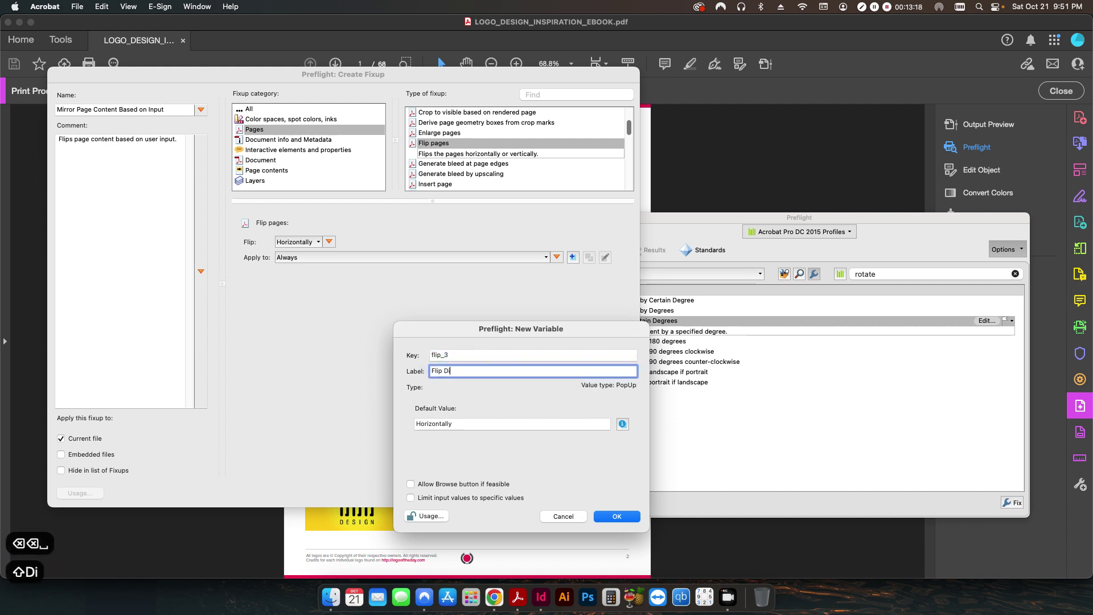
text(rection)
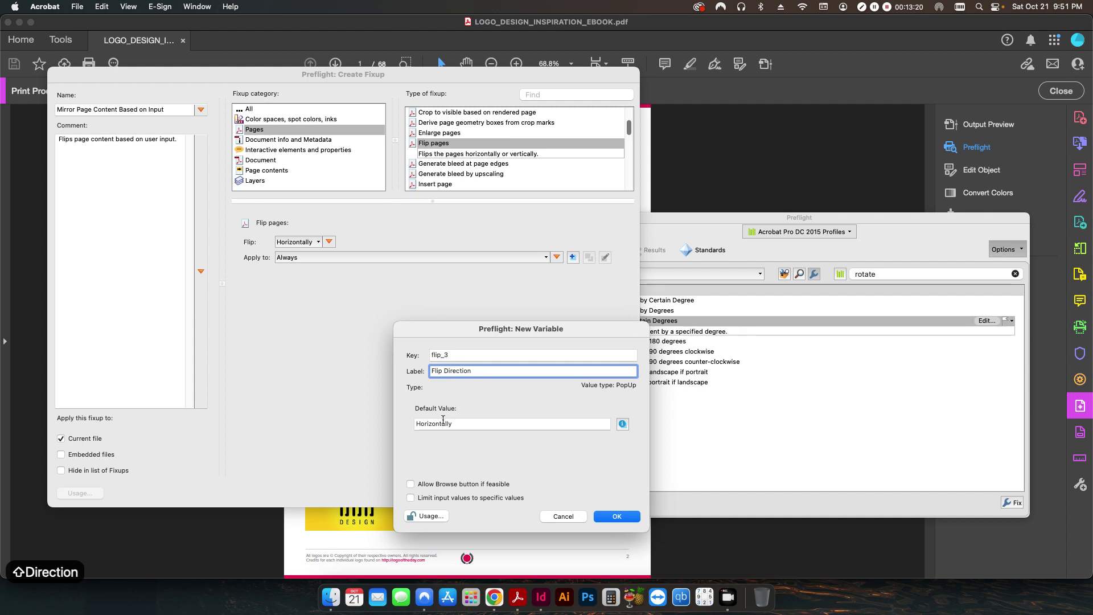
click(623, 425)
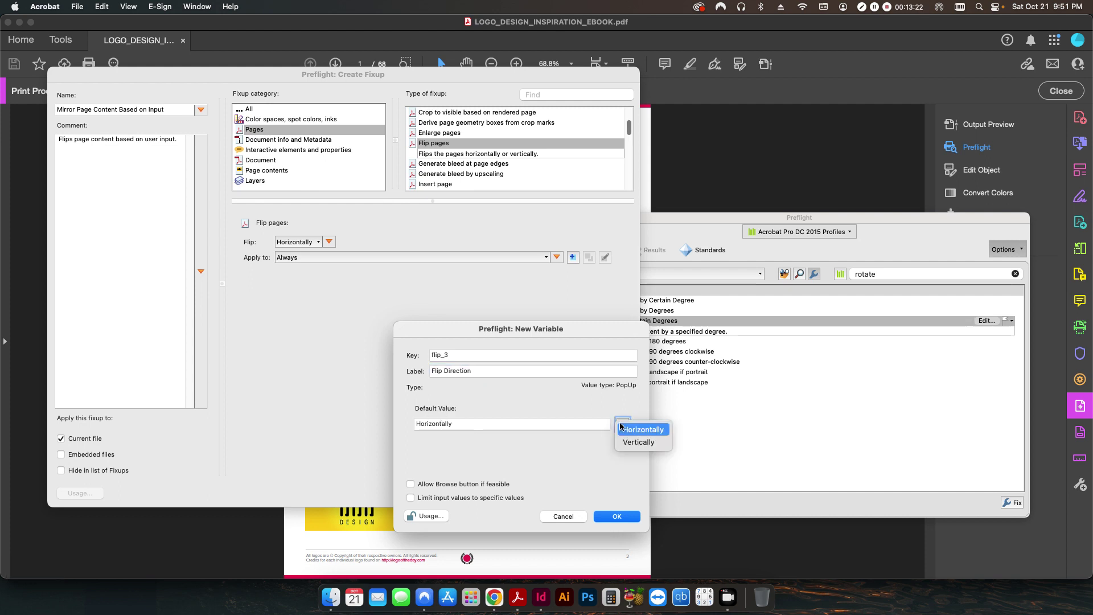
click(551, 419)
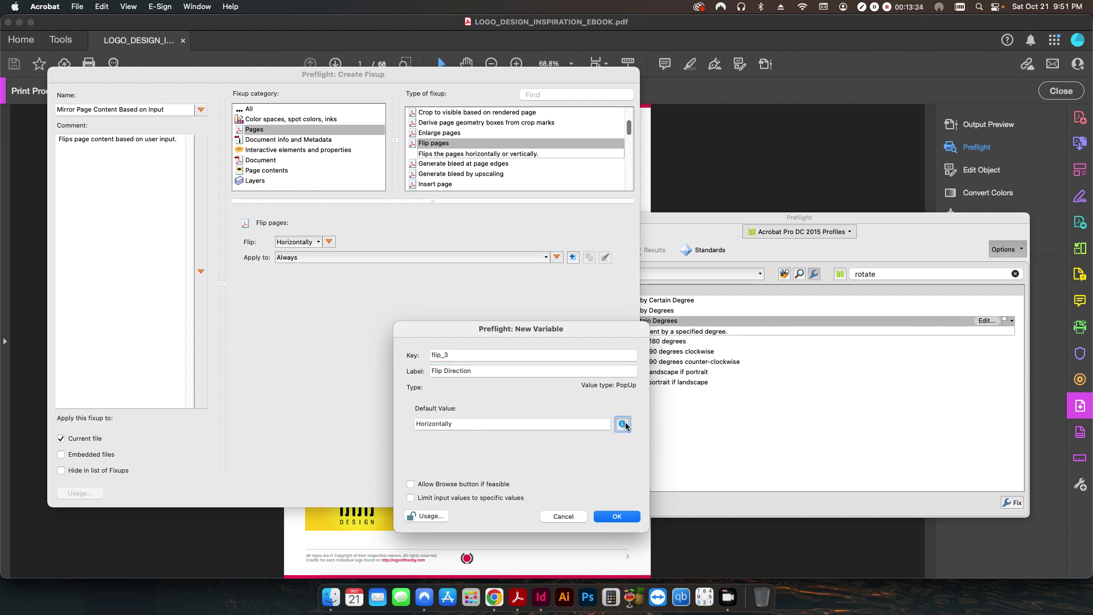
click(623, 424)
click(616, 499)
click(617, 516)
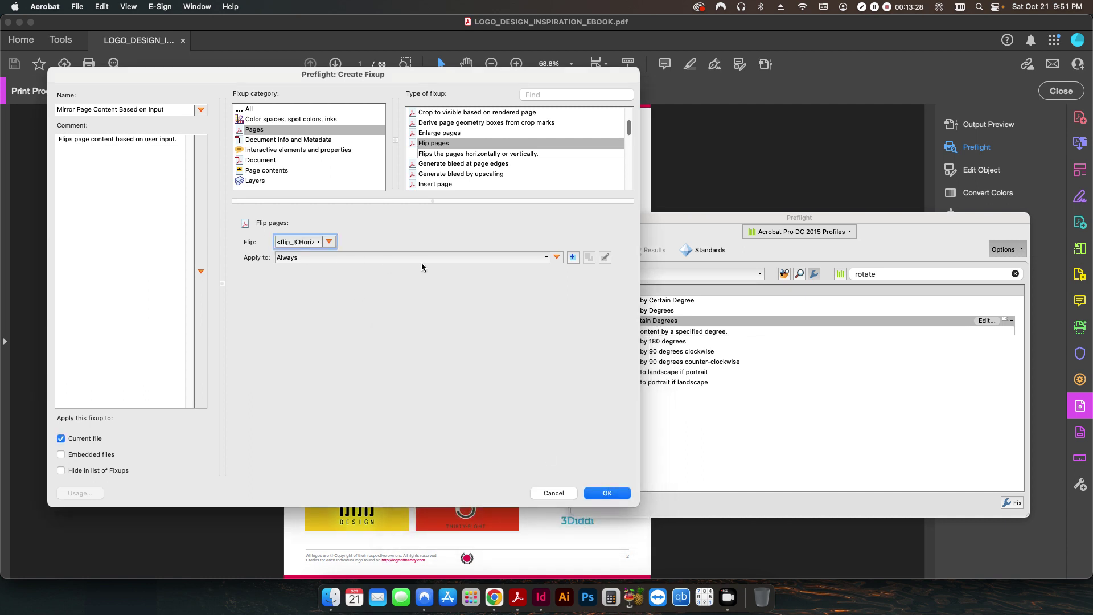
Assign a new variable labelled "Apply to What Pages?" to the Apply to setting, keeping Always as its default, and save the fixup.
click(542, 258)
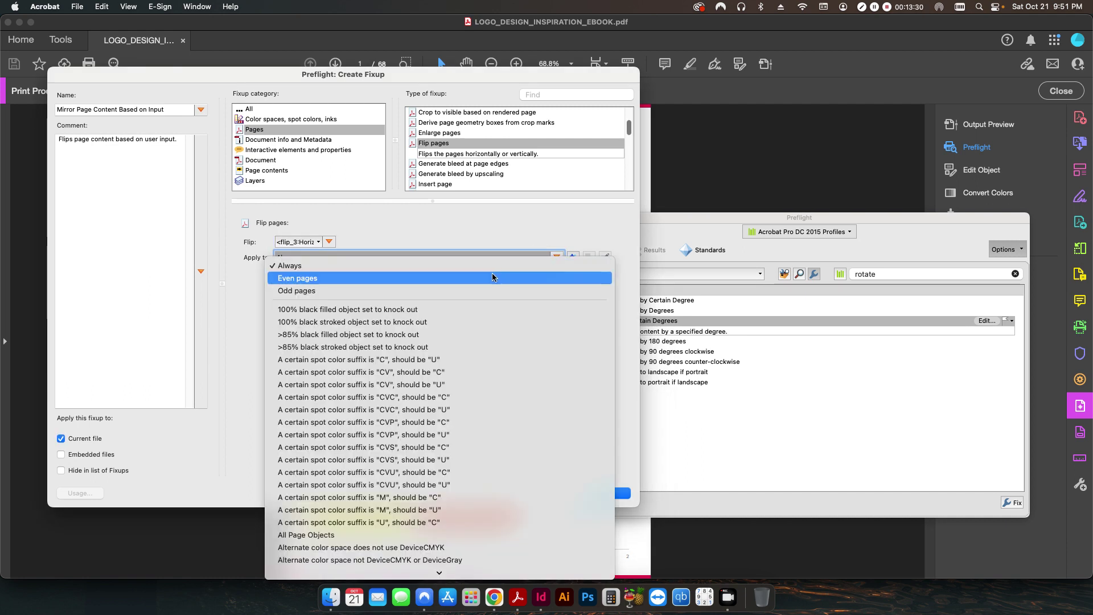
click(496, 238)
click(527, 258)
click(560, 253)
click(557, 258)
click(580, 258)
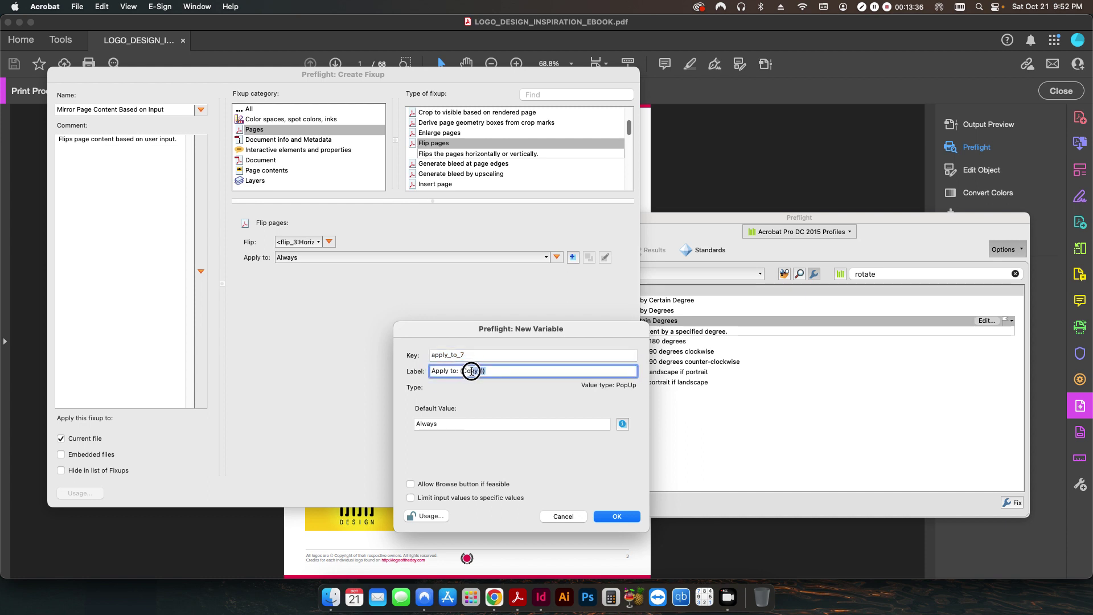
drag(539, 371, 454, 371)
text(o W)
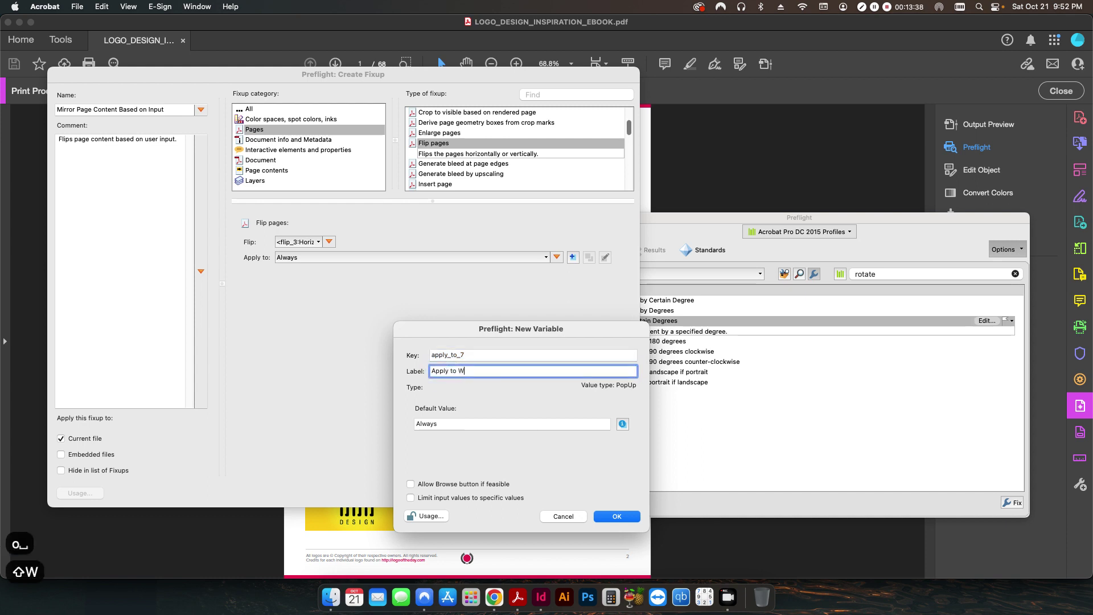
text(hat Pages?)
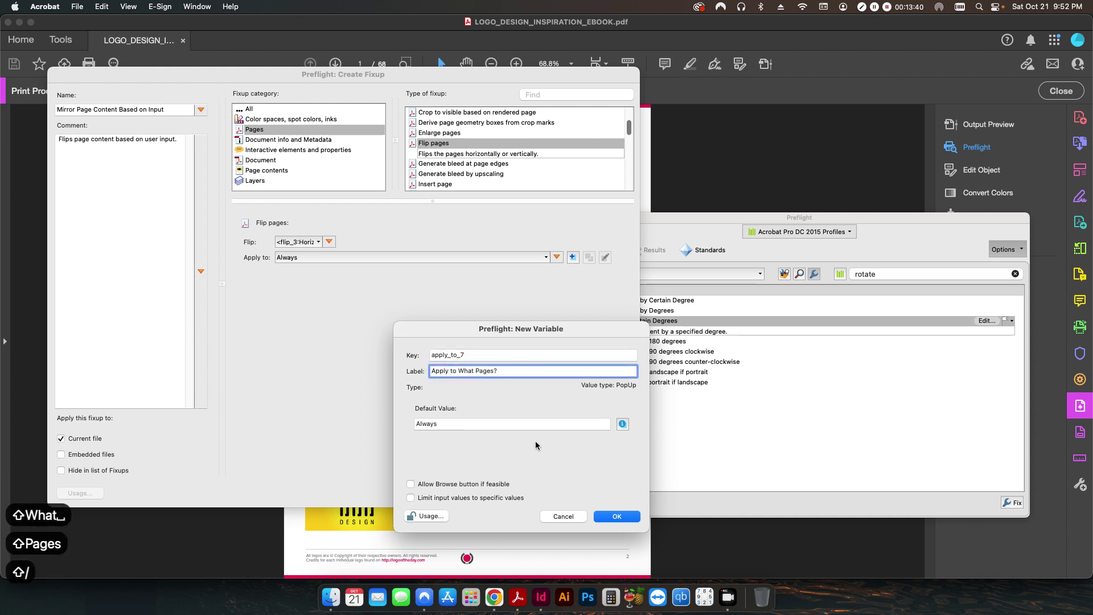
click(613, 517)
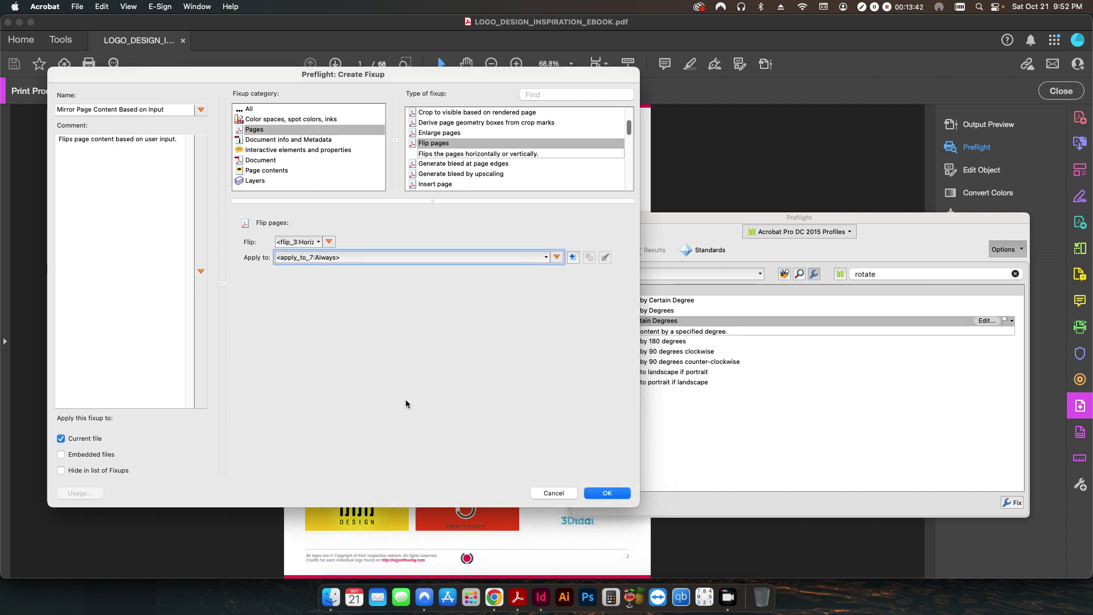
click(605, 493)
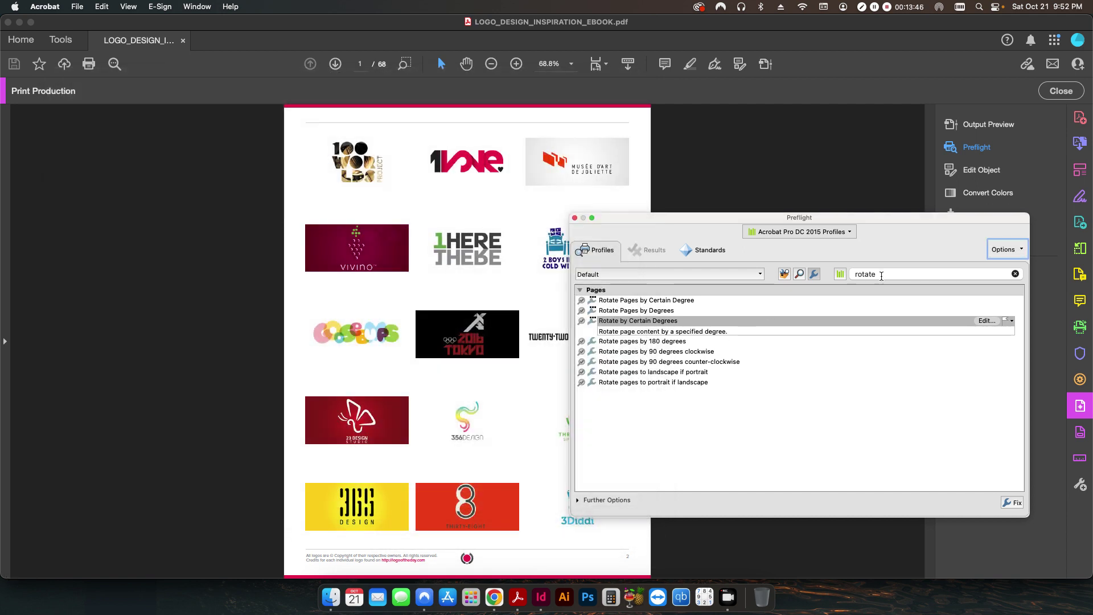
Search the fixups for "mirror" and run Mirror Page Content Based on Input on the logo ebook.
click(882, 275)
text(mirror)
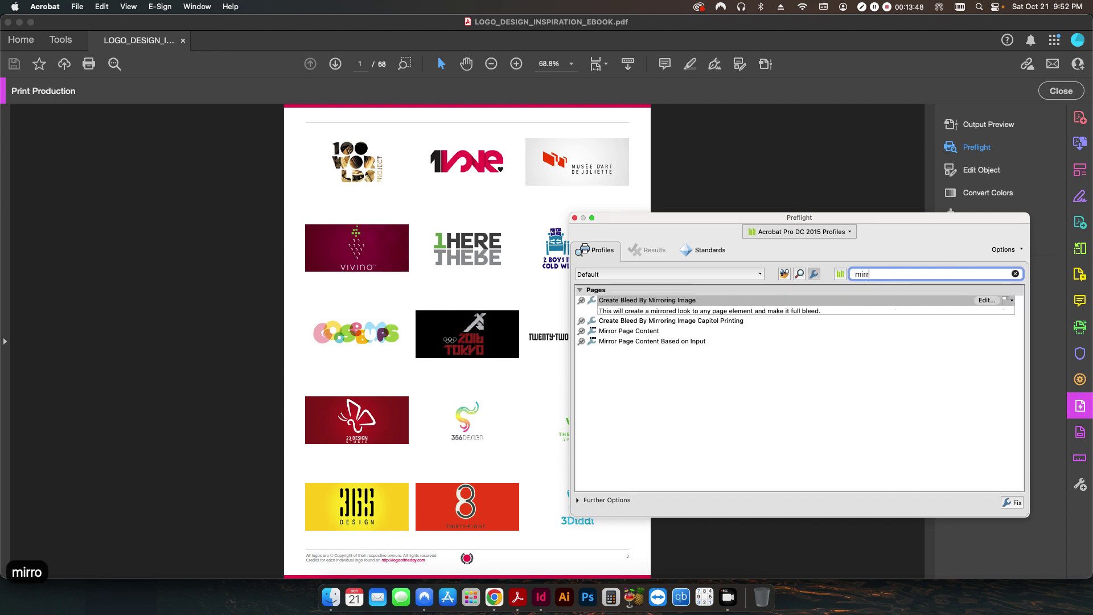
click(633, 341)
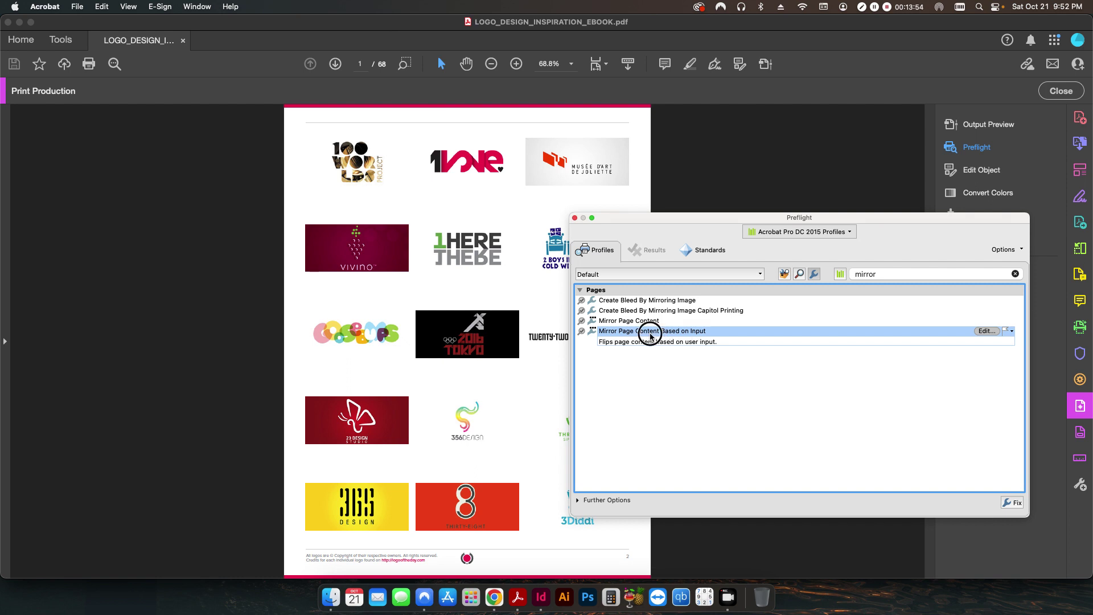
double_click(649, 332)
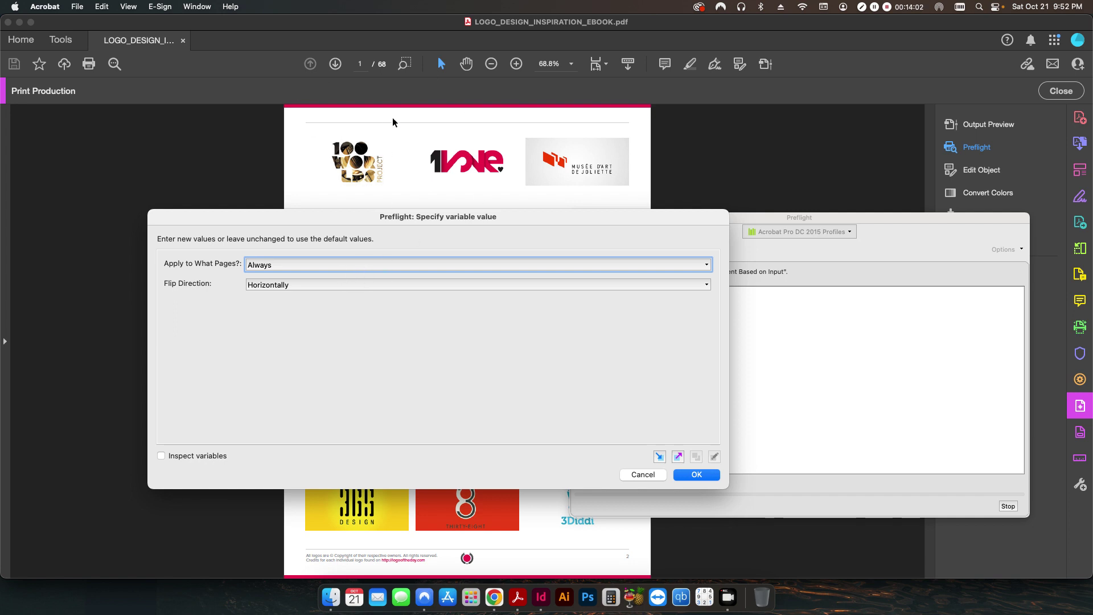
Accept Always for the pages to apply to and Horizontally for the flip direction as the fixup's variable values.
click(340, 266)
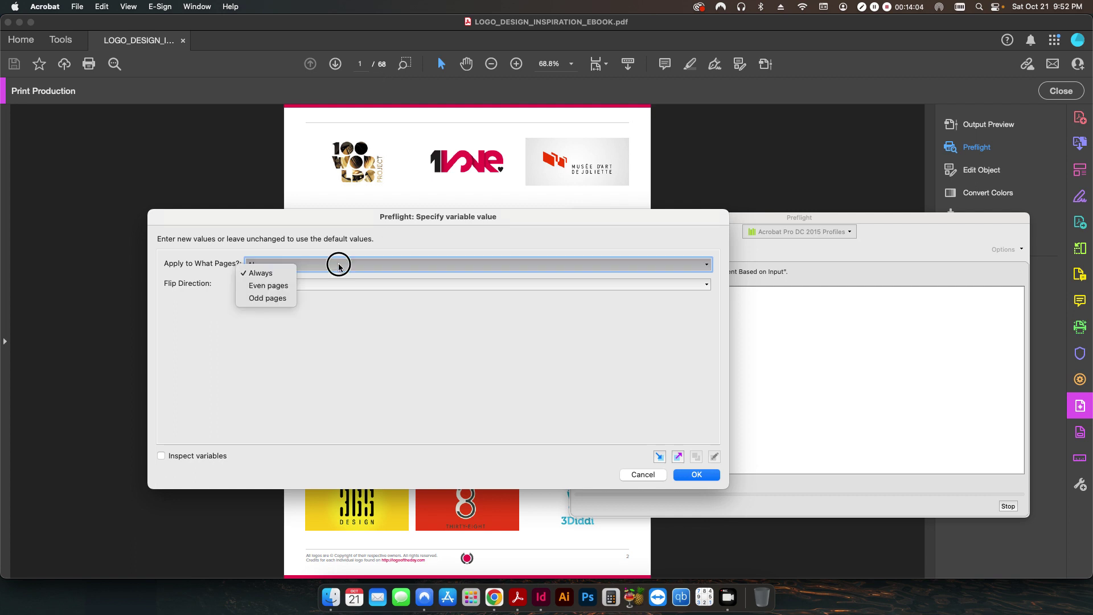
click(354, 239)
click(295, 267)
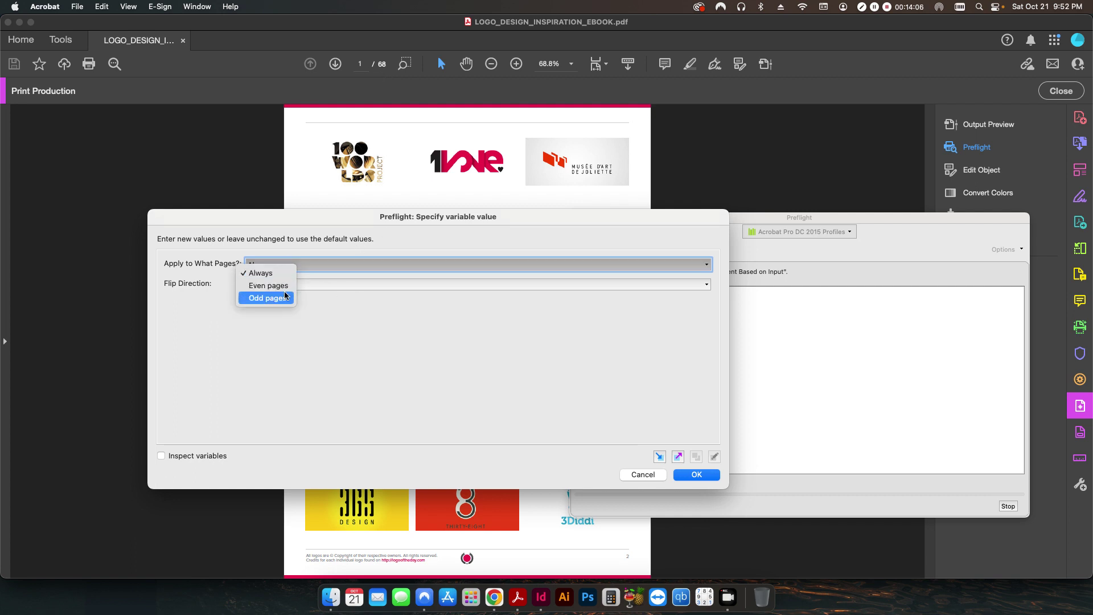
click(370, 302)
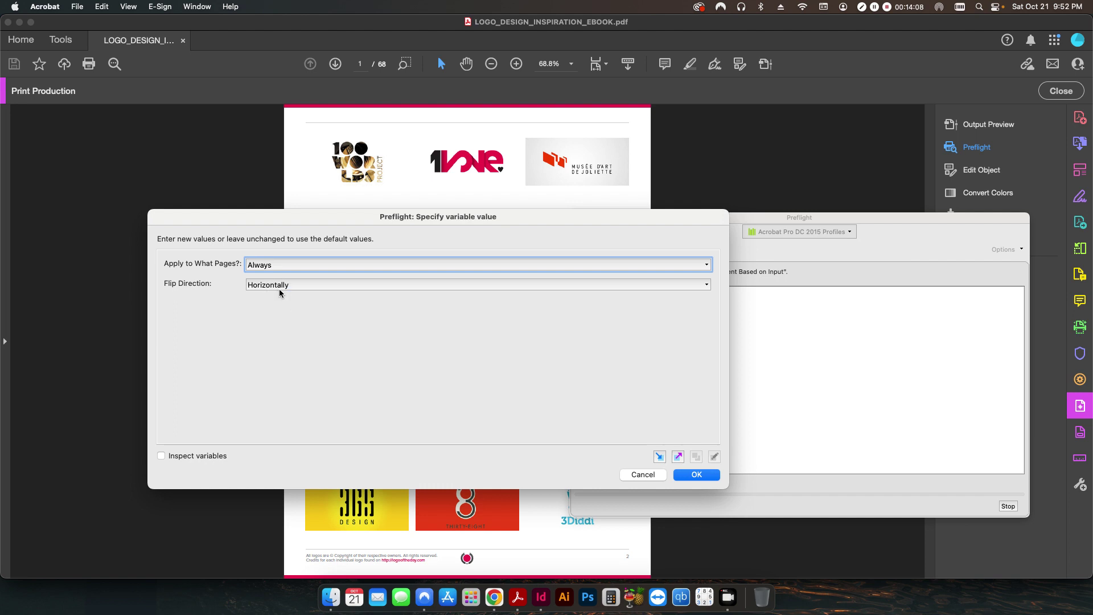
click(280, 294)
click(283, 292)
click(695, 475)
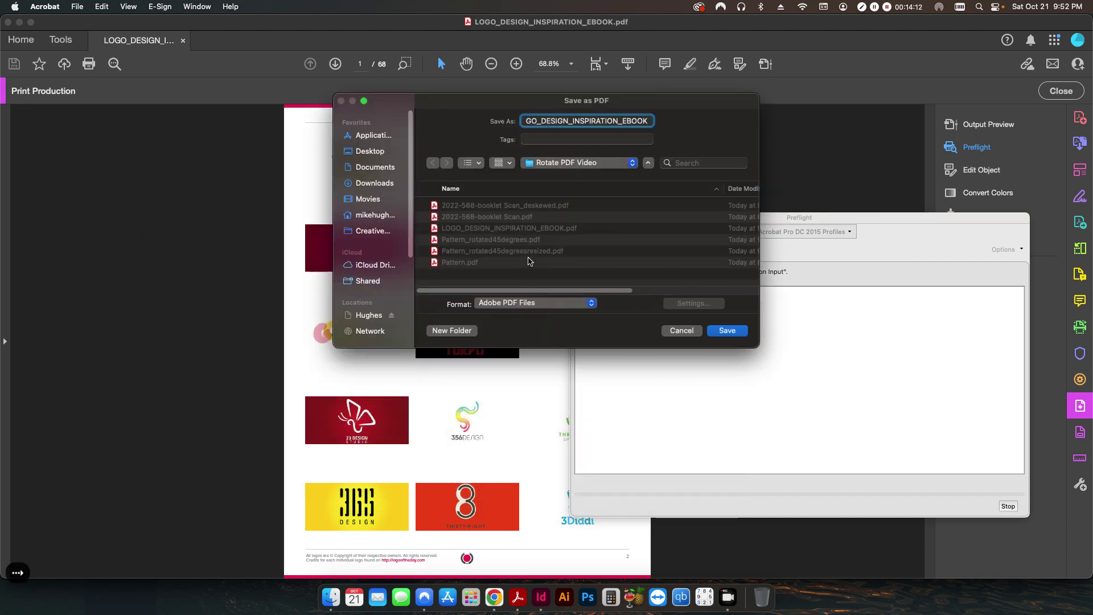
Save the flipped PDF as LOGO_DESIGN_INSPIRATION_EBOOK_FlippedHorizontally in the Rotate PDF Video folder.
text(_In)
key(BackSpace)
key(BackSpace)
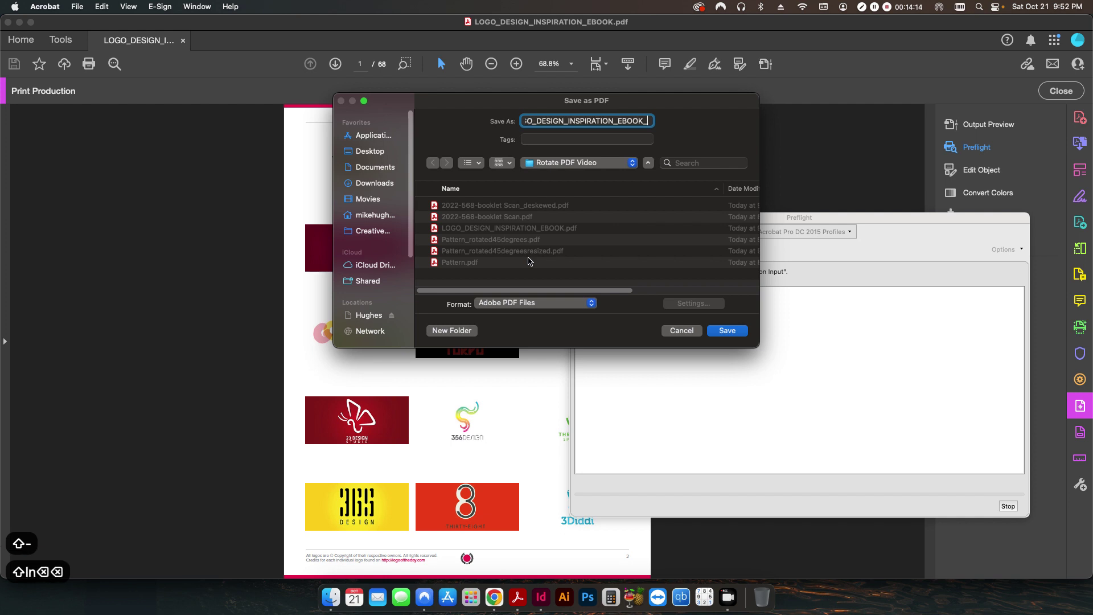
text(Flipped)
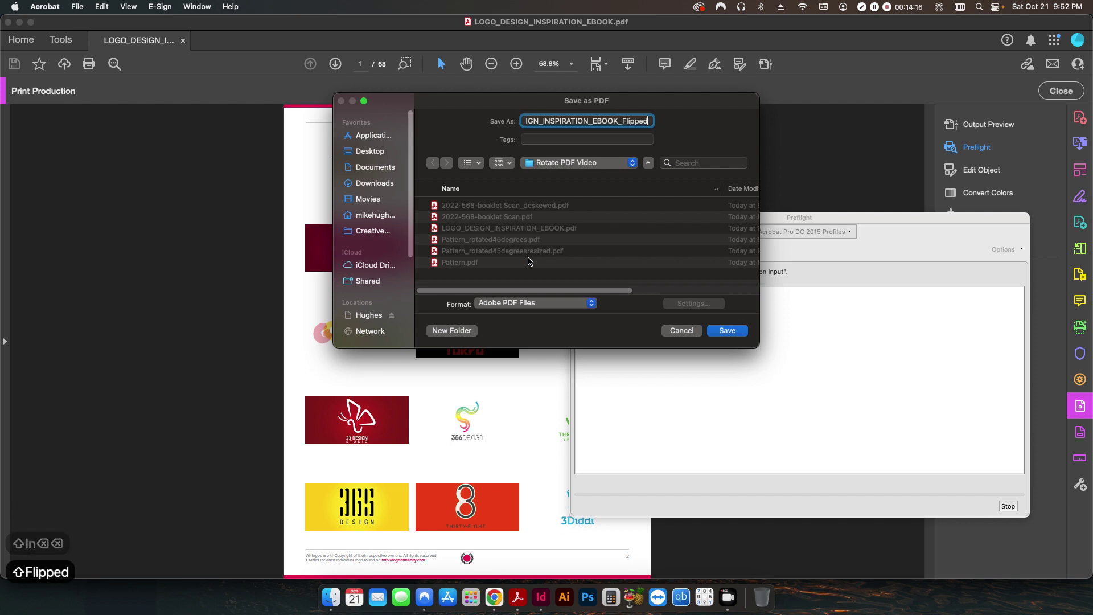
text(Horizonta)
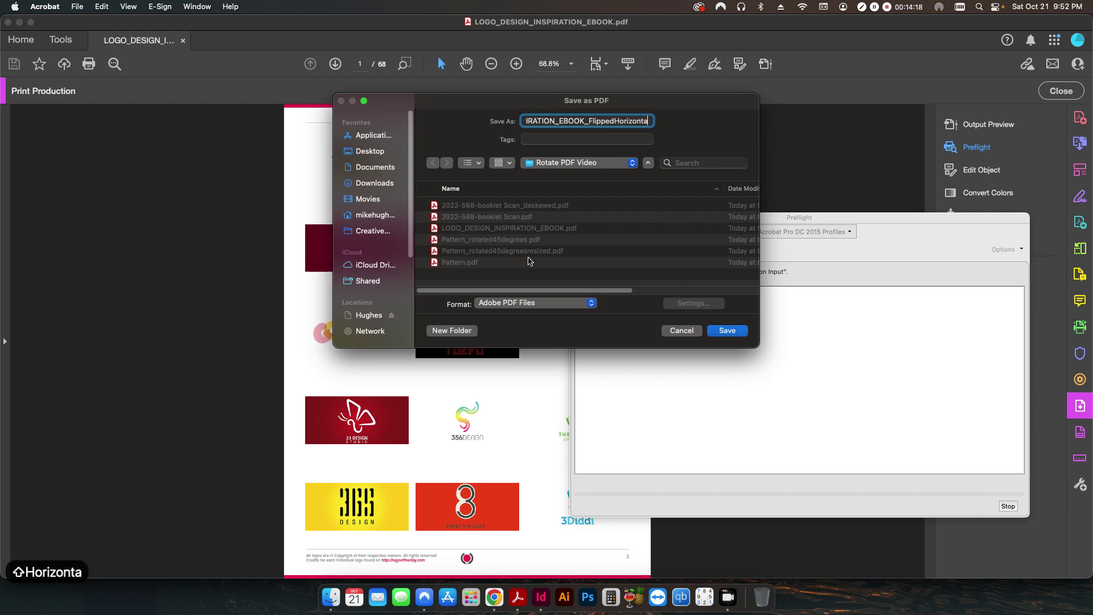
text(lly)
click(726, 331)
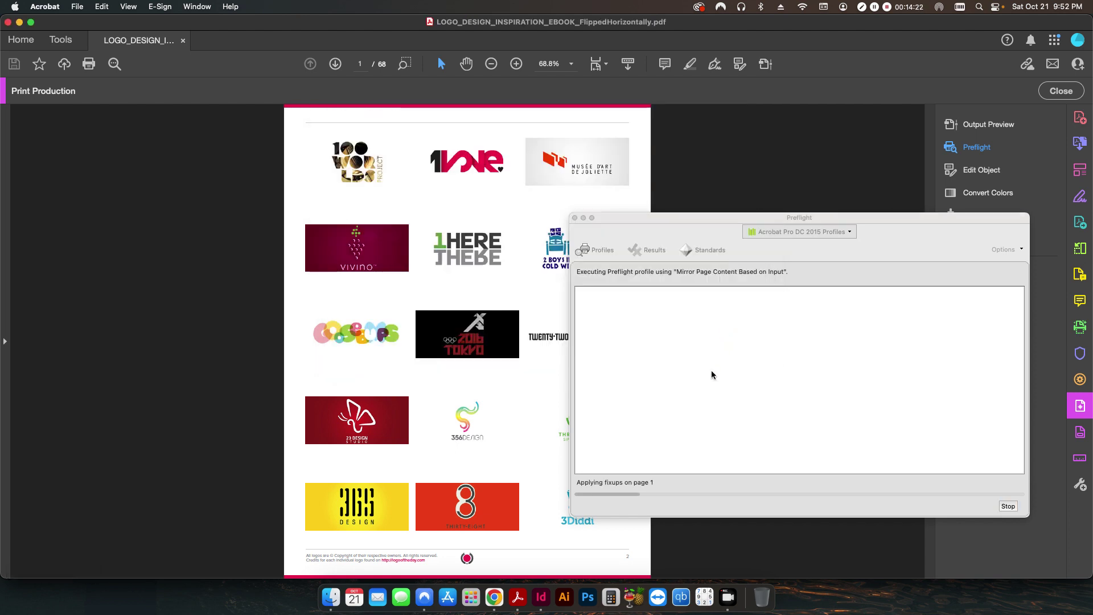
Close Preflight to check the mirrored logos throughout the ebook, and close the document.
click(575, 217)
scroll(691, 354, down, 10)
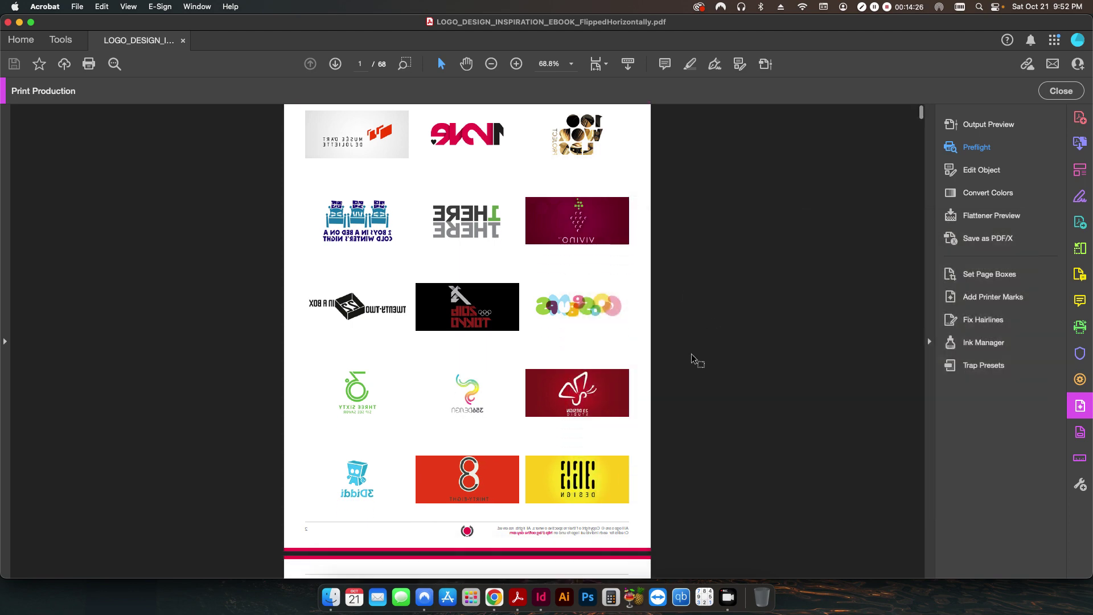
drag(921, 119, 920, 545)
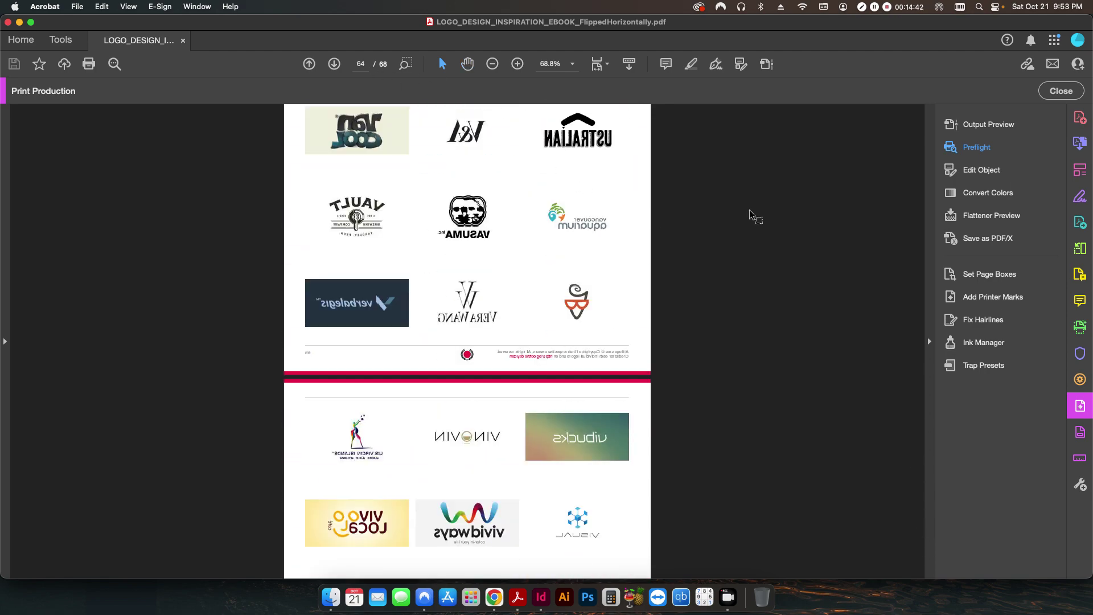
click(182, 42)
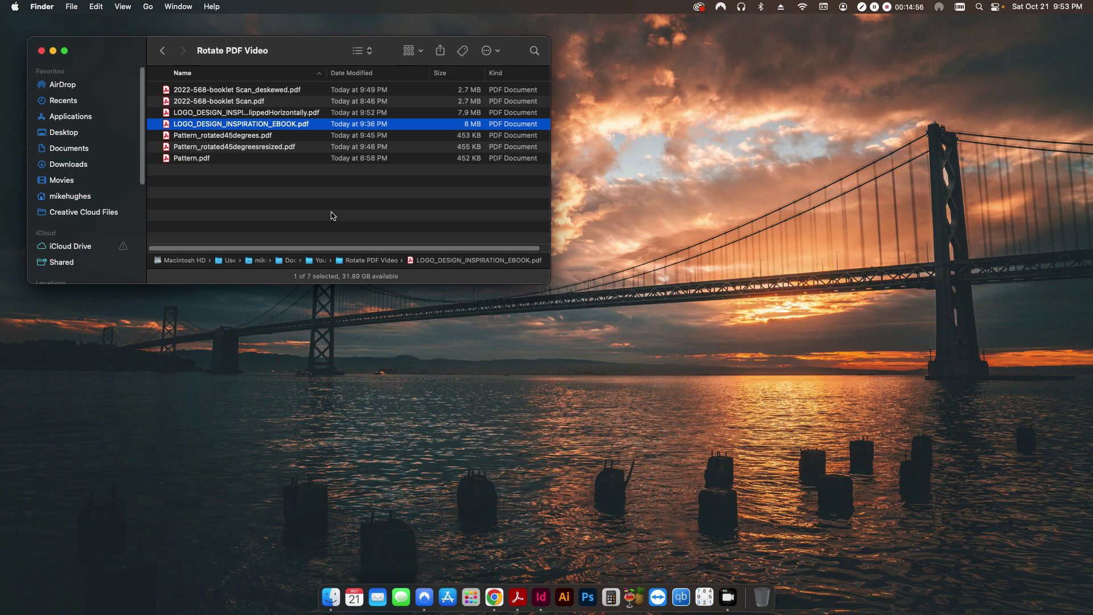
click(287, 203)
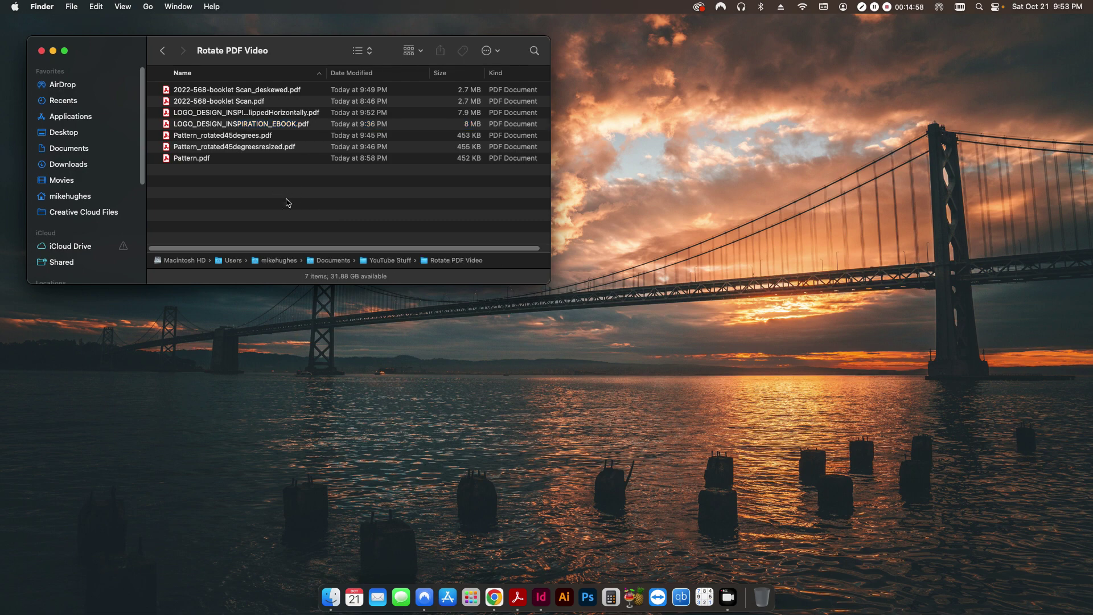